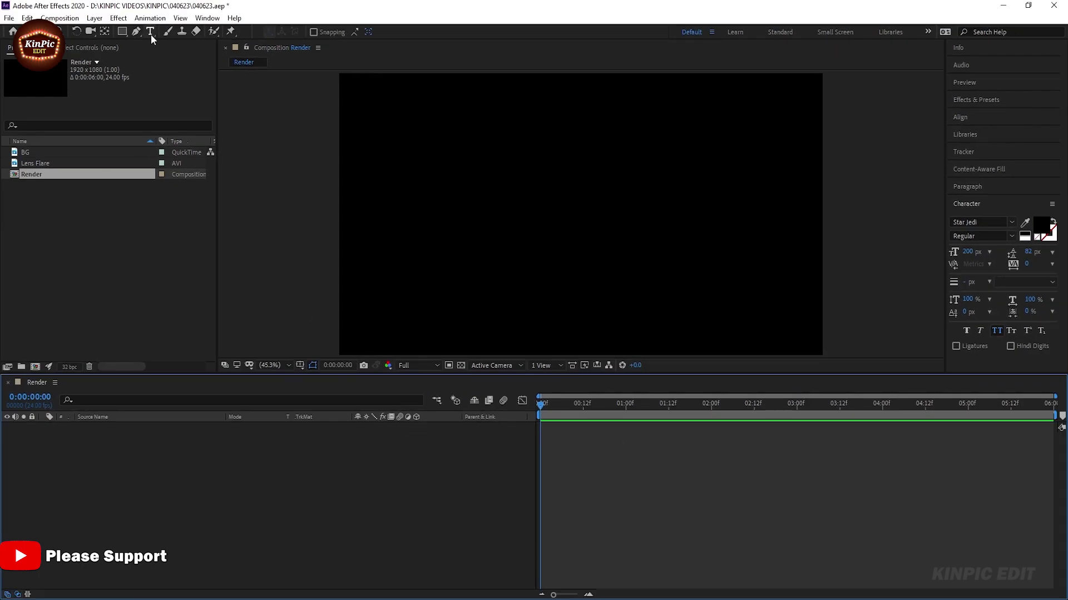
Create a text layer reading "star" in the Render composition with the fill colour set to white (FFFFFF)
click(533, 201)
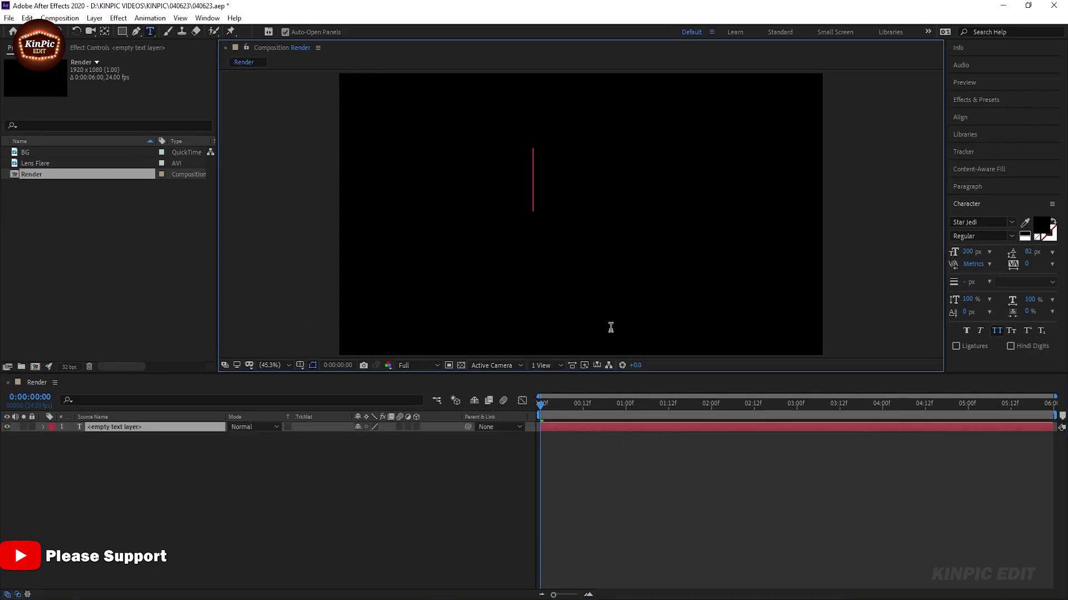
click(1041, 226)
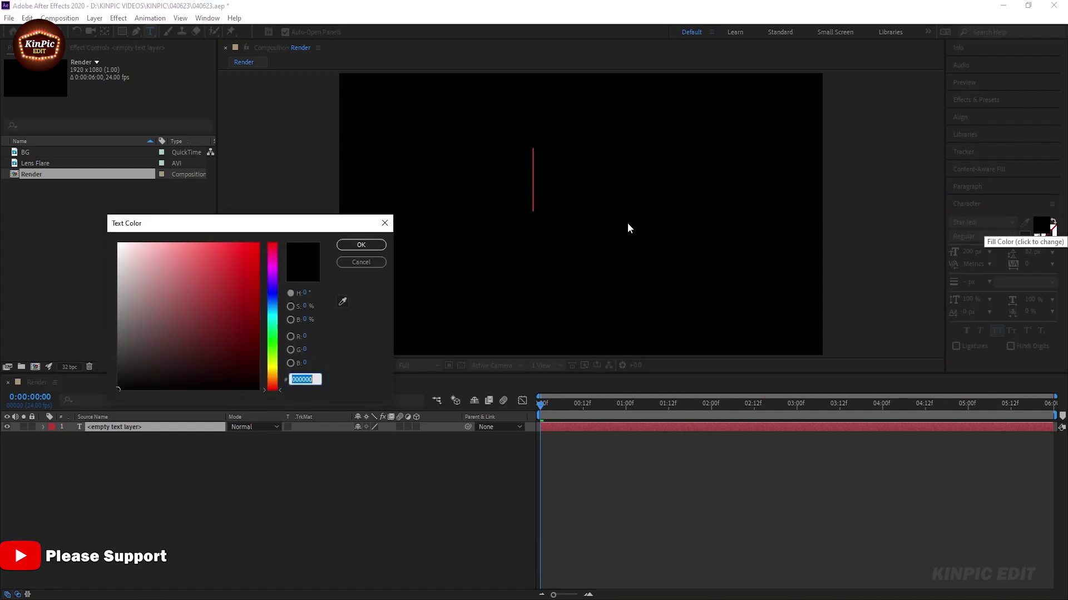
text(FFFFFF)
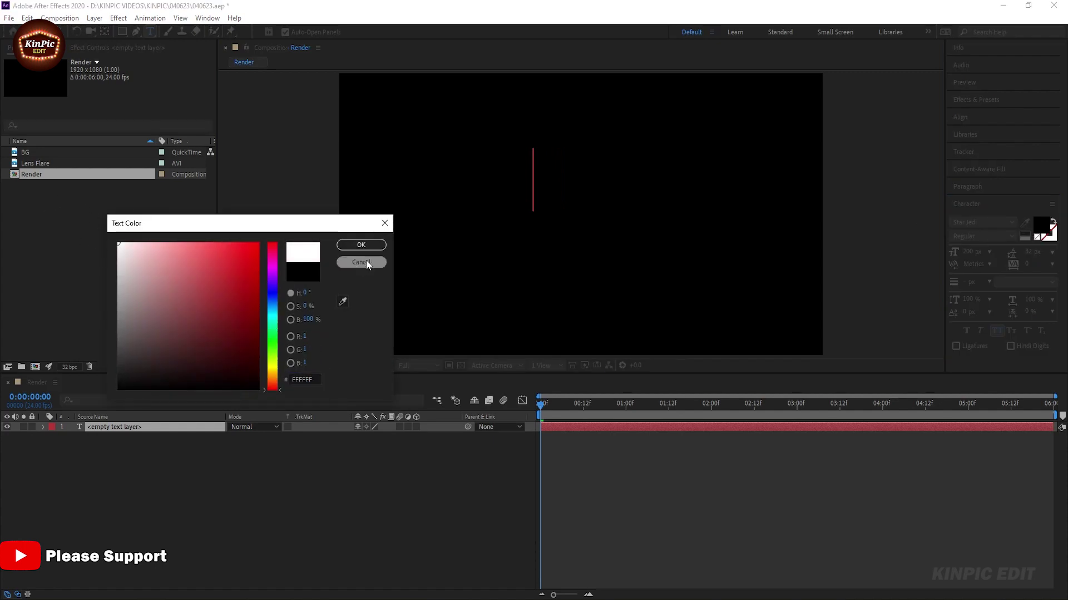
click(361, 245)
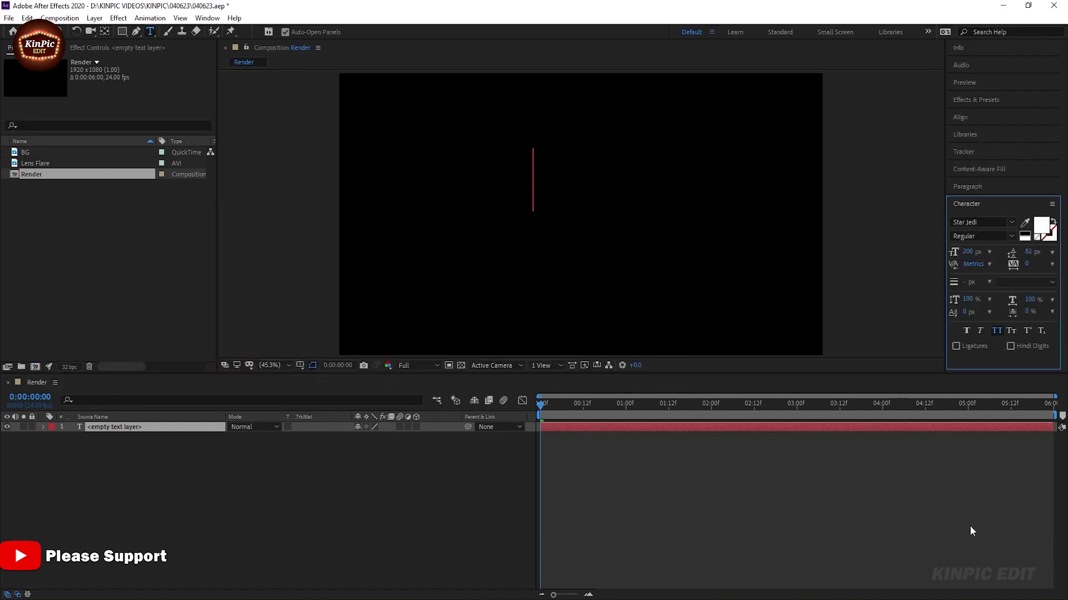
text(star)
key(Escape)
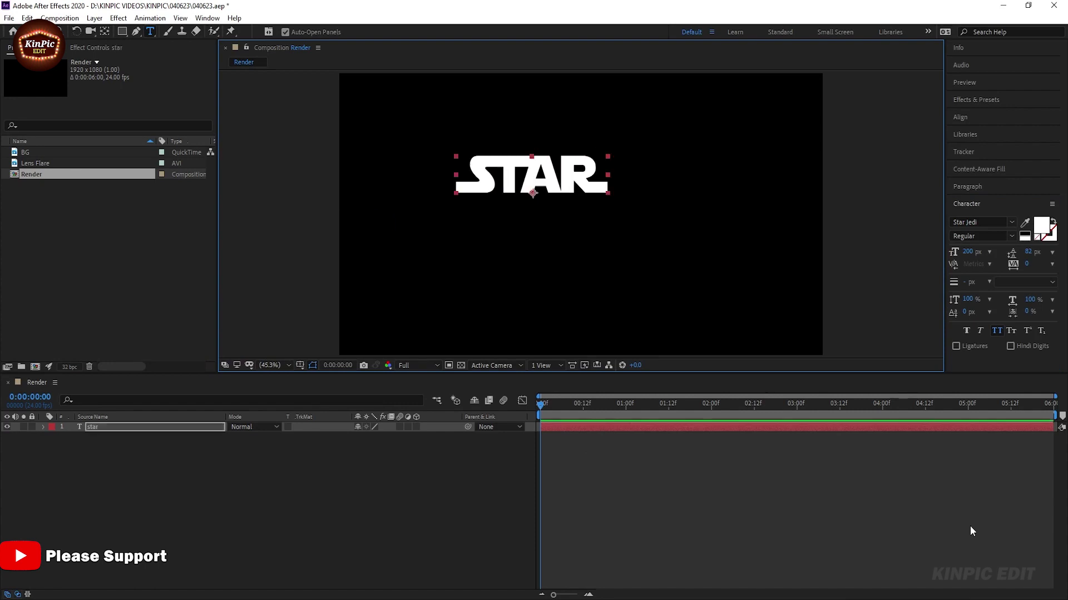
Centre the star text horizontally and vertically in the composition
key(Return)
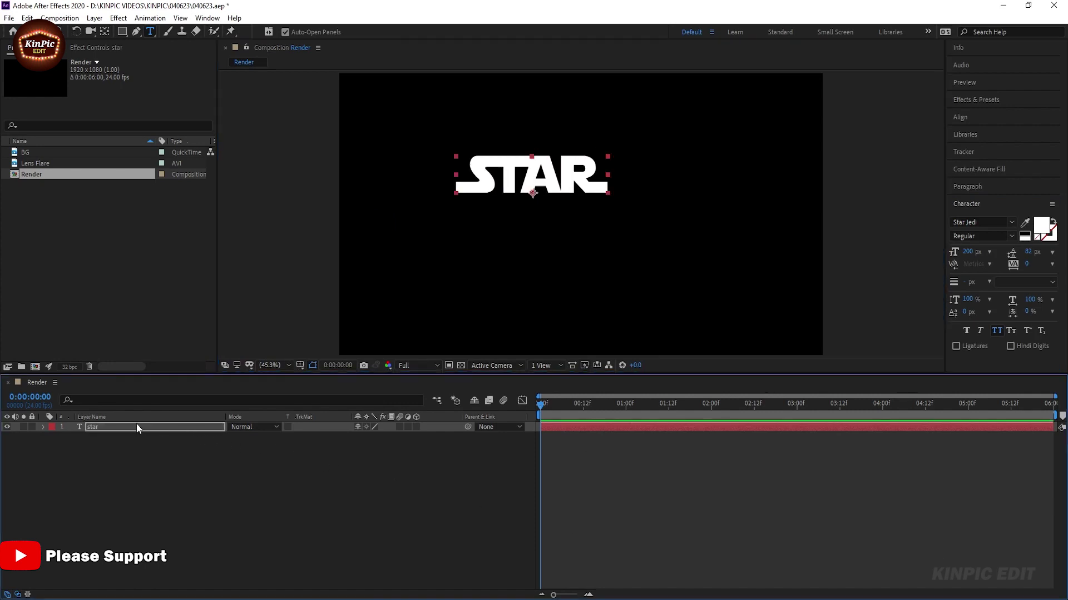
click(970, 118)
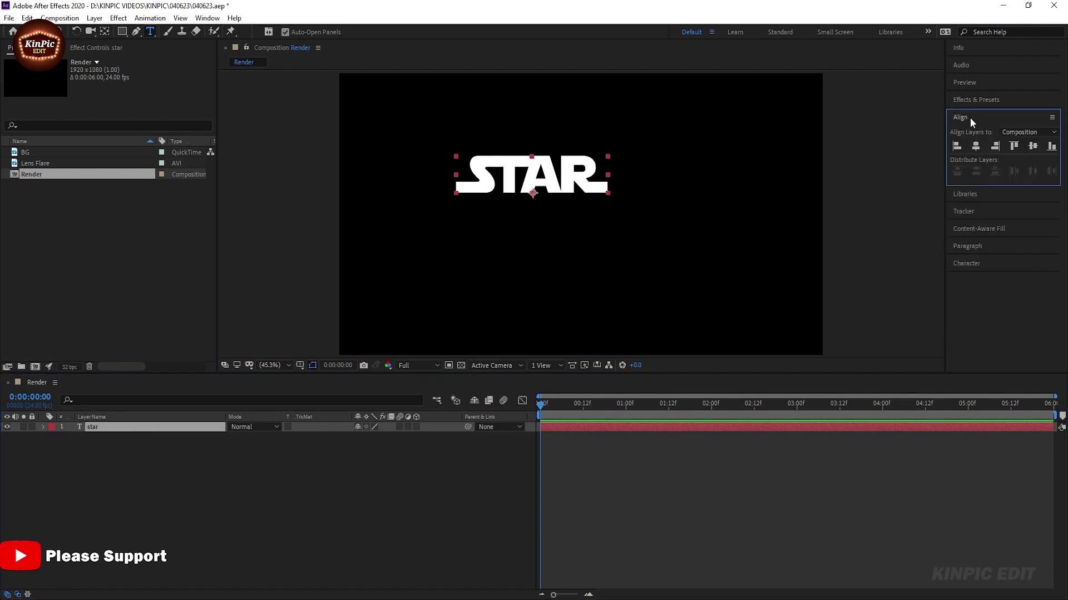
click(977, 147)
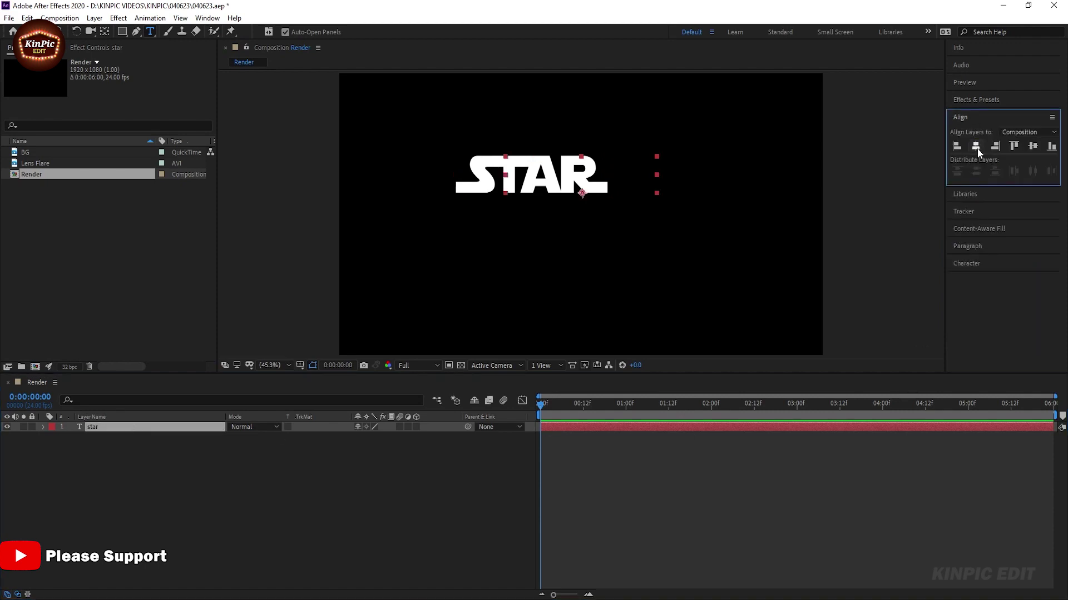
click(1028, 148)
click(122, 442)
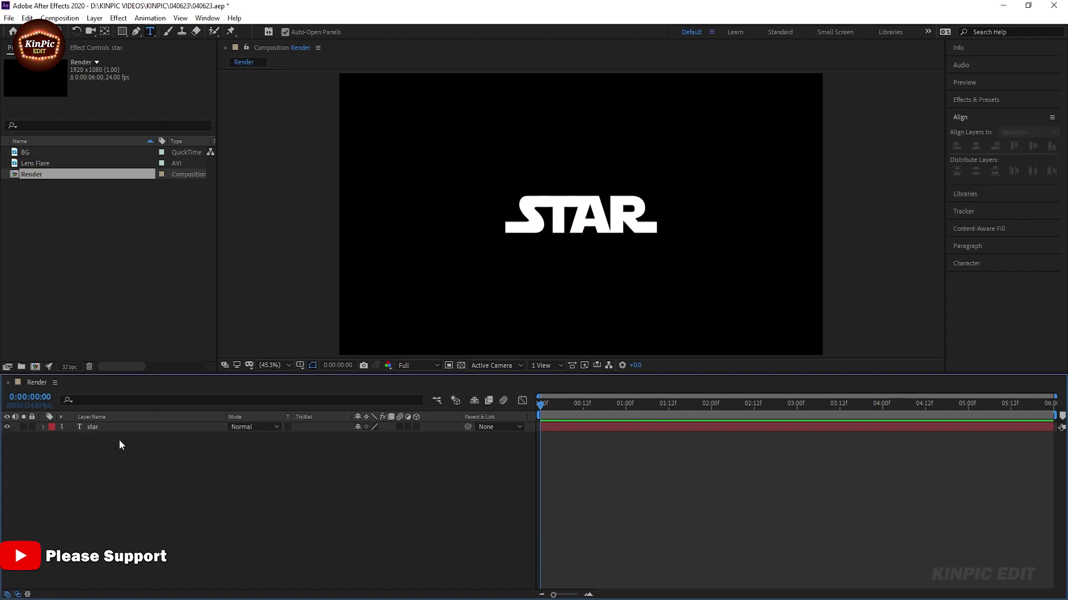
Duplicate the star layer and move the original down directly beneath the copy, to a vertical position of 755.5
click(105, 427)
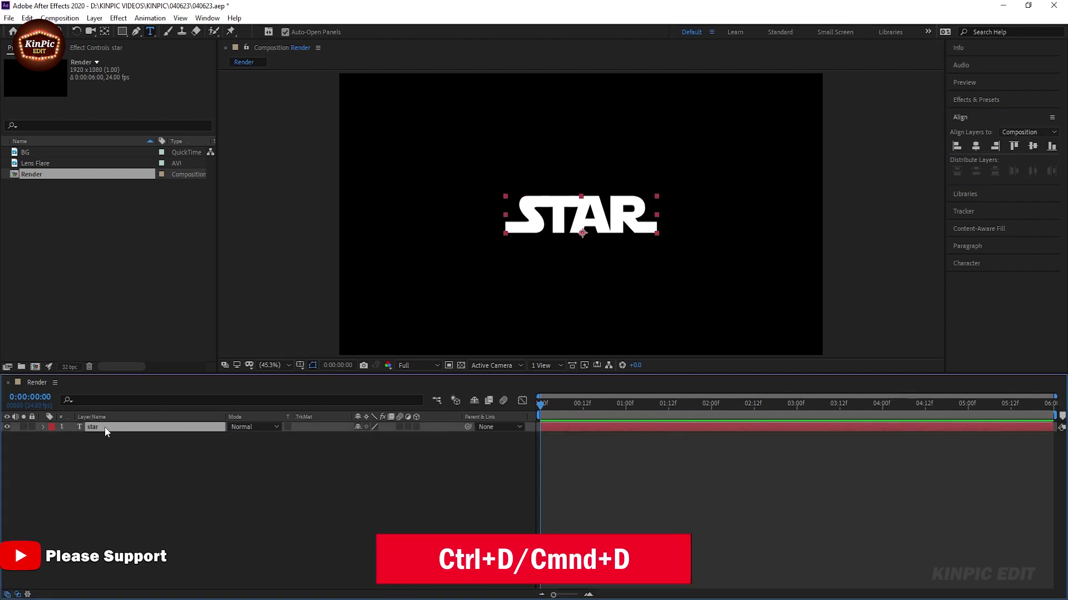
key(ctrl+d)
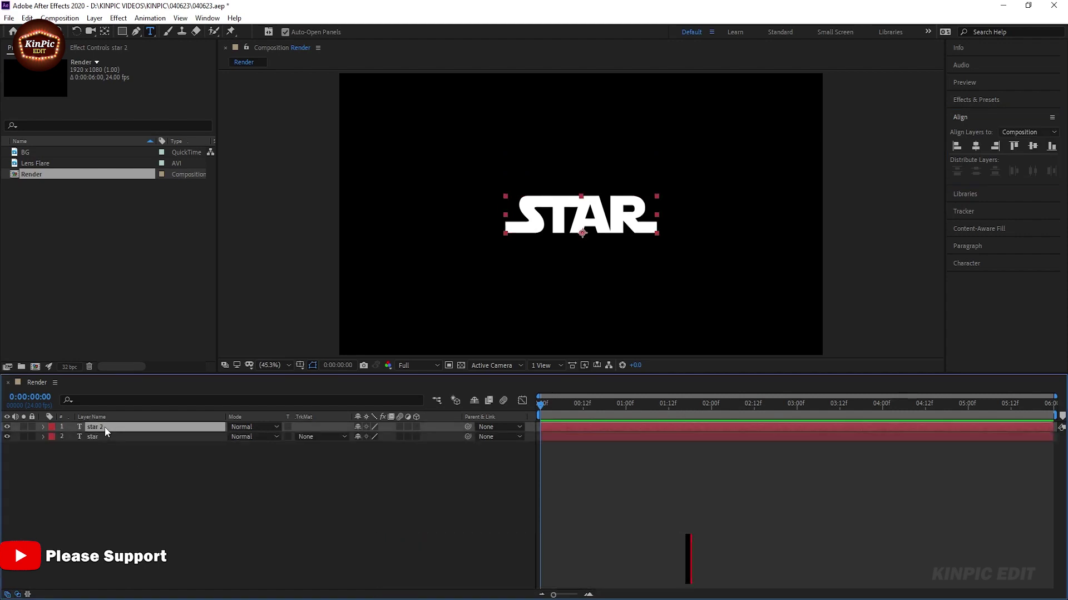
click(103, 440)
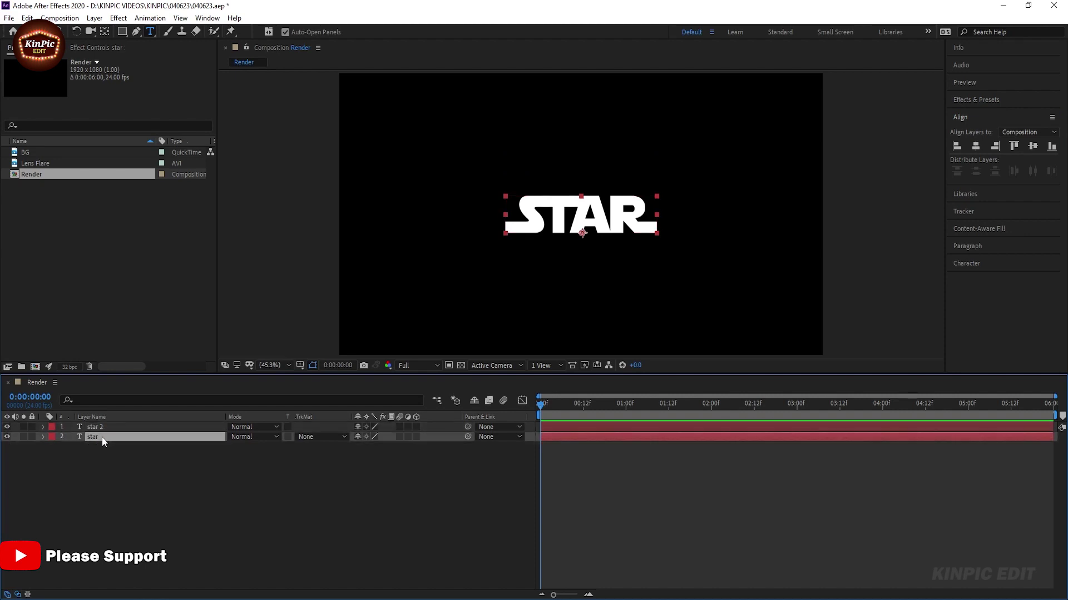
key(p)
drag(378, 447, 455, 446)
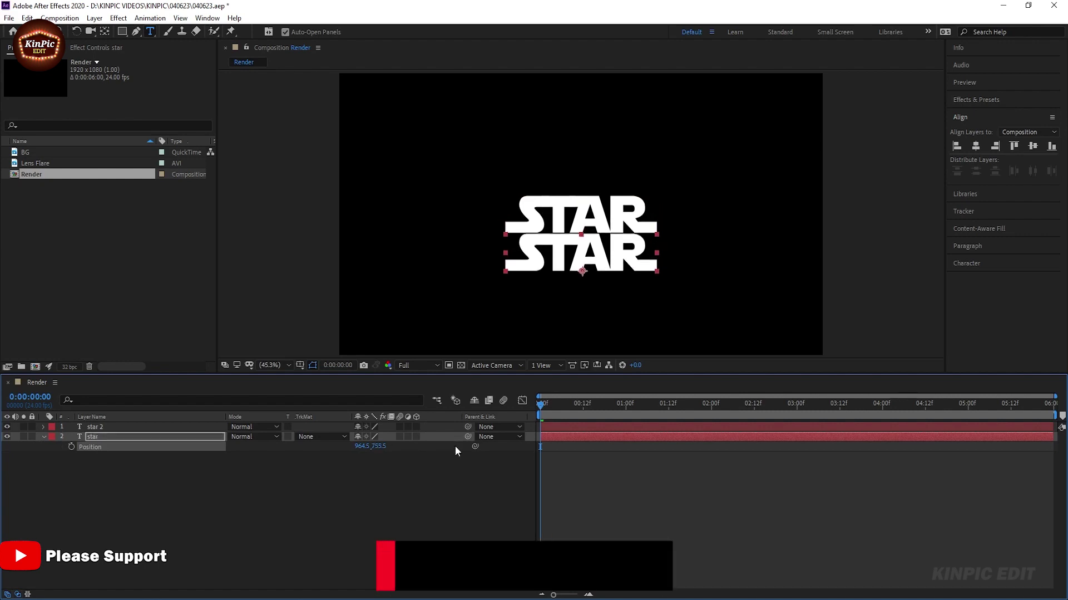
Replace the lower star layer's text with "Wars" and collapse its properties
double_click(101, 437)
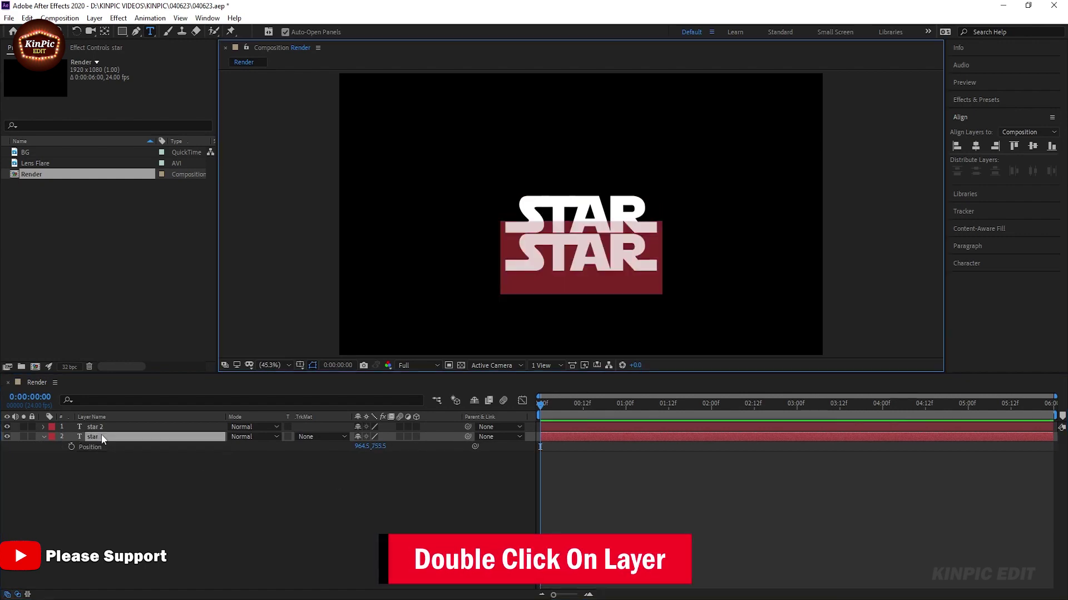
text(Wars)
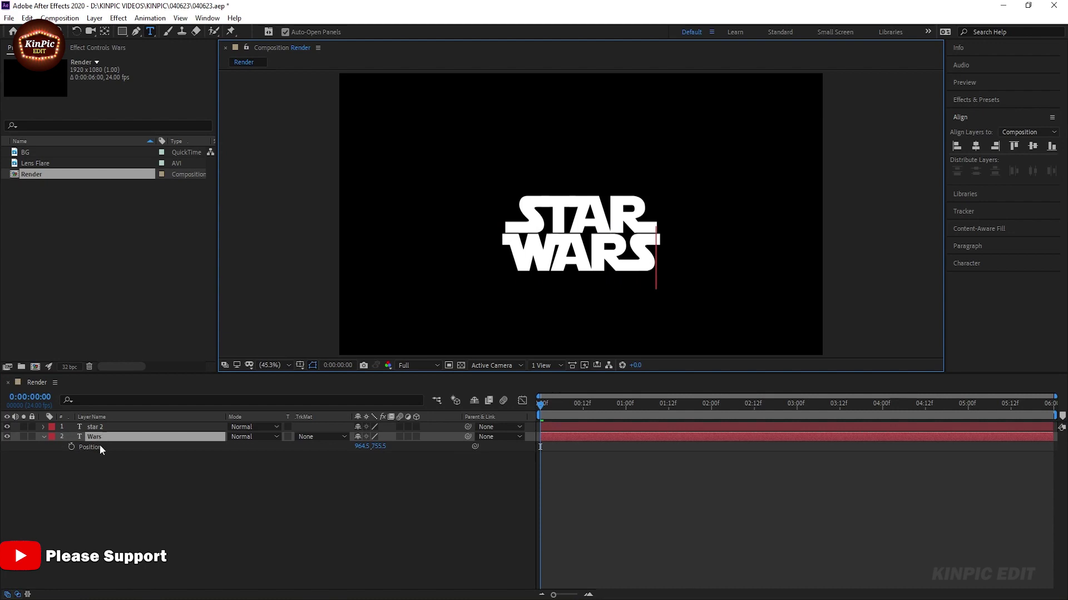
click(116, 507)
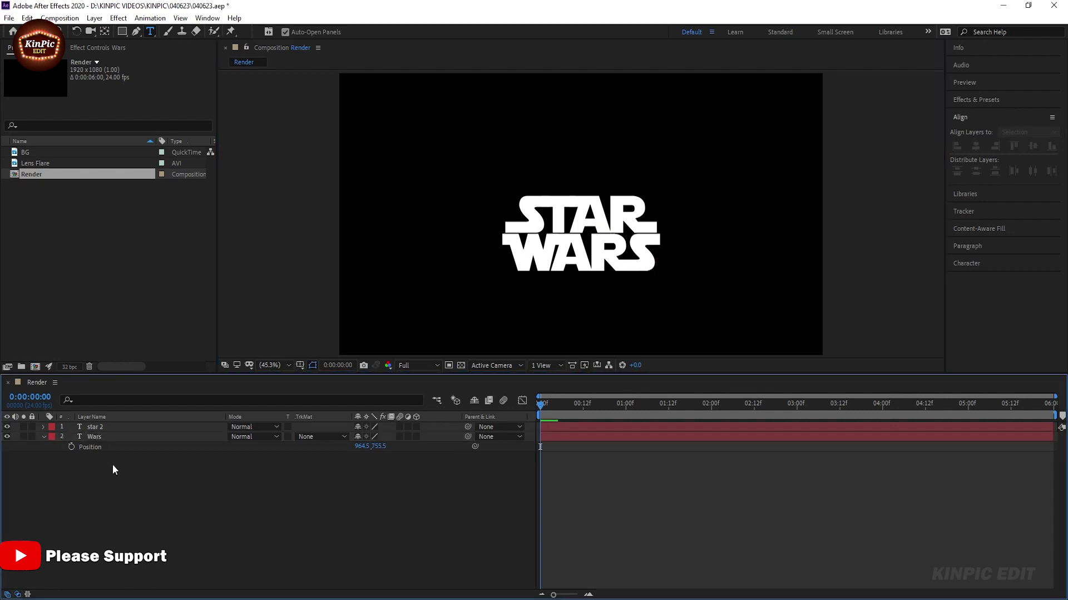
click(45, 437)
click(123, 438)
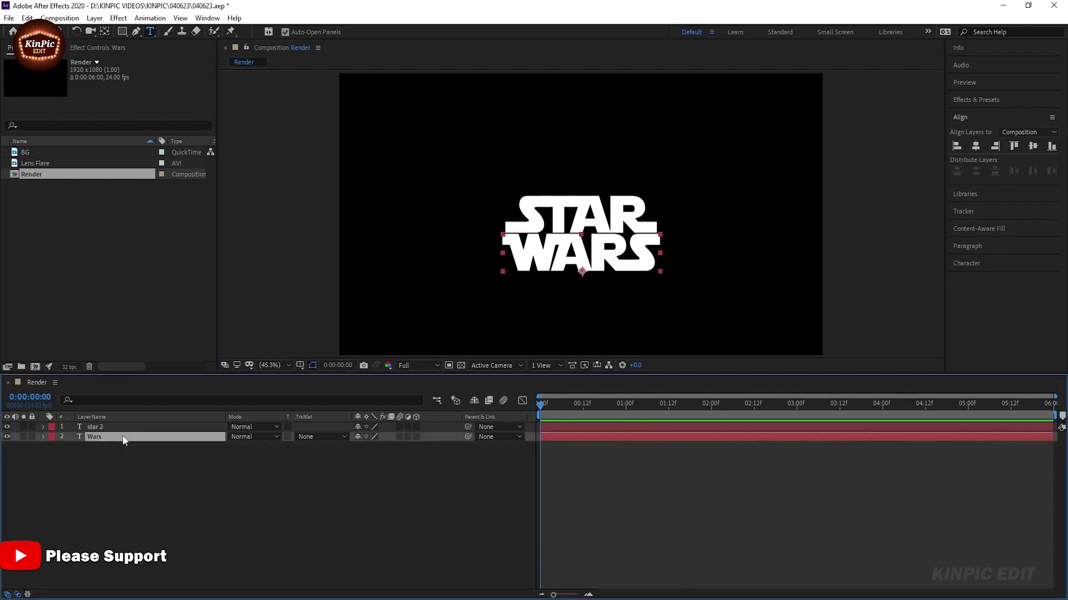
click(131, 472)
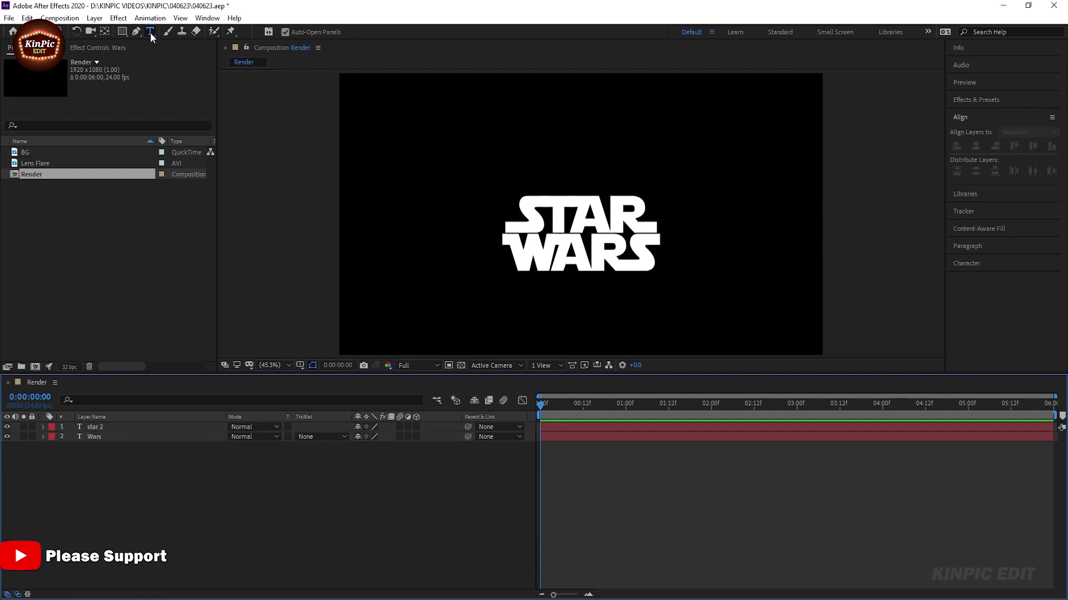
Add a text layer above the title reading "The force awakens" in the Franklin Gothic Demi Cond font
click(519, 149)
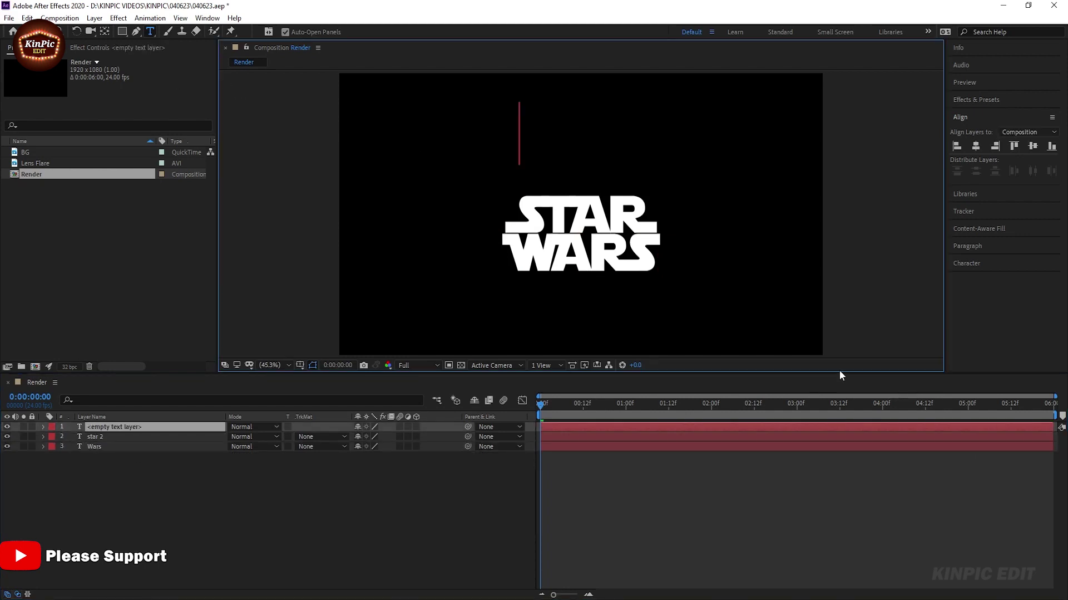
click(979, 264)
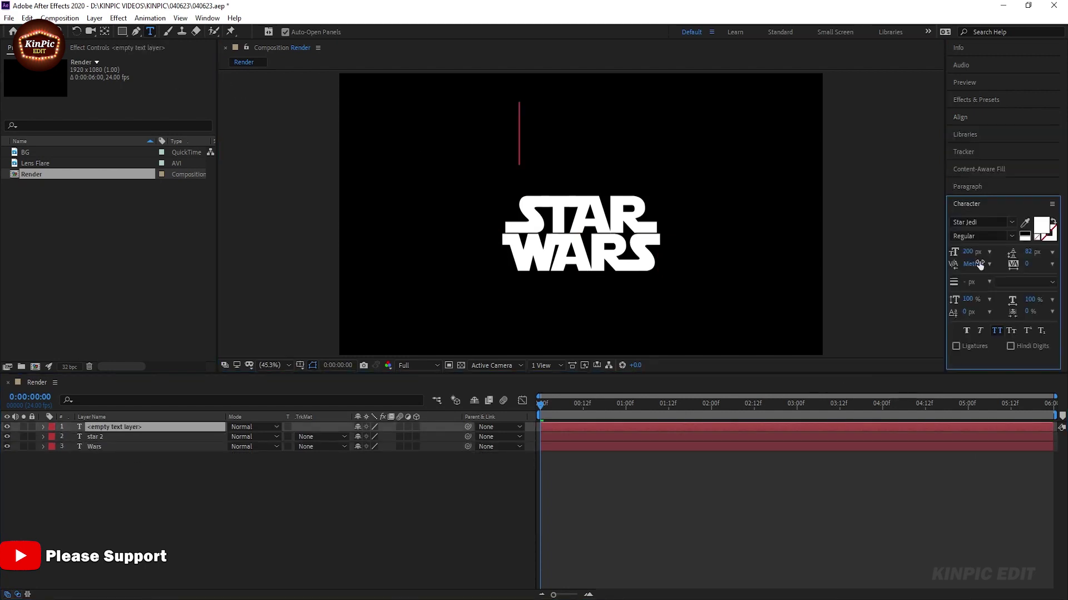
click(1011, 222)
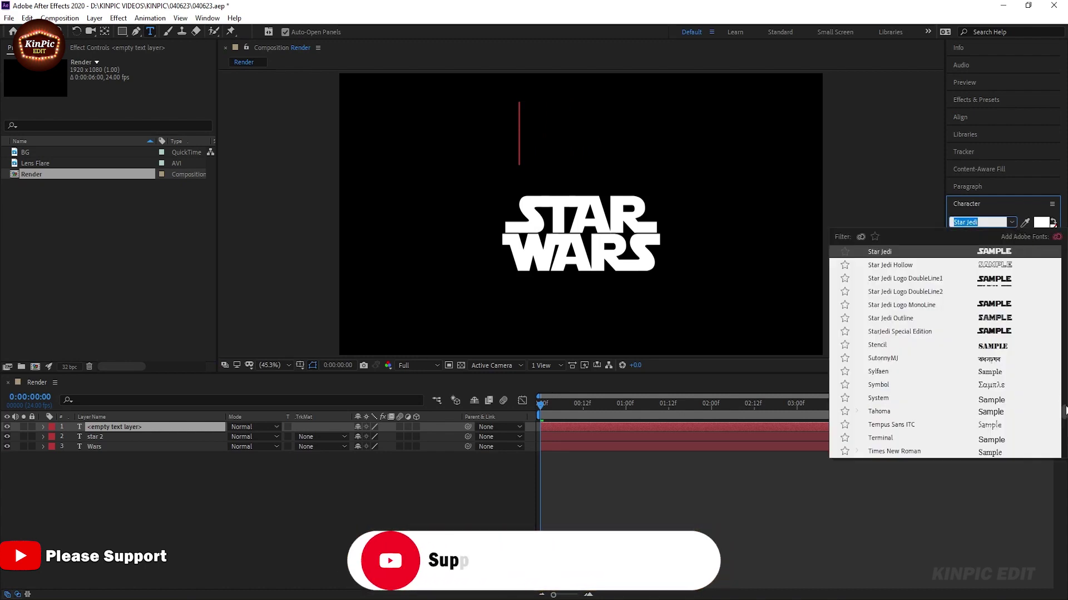
drag(1065, 412, 1064, 253)
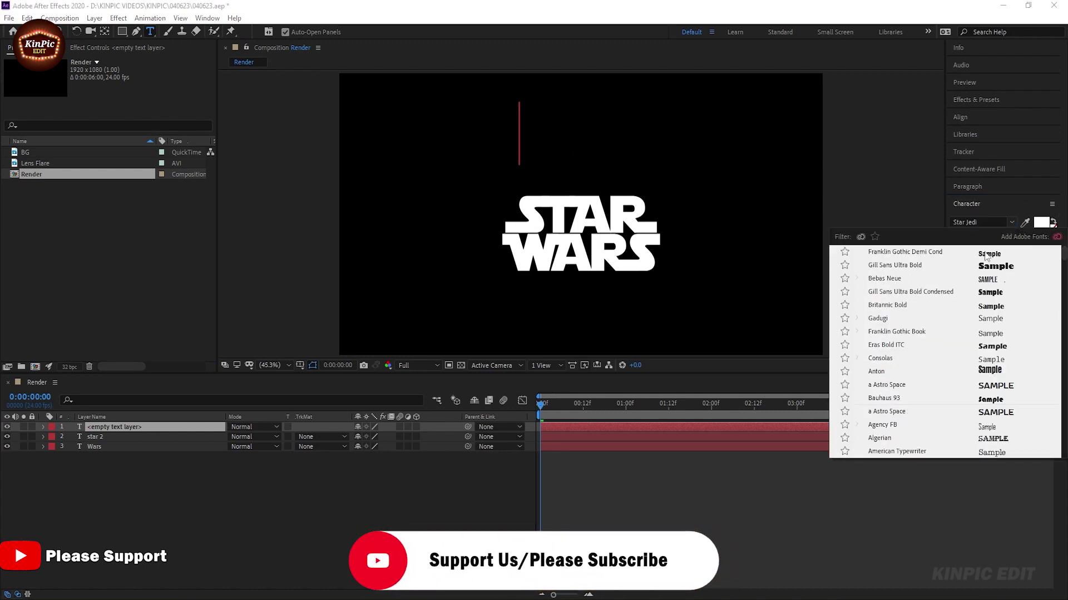
click(906, 259)
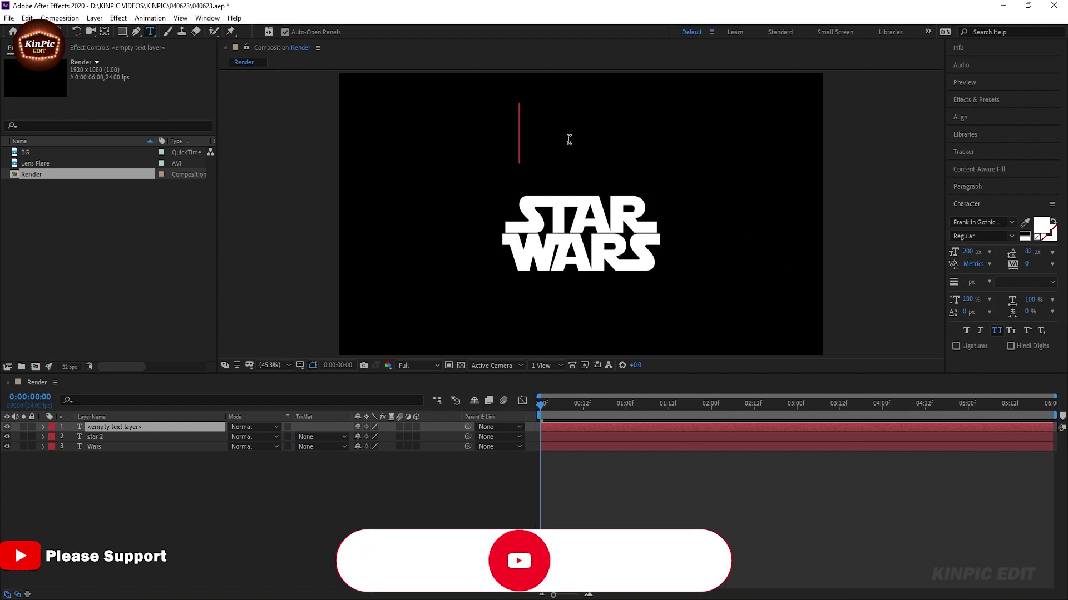
text(The force awakens)
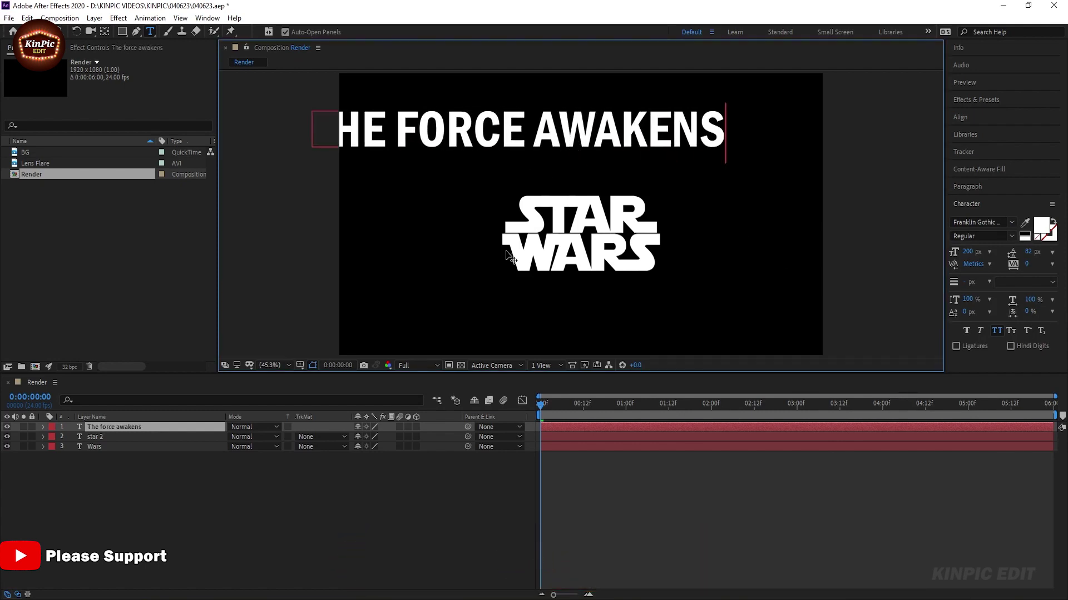
Set the font size of the "The force awakens" layer to 100 px
click(118, 426)
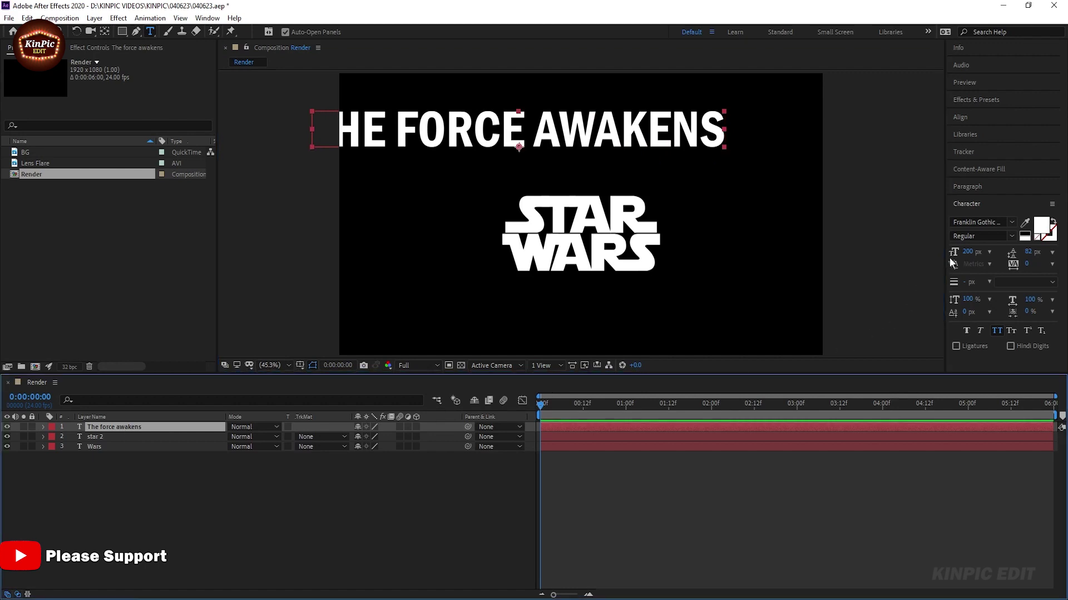
click(968, 251)
text(100)
key(Return)
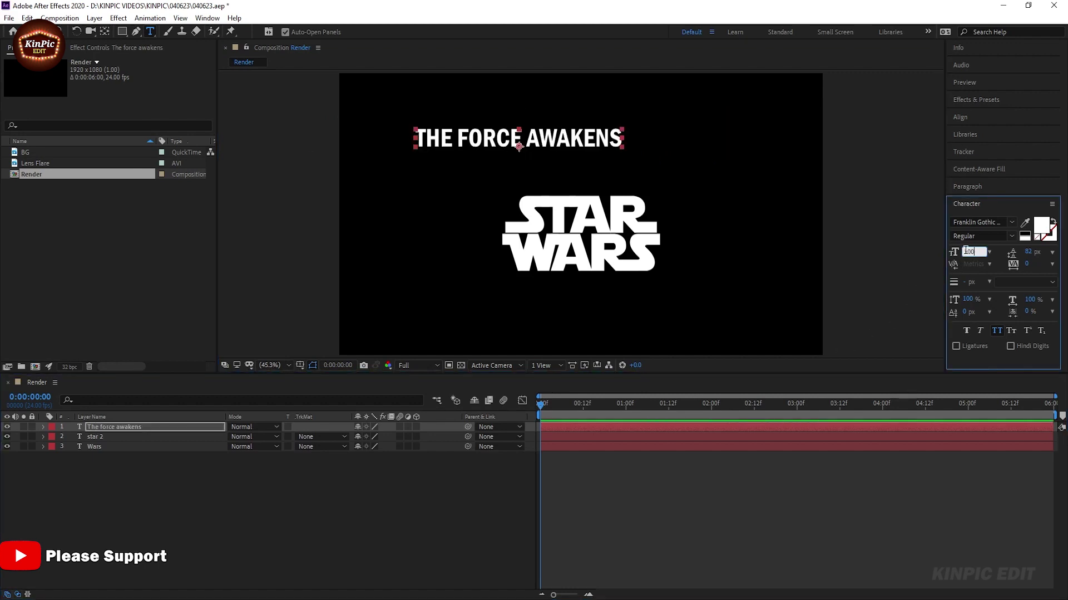
Move the "The force awakens" text over the middle of the title, to a position of about 982.4, 629.5
click(177, 427)
key(p)
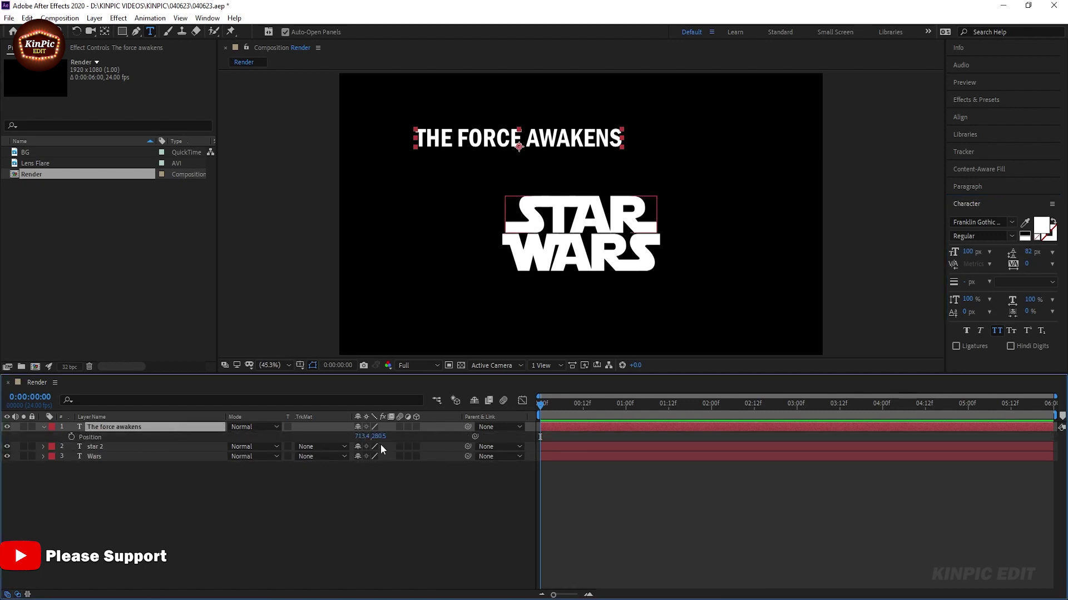
drag(378, 438, 584, 441)
drag(363, 437, 512, 440)
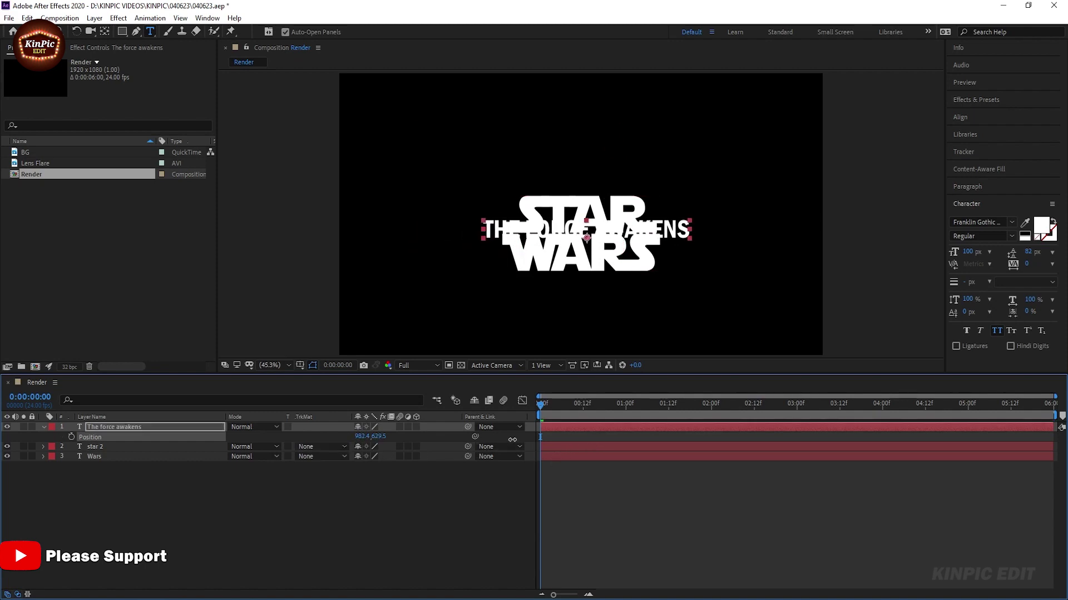
Centre the "The force awakens" text horizontally and vertically in the composition
click(160, 428)
click(971, 117)
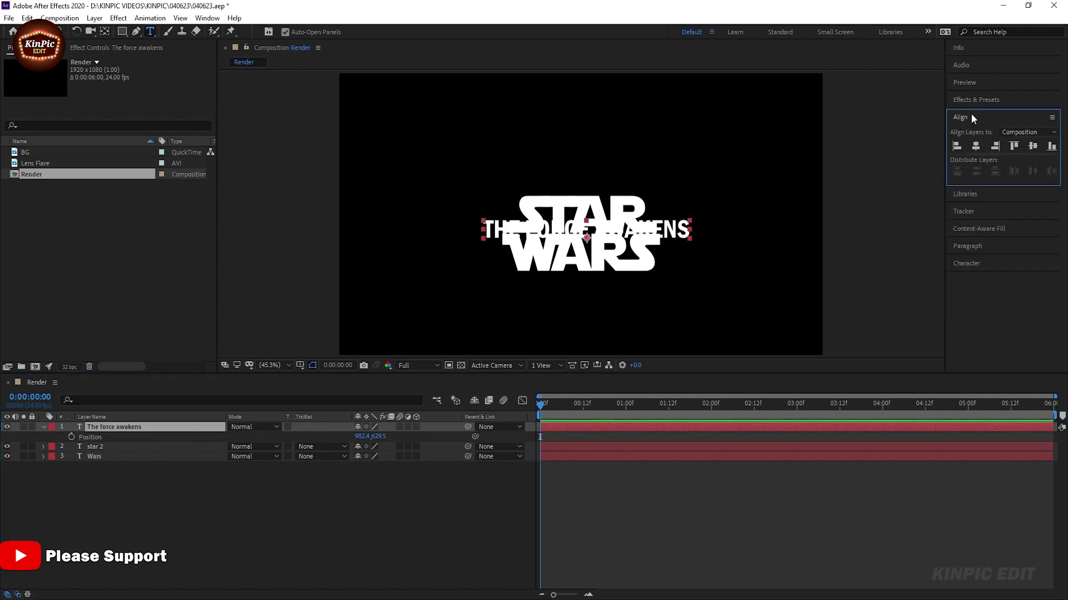
click(976, 146)
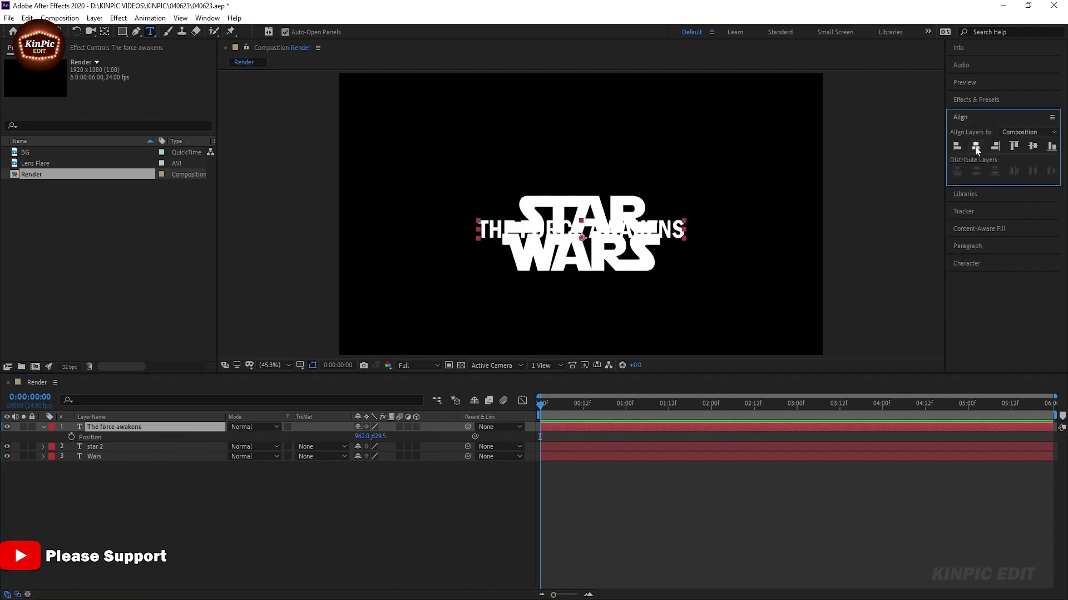
click(1032, 146)
click(156, 491)
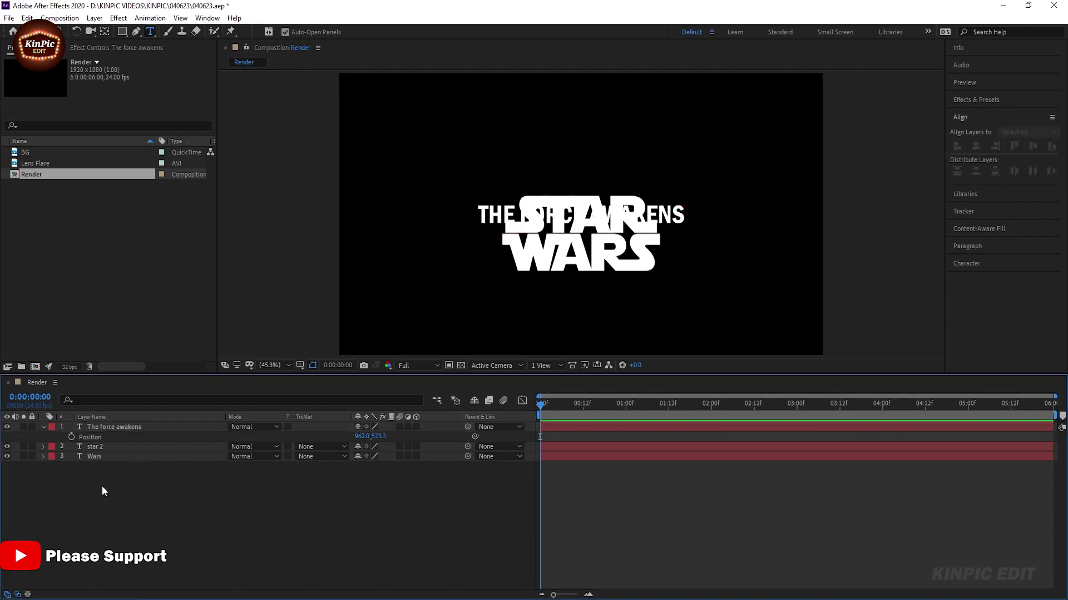
Reveal the Position of the star 2 and Wars layers and move the STAR text up to just above the subtitle
drag(123, 485, 158, 442)
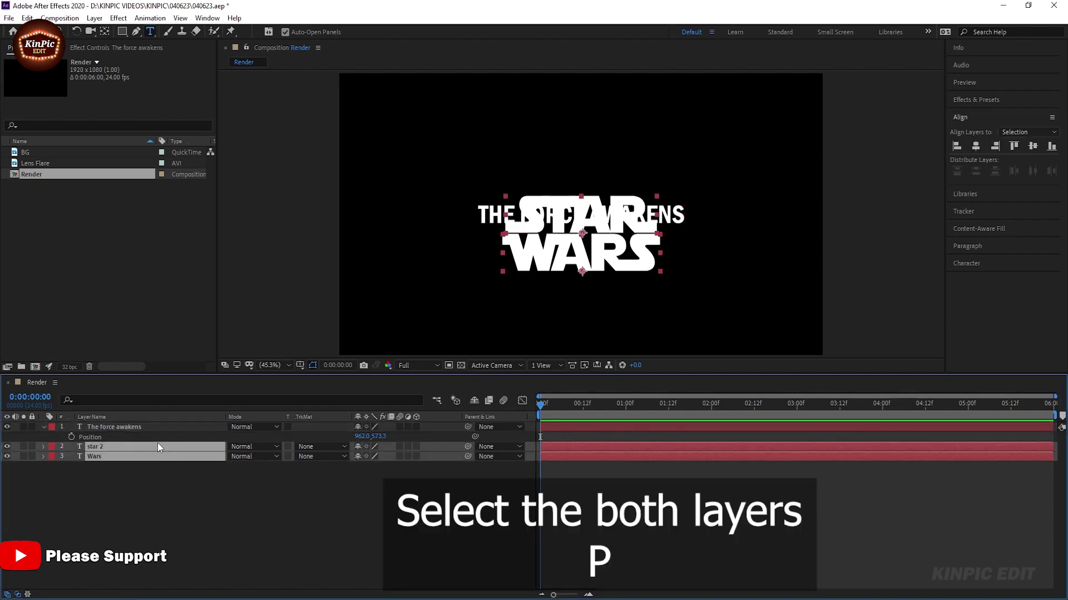
key(p)
click(352, 529)
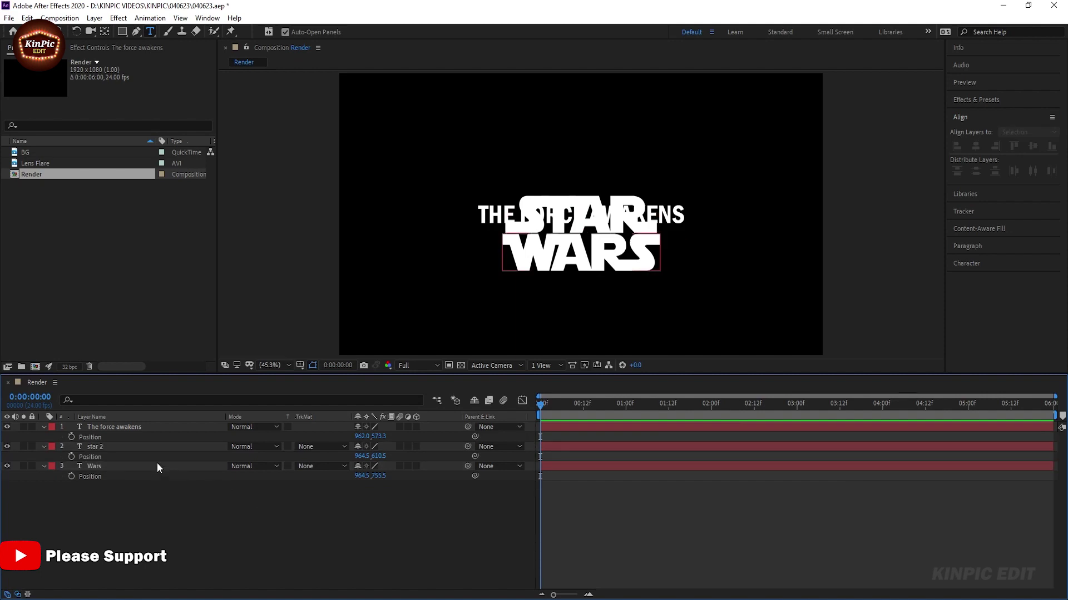
click(133, 447)
drag(381, 458, 319, 457)
Move the WARS text up slightly to sit just below the subtitle, and collapse the properties of all three layers
click(111, 466)
drag(379, 475, 365, 476)
click(109, 474)
click(44, 466)
click(44, 446)
click(44, 427)
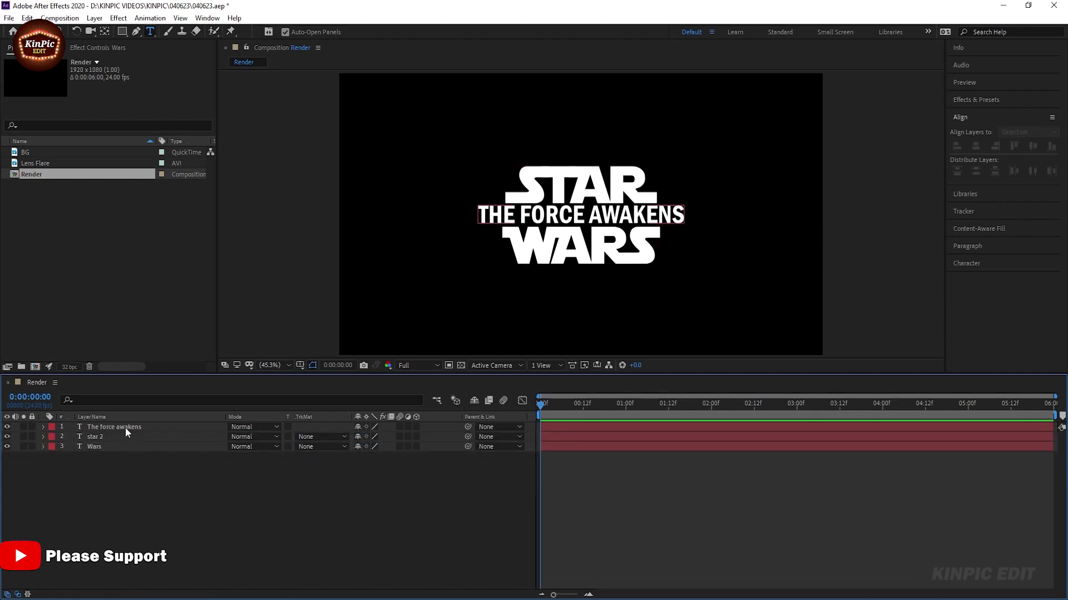
Add a Bevel and Emboss layer style to the "The force awakens" text layer
click(128, 427)
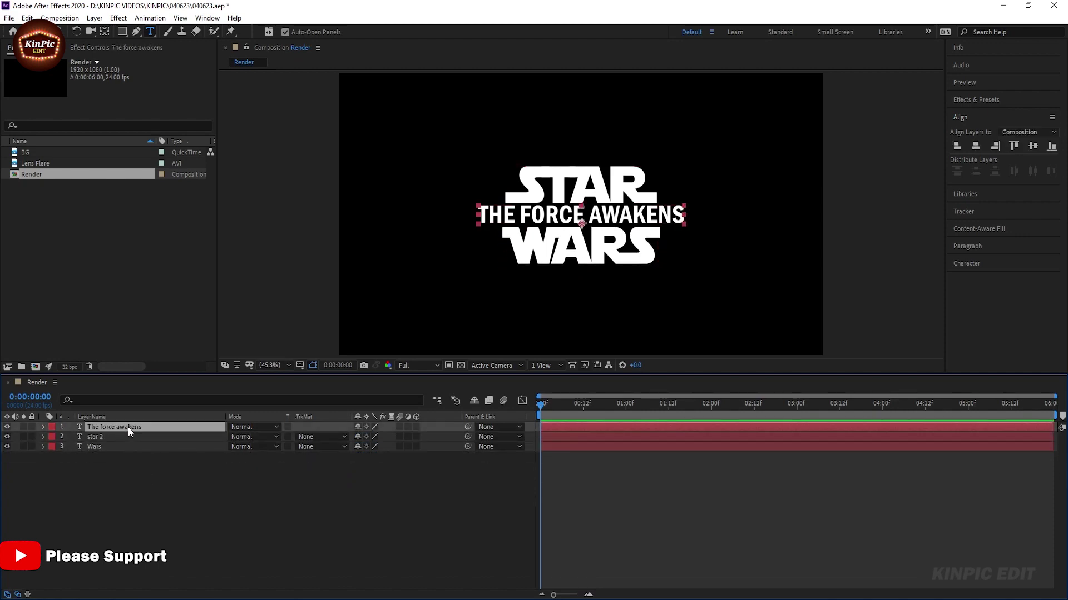
right_click(128, 427)
mouse_move(170, 251)
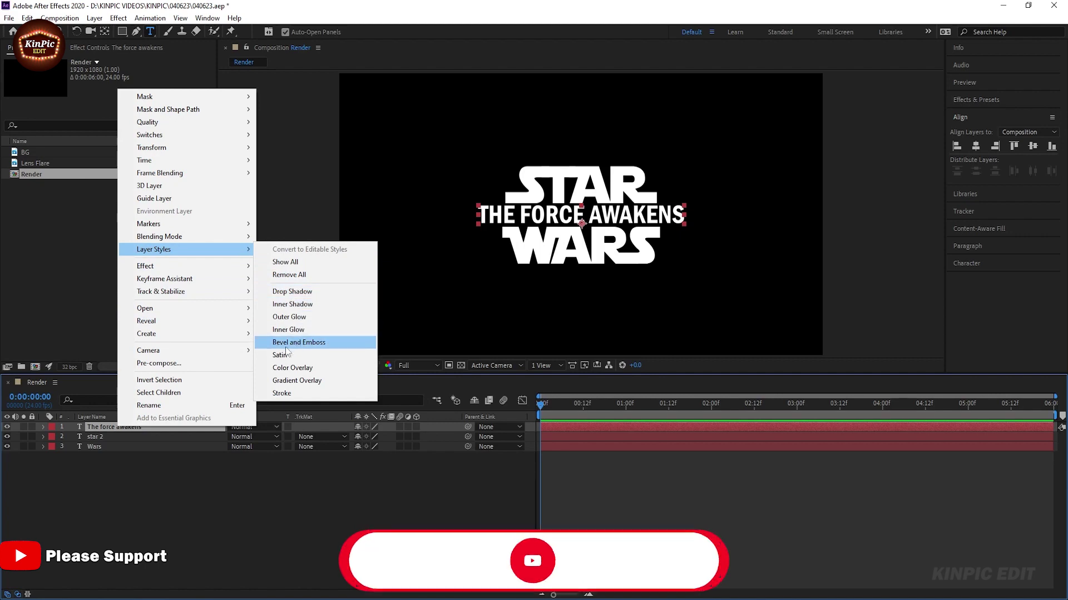
click(336, 342)
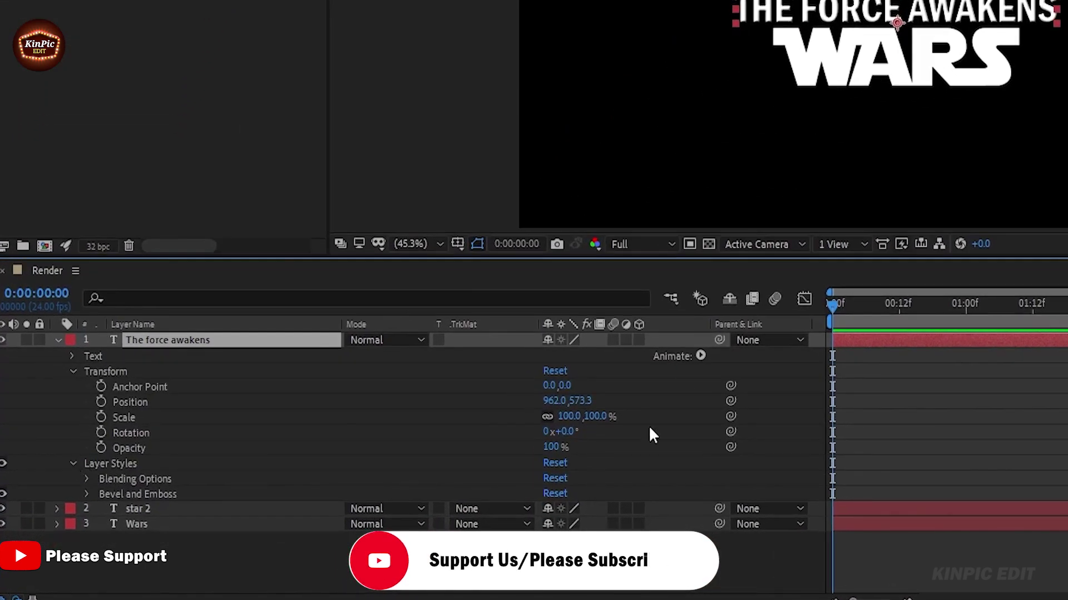
Set the subtitle's Bevel and Emboss to the Inner Bevel style with the Chisel Hard technique
drag(757, 257, 763, 124)
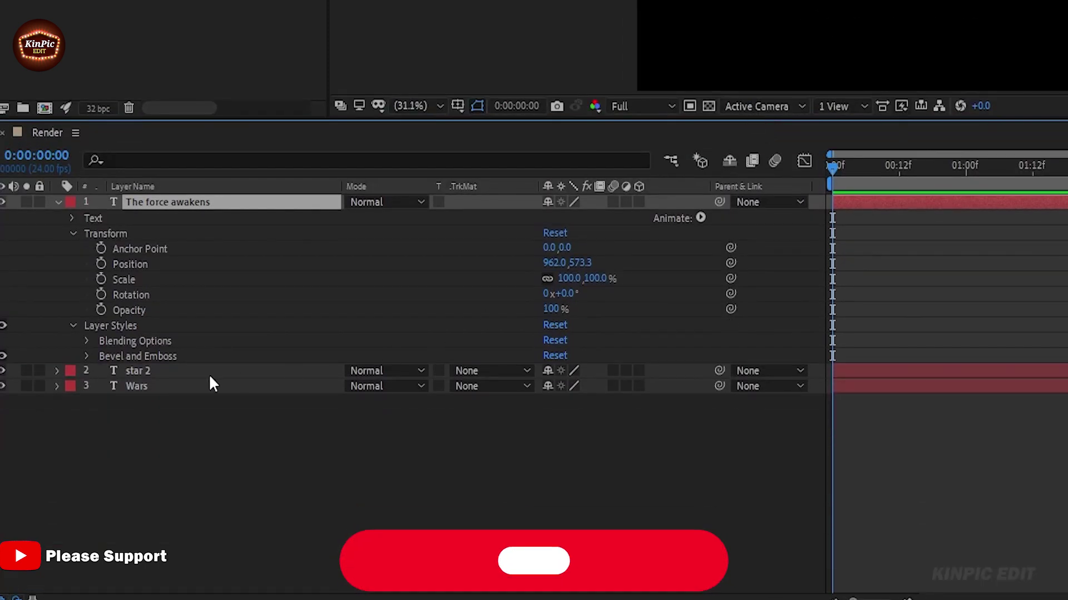
click(86, 355)
click(609, 371)
click(603, 409)
click(598, 386)
click(592, 426)
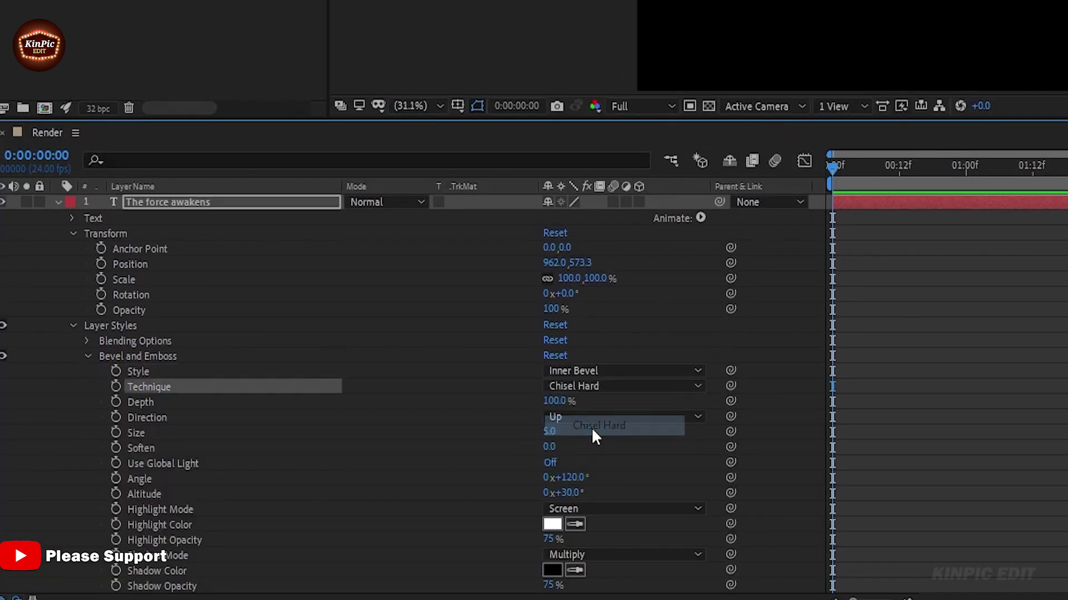
Set the subtitle's Bevel and Emboss size to 40 and collapse the layer's properties
click(549, 431)
text(40)
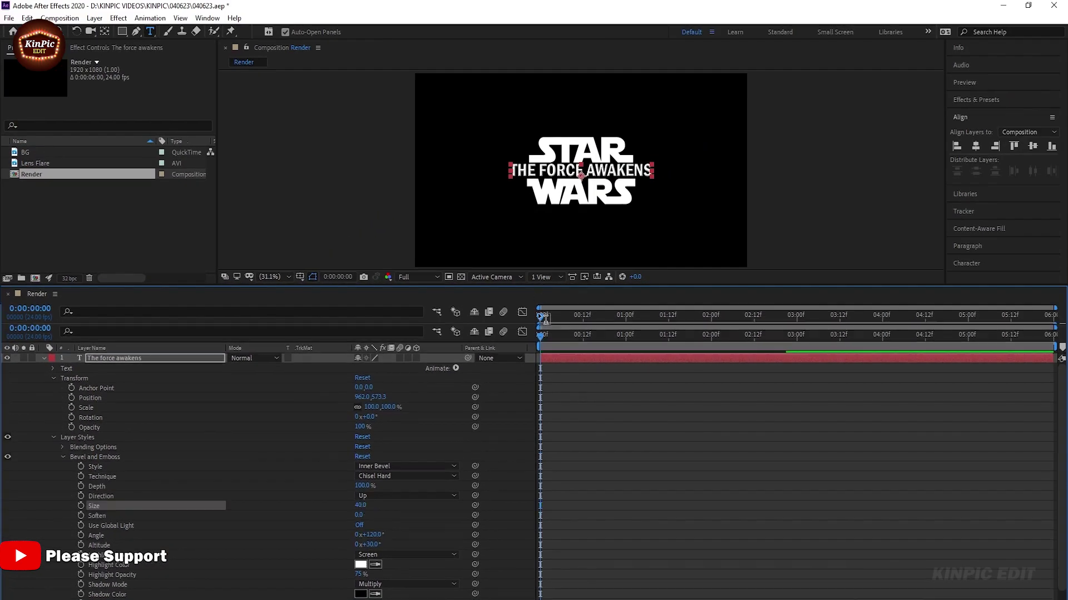
drag(793, 120, 793, 415)
drag(514, 471, 604, 360)
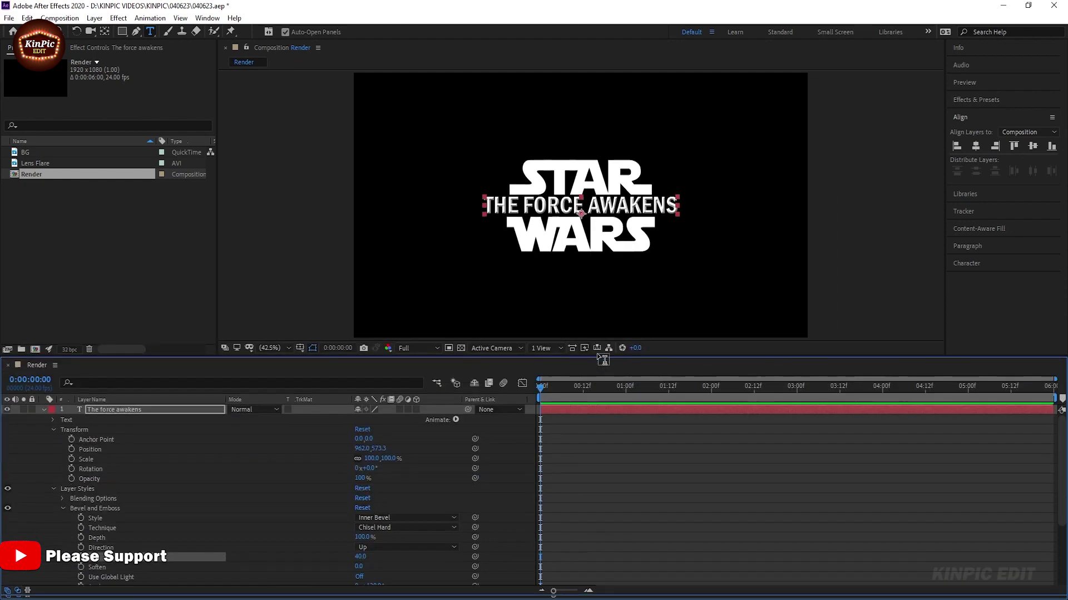
click(44, 413)
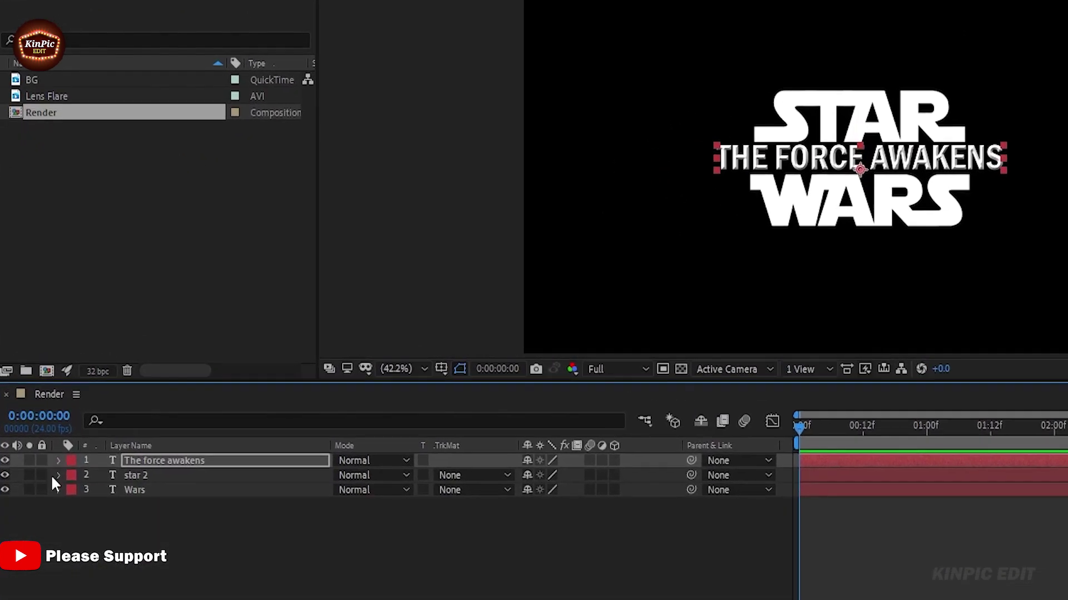
Add a Stroke layer style to the star 2 text layer
click(183, 480)
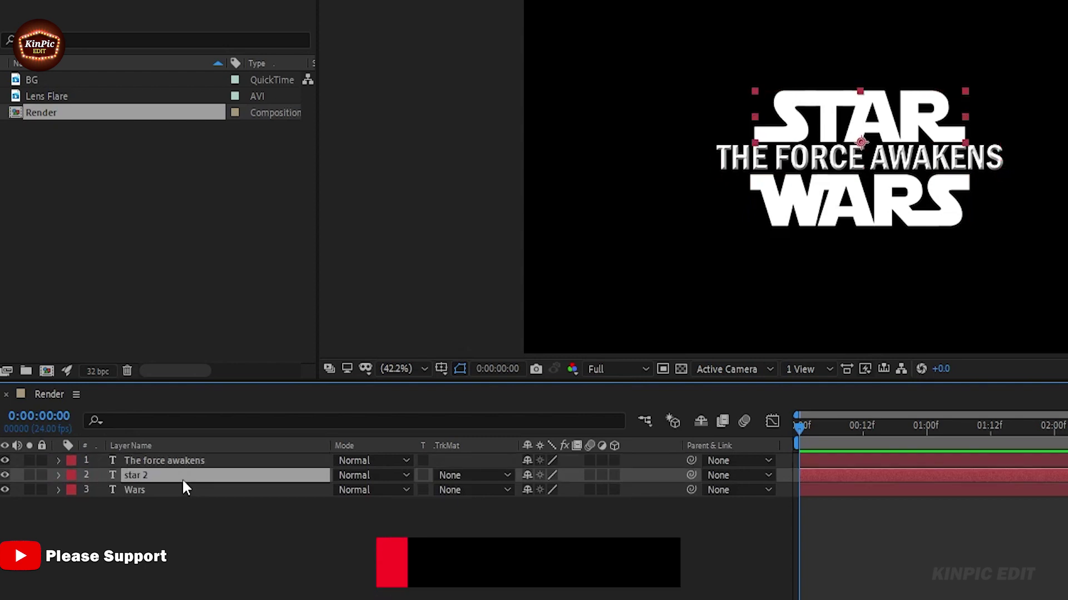
right_click(184, 483)
mouse_move(273, 254)
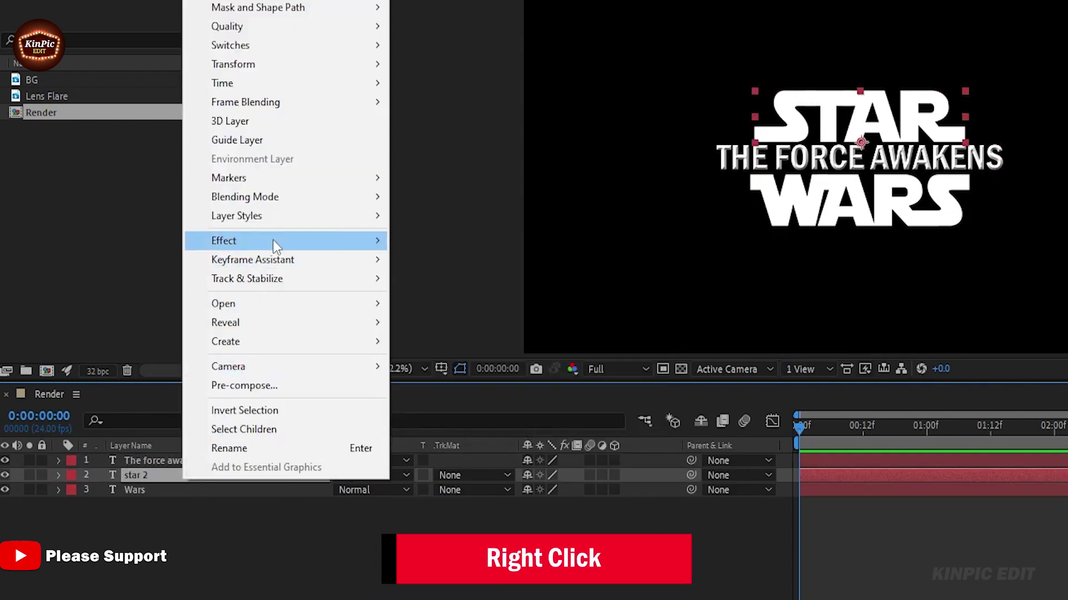
mouse_move(258, 218)
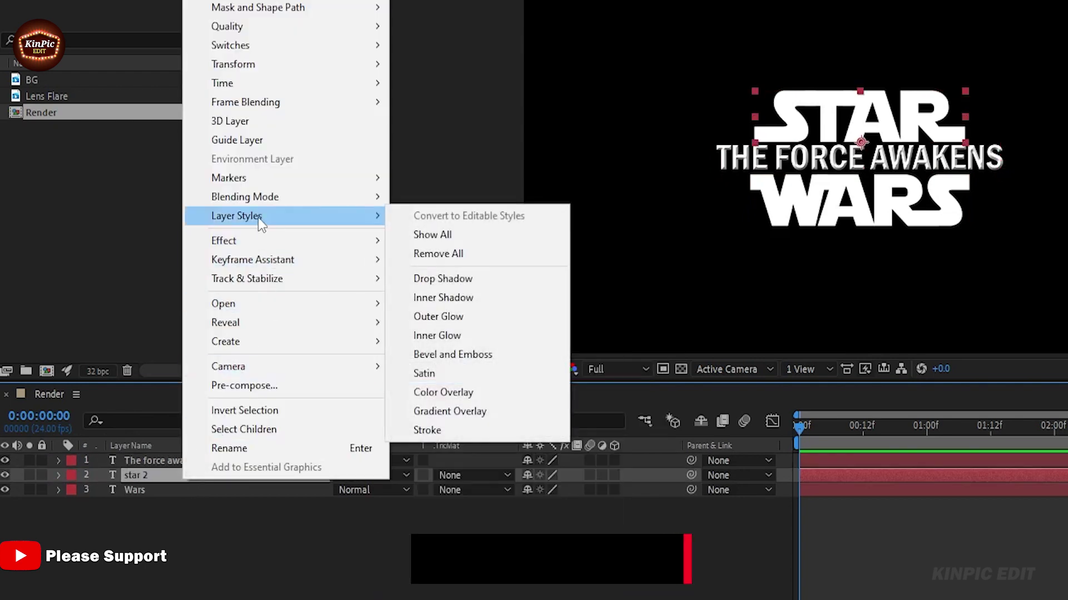
click(466, 429)
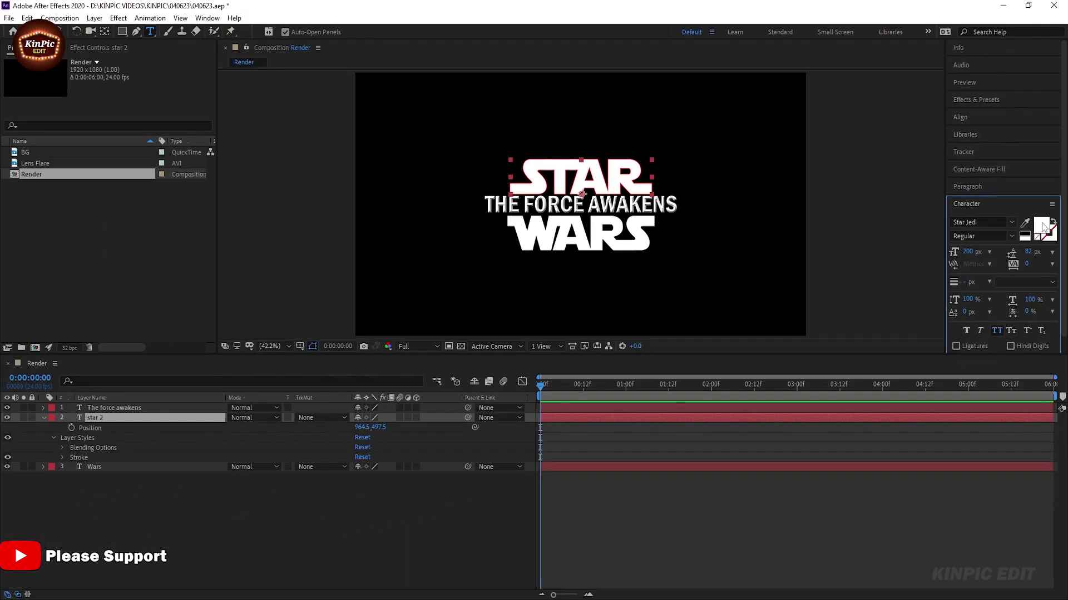
Set the fill colour of the STAR text to black, 000000
click(1029, 192)
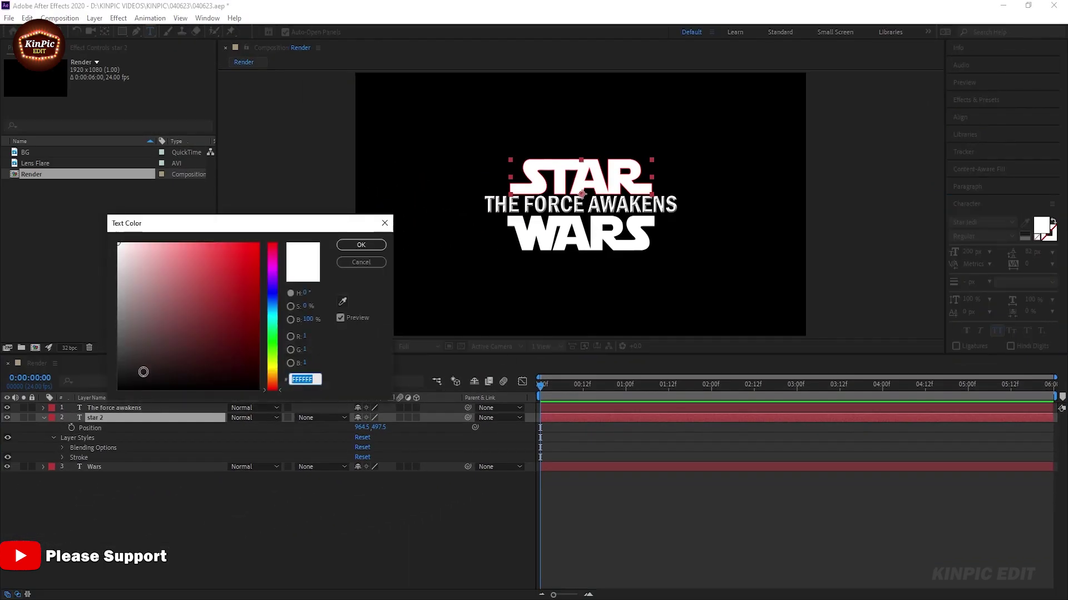
text(000000)
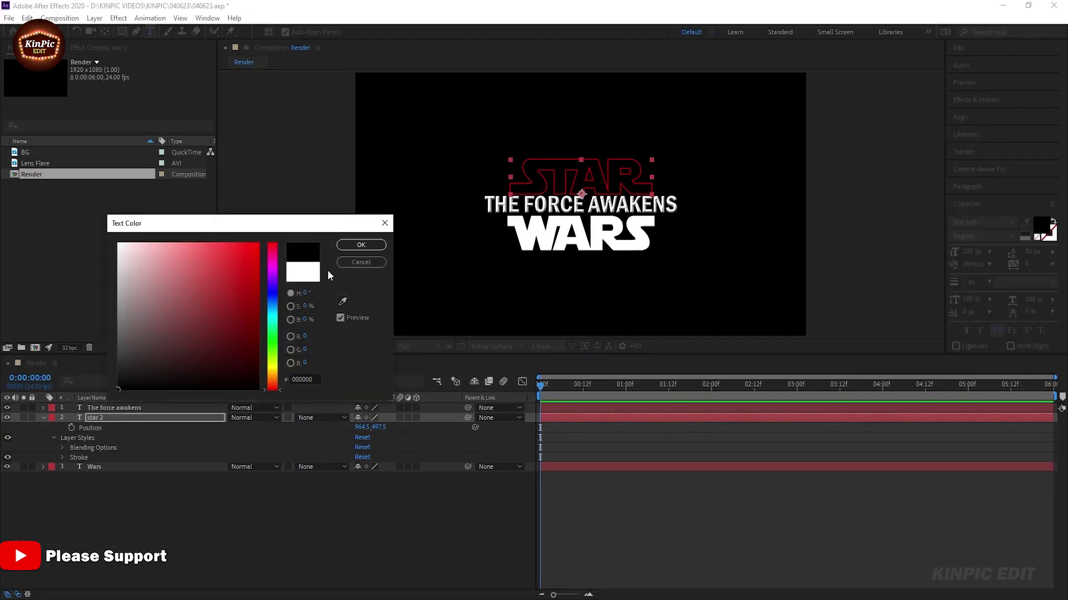
click(361, 245)
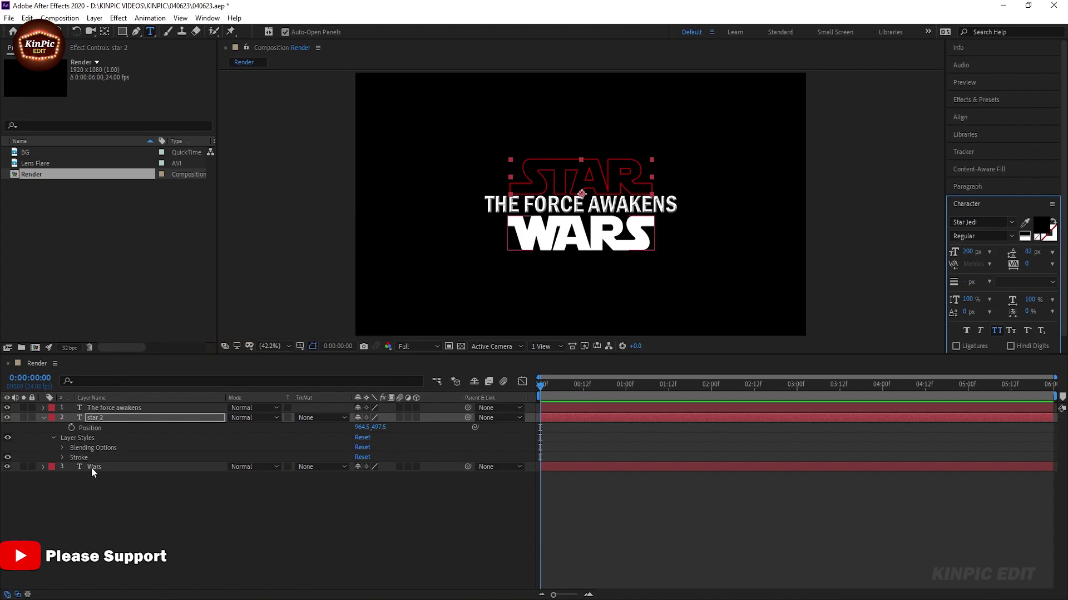
Set the STAR text's stroke colour to yellow FFF000, copy that colour code and collapse the layer's properties
click(62, 458)
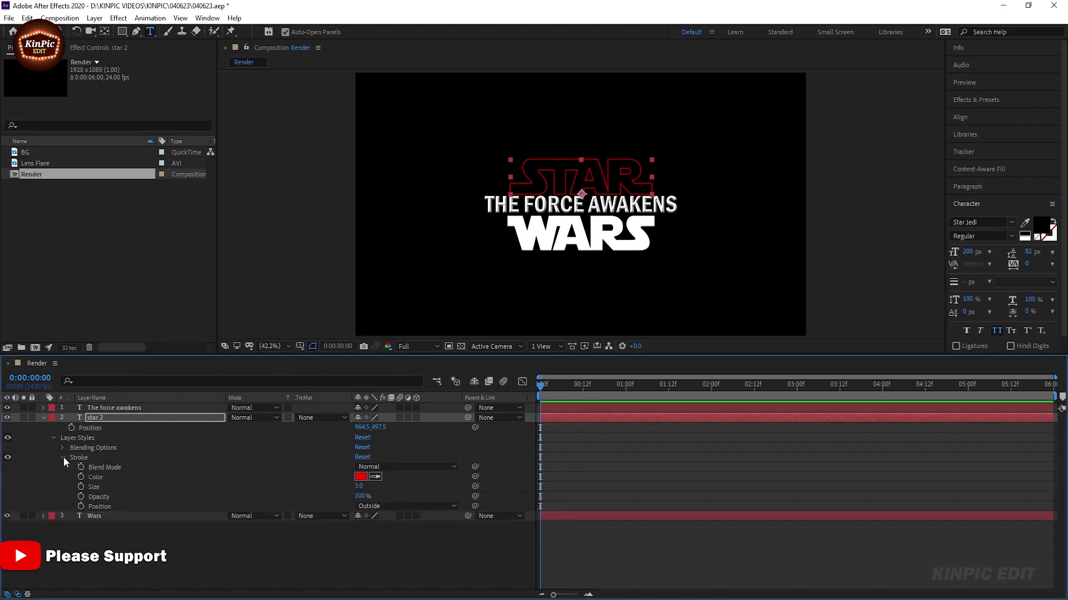
click(361, 477)
click(272, 368)
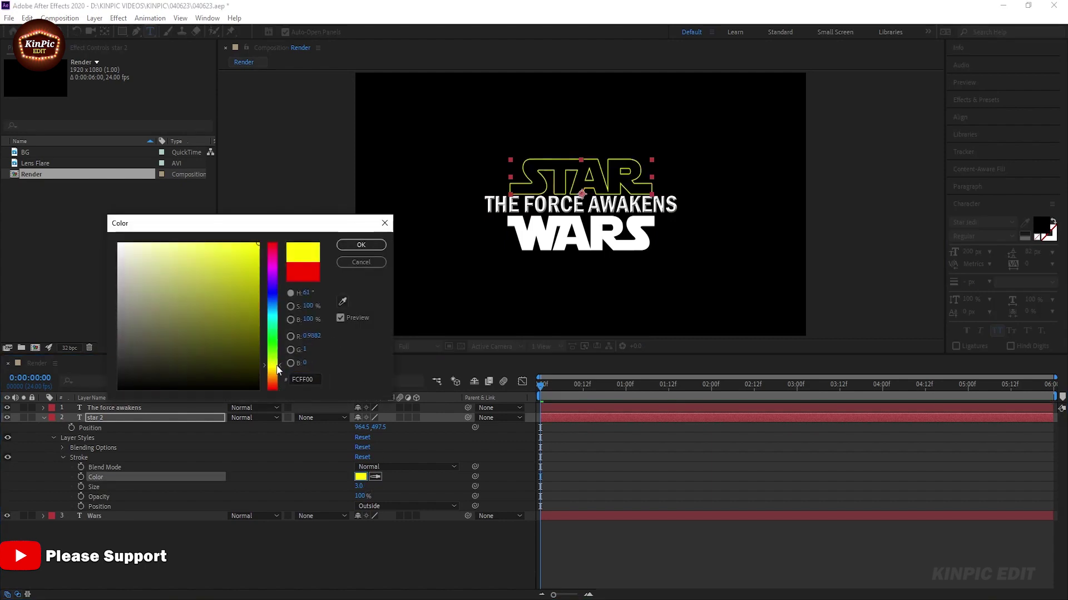
drag(274, 371, 275, 372)
double_click(313, 381)
key(ctrl+c)
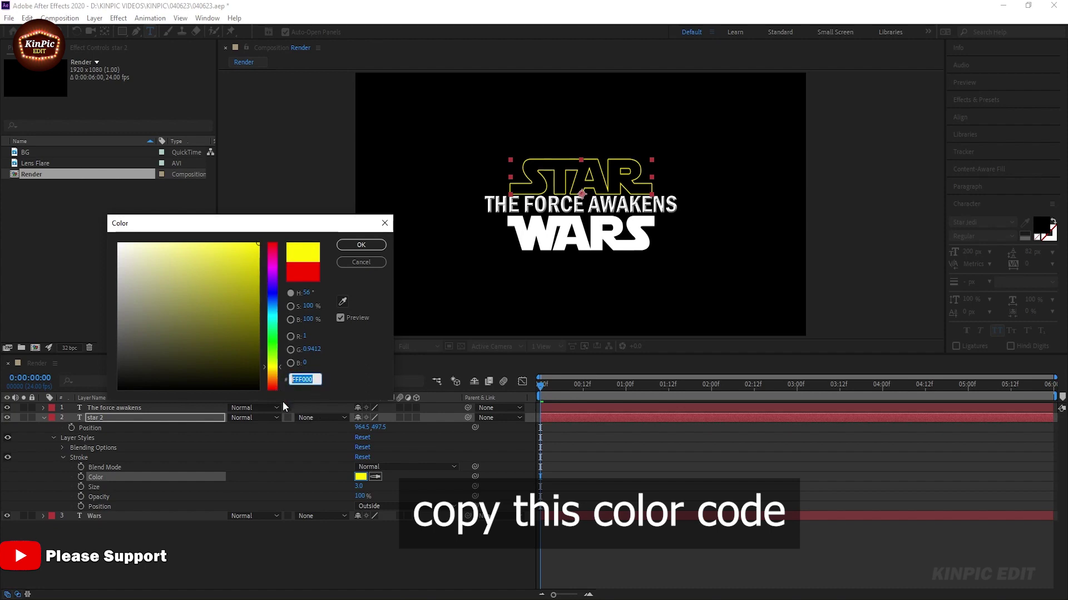
click(363, 247)
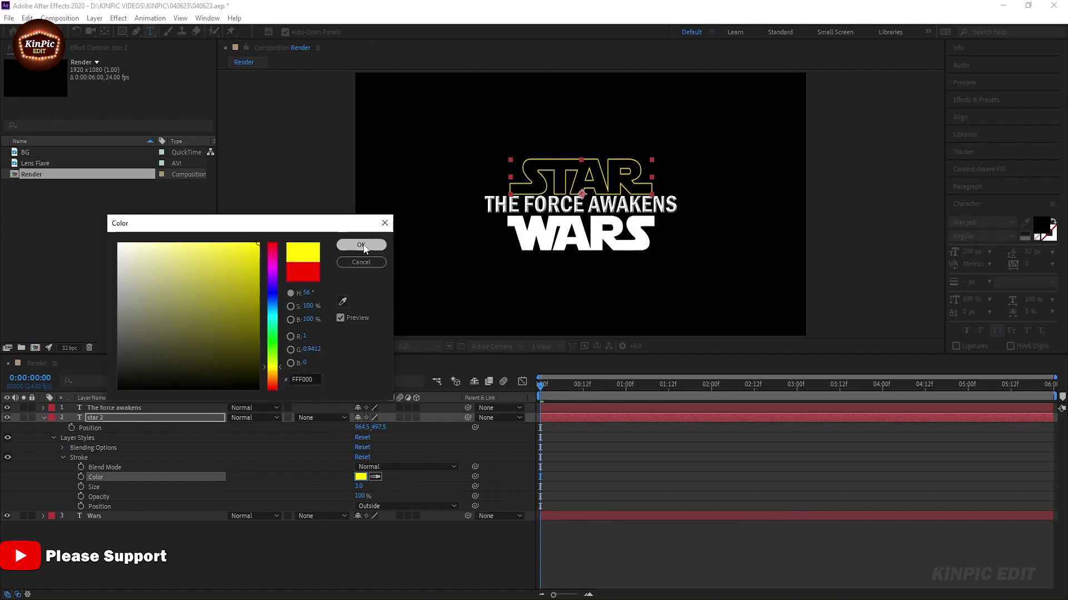
click(45, 417)
Add a Stroke layer style to the Wars text layer
right_click(113, 429)
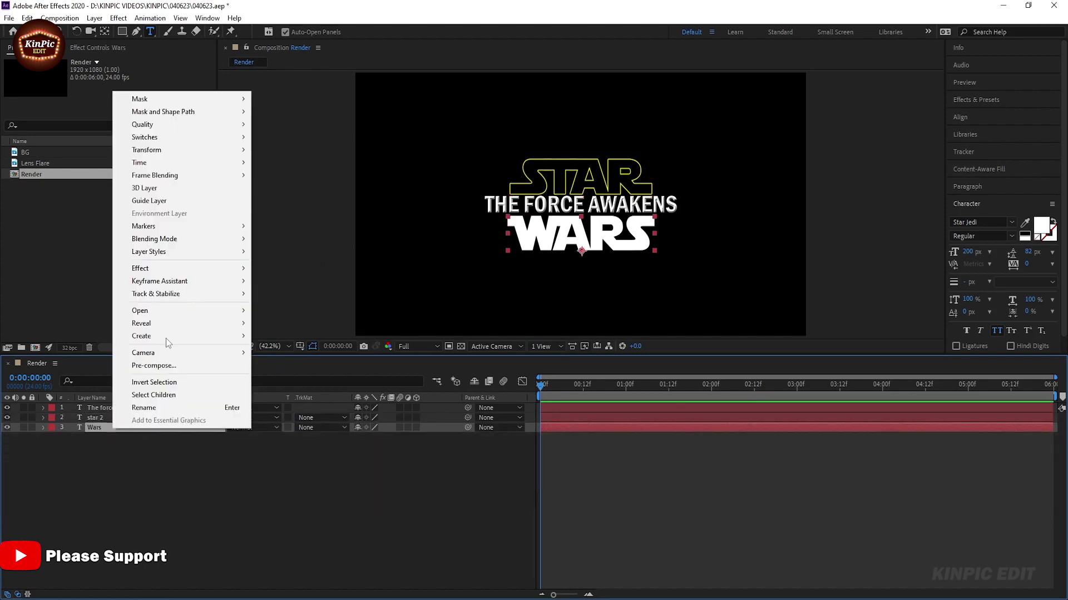
mouse_move(154, 255)
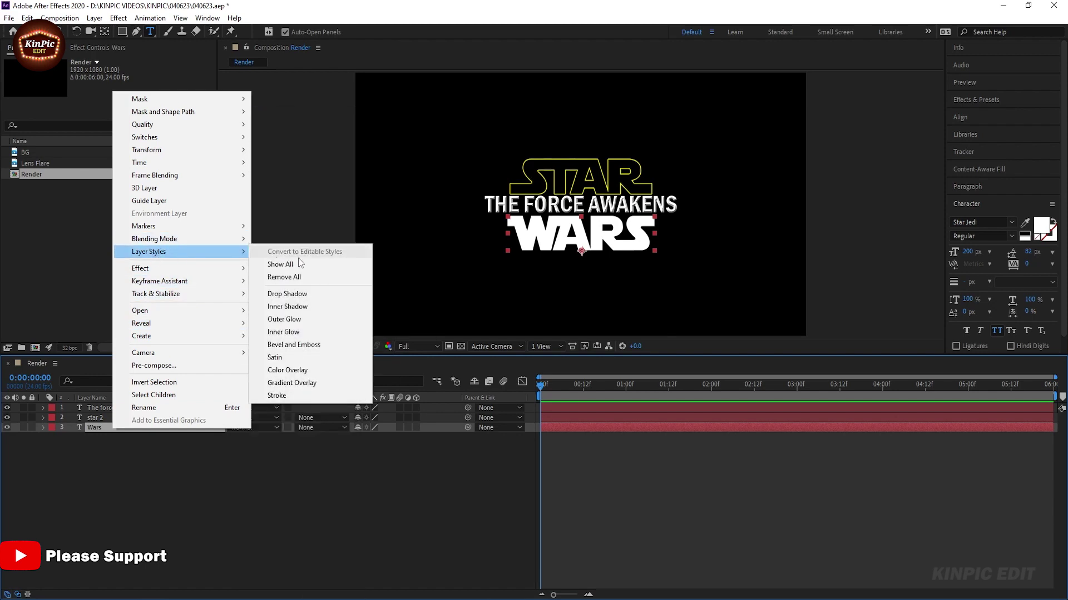
click(302, 396)
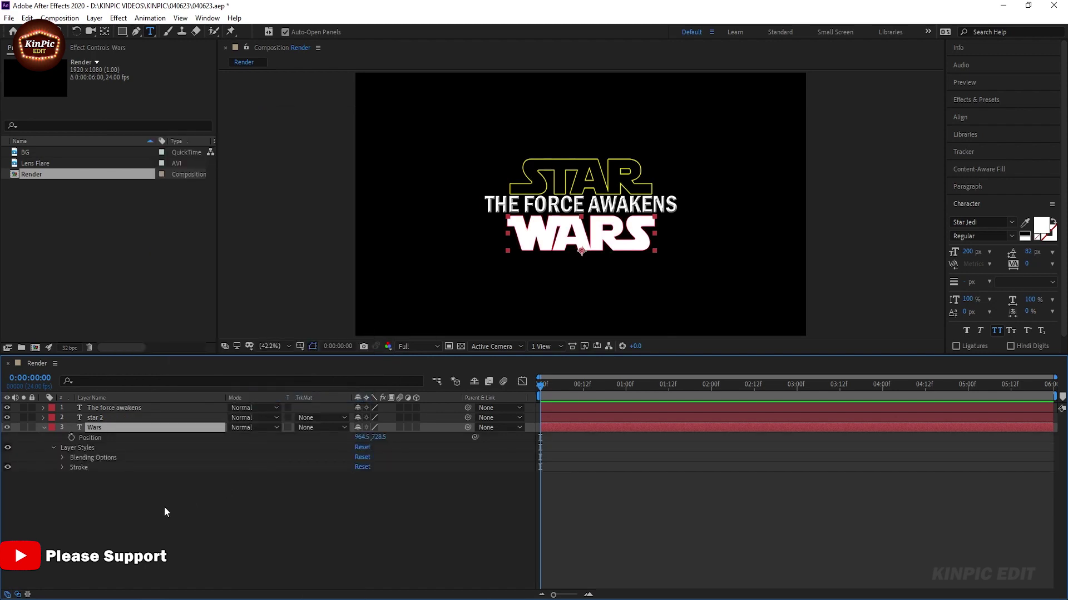
Paste the copied yellow code FFF000 as the WARS text's stroke colour
click(61, 467)
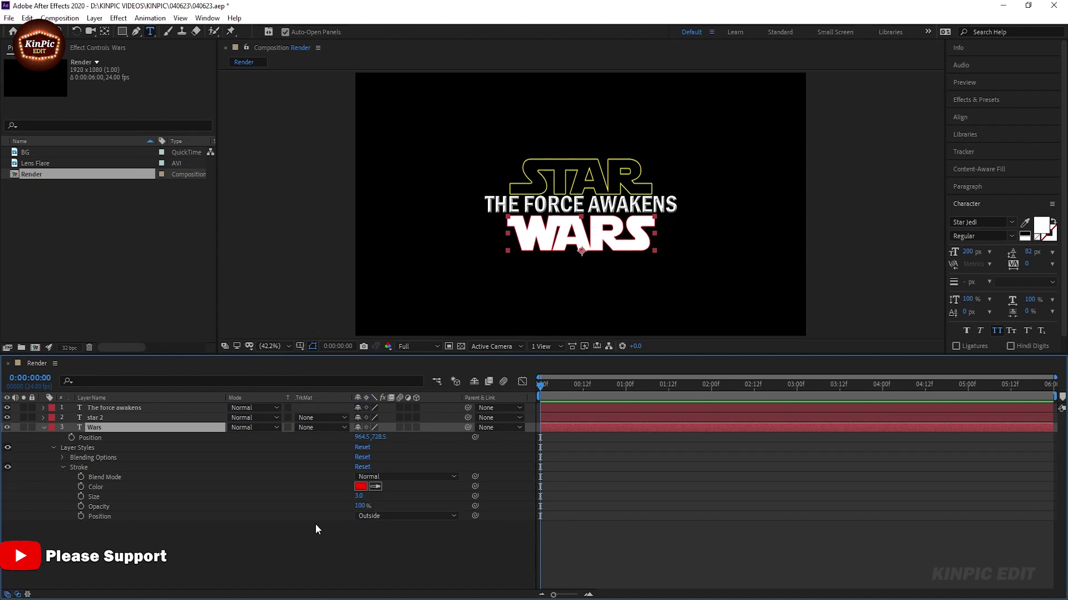
click(361, 486)
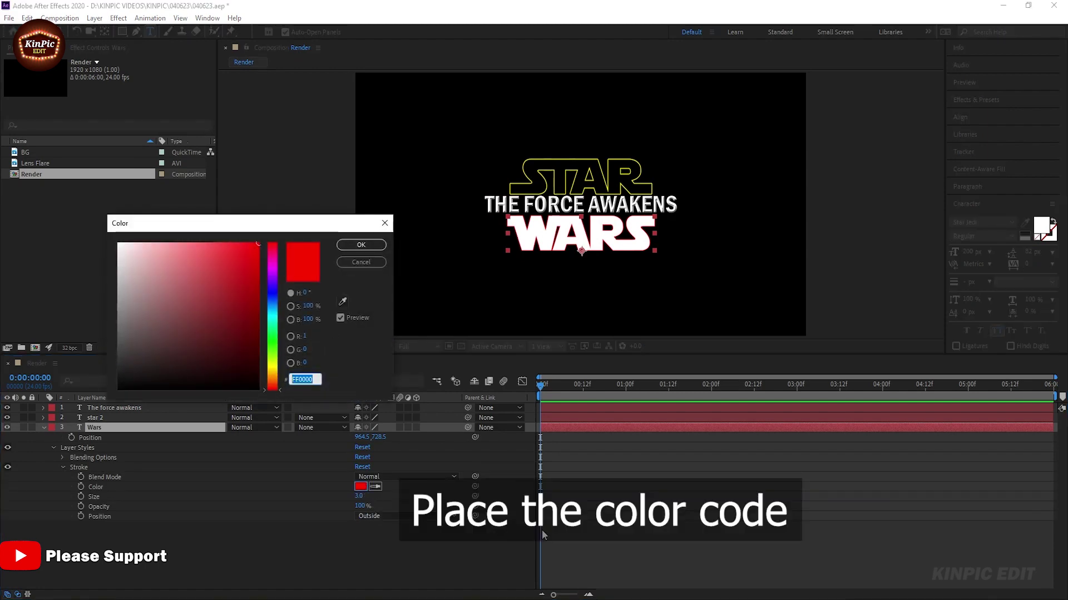
key(ctrl+v)
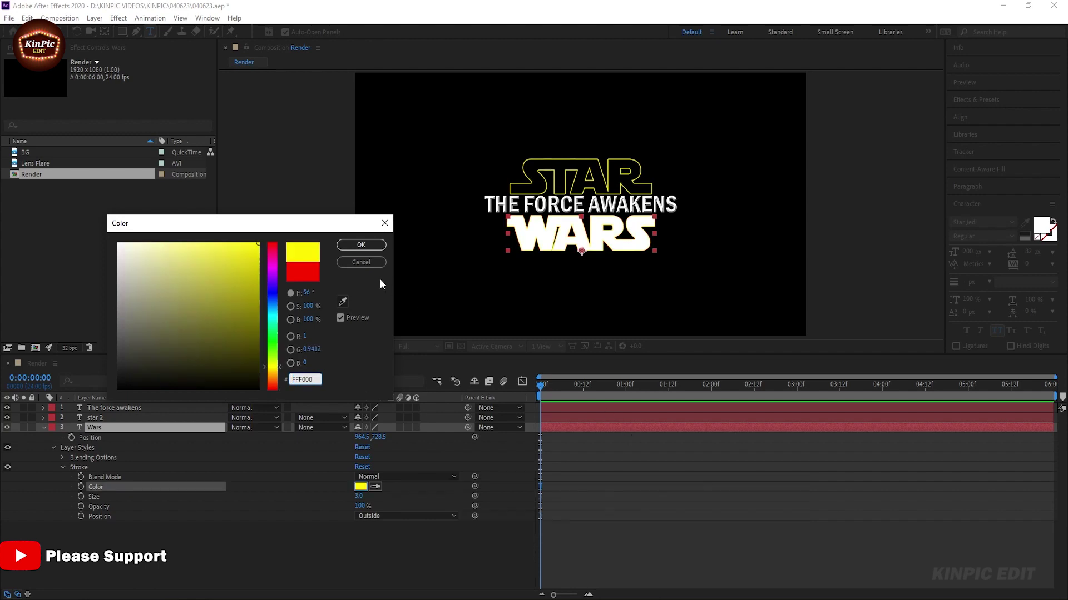
click(355, 247)
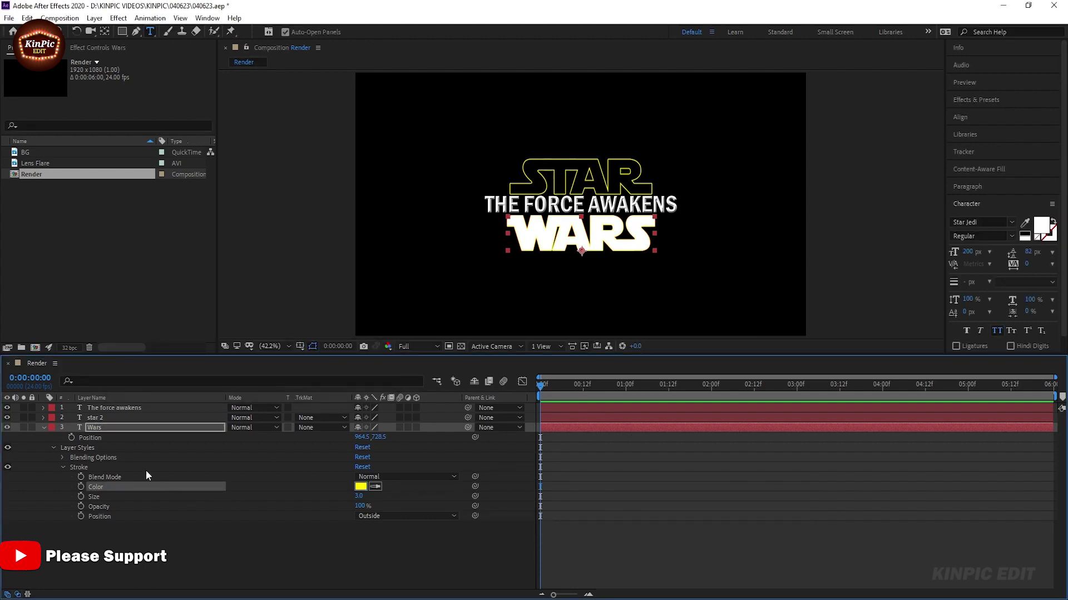
Set the fill colour of the WARS text to black, 000000, then collapse and deselect the layer
click(85, 427)
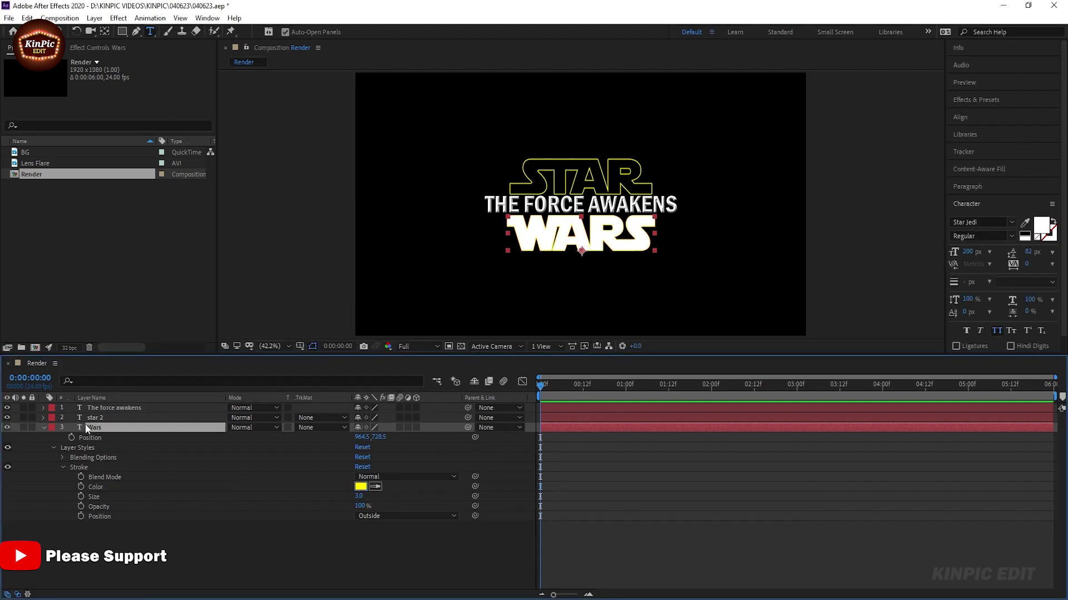
click(1040, 229)
drag(214, 353, 118, 389)
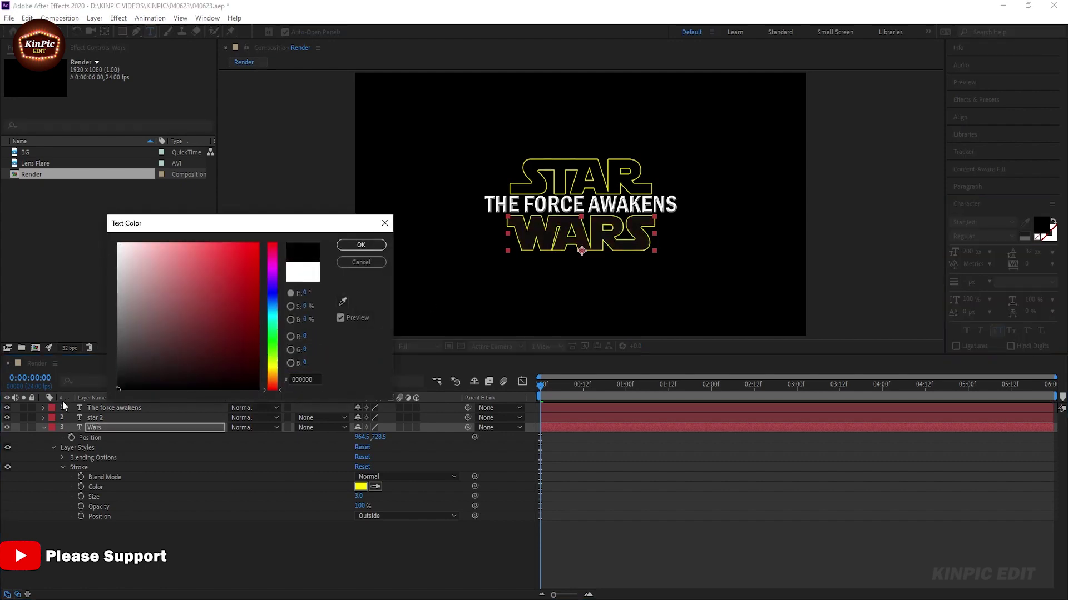
click(360, 245)
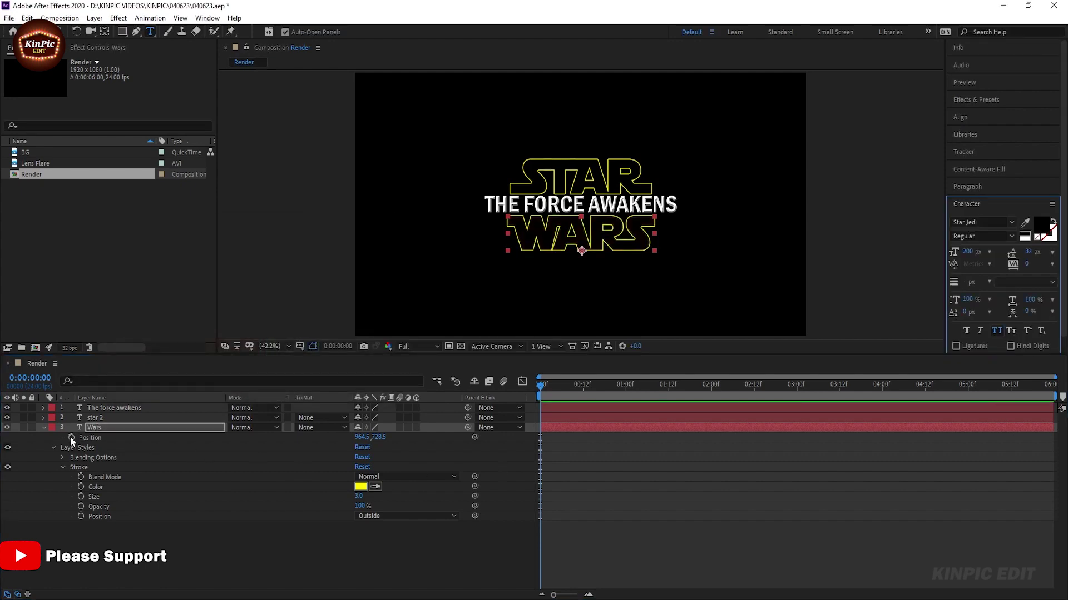
click(44, 429)
click(160, 451)
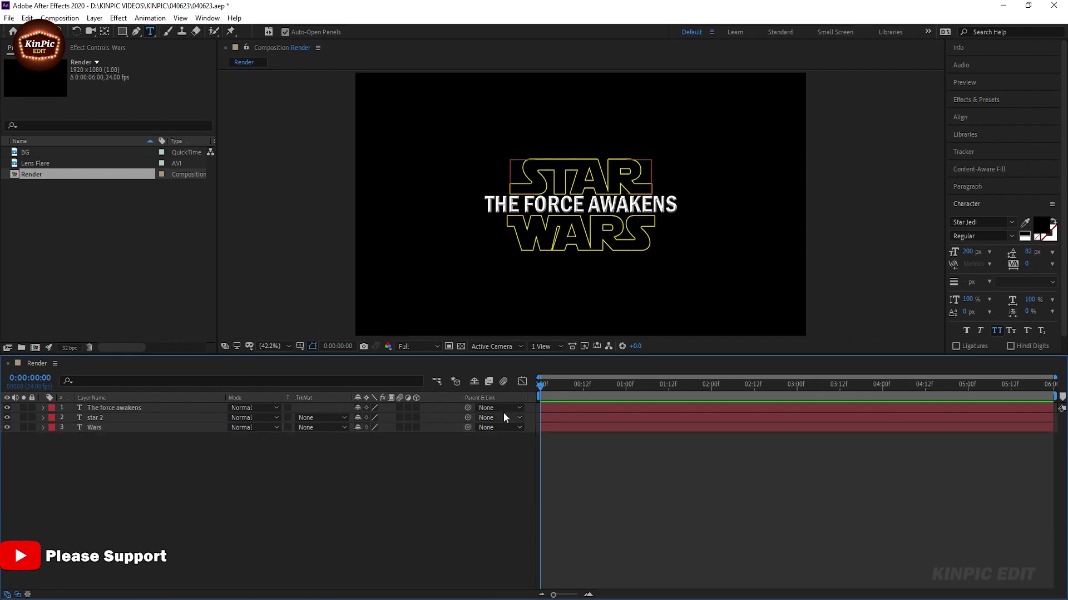
Add Position keyframes to the star 2 and Wars layers at 0:00:05:07
drag(541, 385, 868, 411)
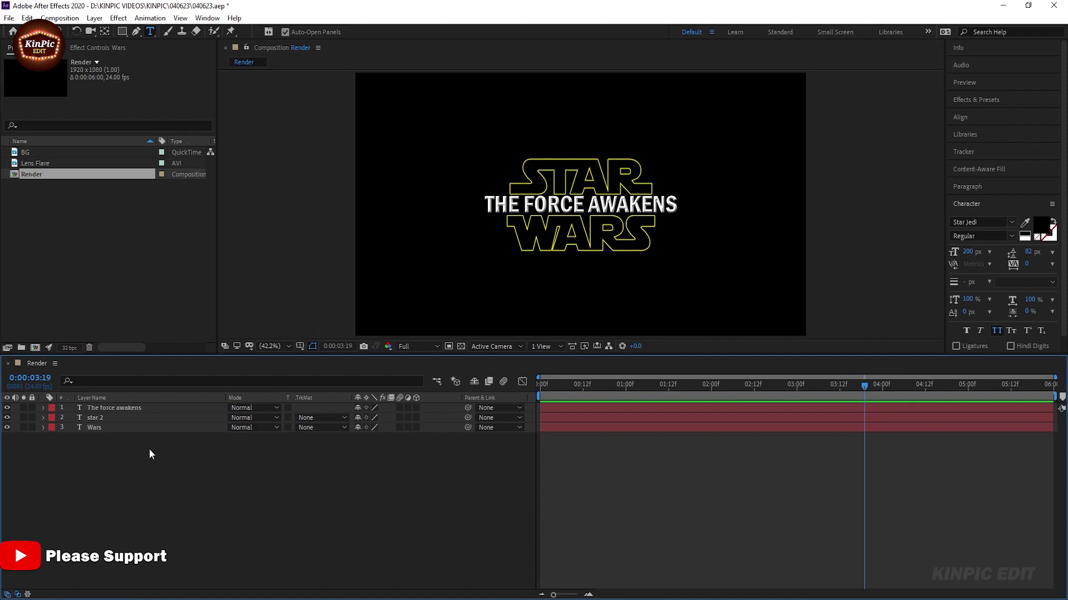
drag(115, 448, 139, 415)
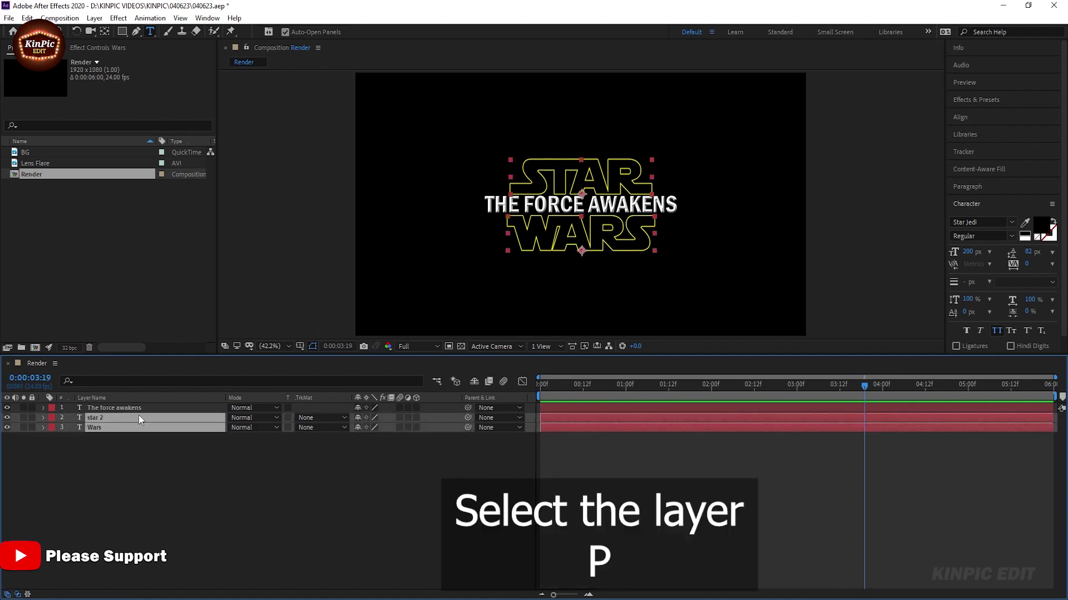
key(p)
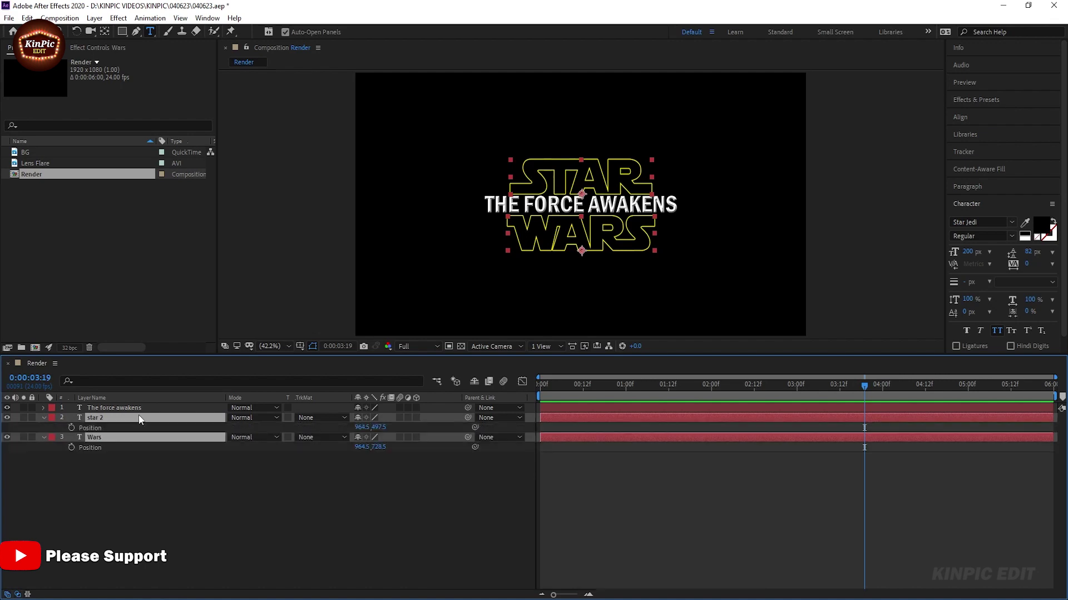
drag(866, 389, 1010, 410)
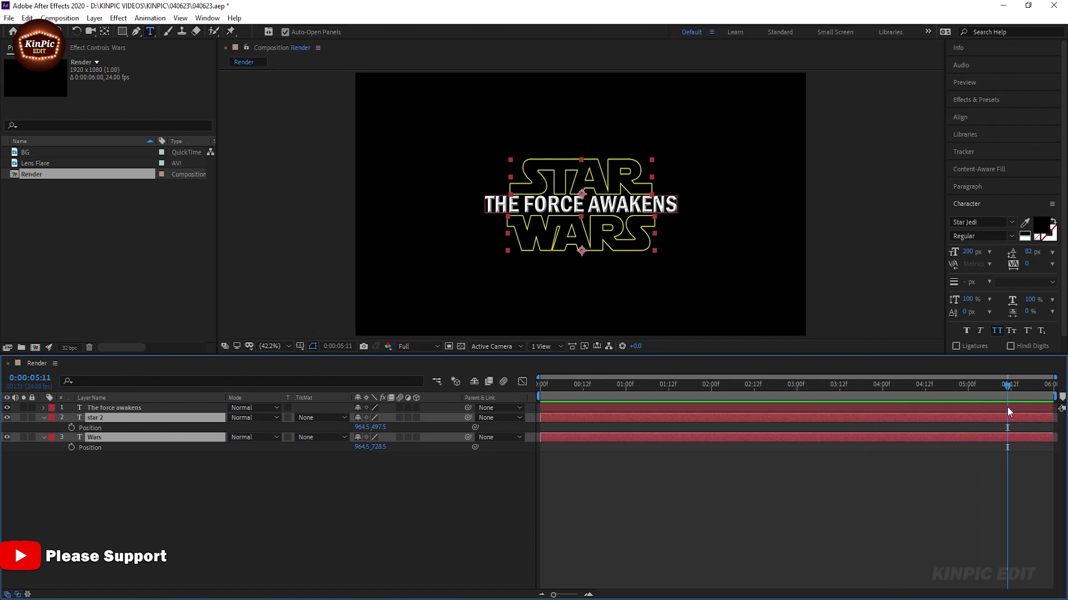
click(992, 387)
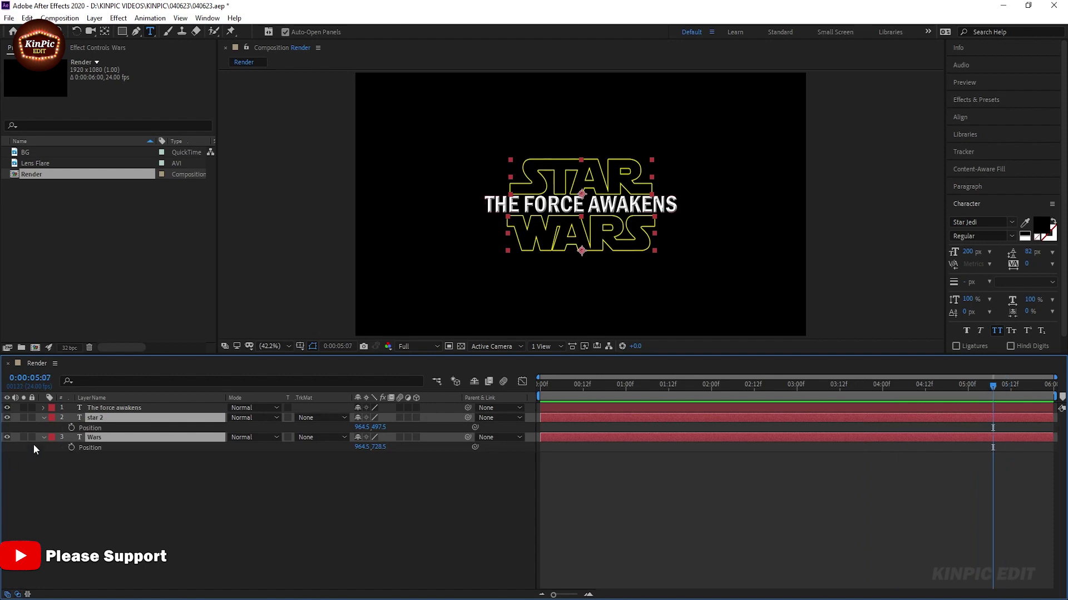
click(70, 448)
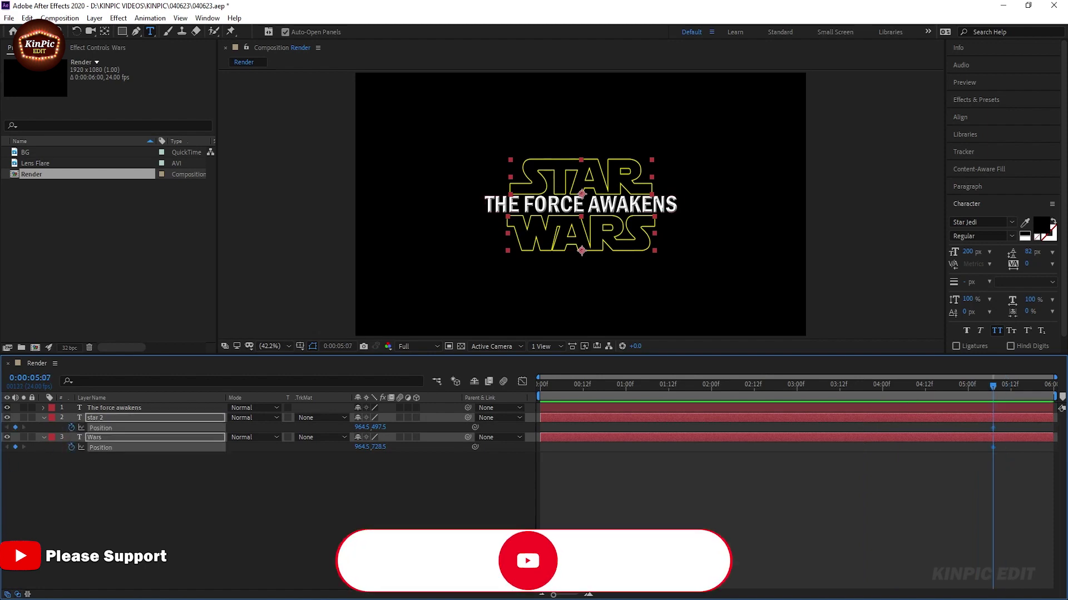
At 0:00:03:17, raise the WARS text by keyframing the Wars layer's Y position at 682.5
drag(993, 384, 859, 398)
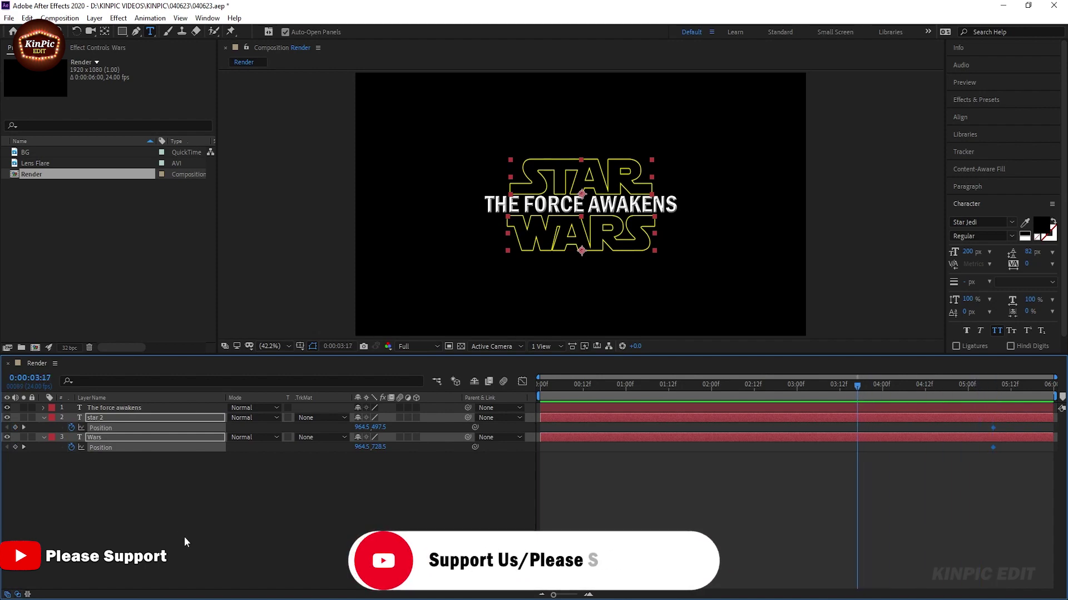
click(241, 453)
click(166, 438)
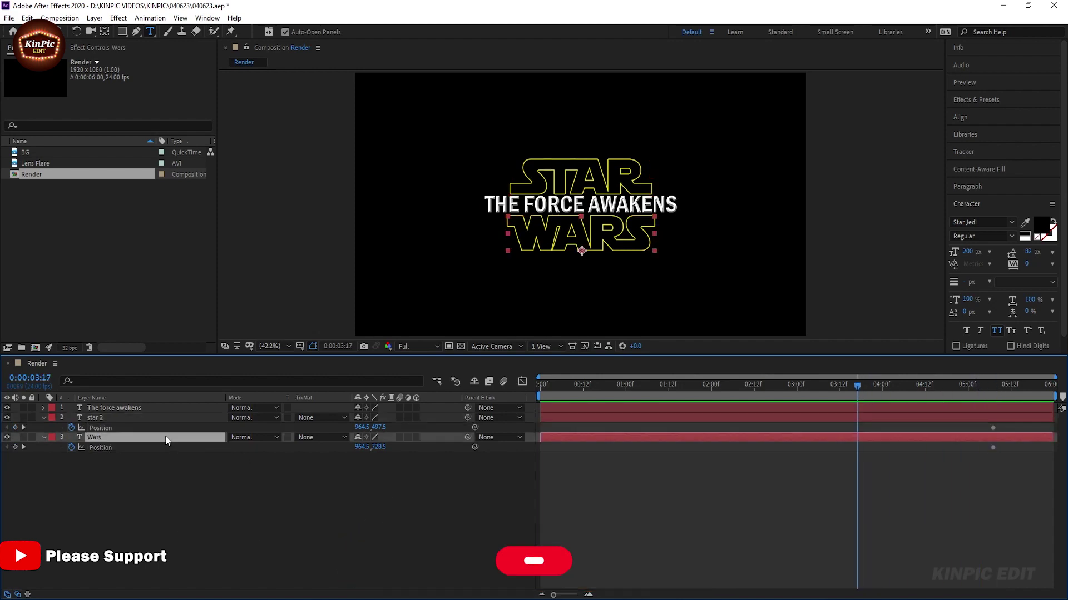
drag(378, 447, 335, 460)
Lower the STAR text at 0:00:03:17 by keyframing the star 2 layer's Y position at 531.5, and collapse both layers
click(117, 420)
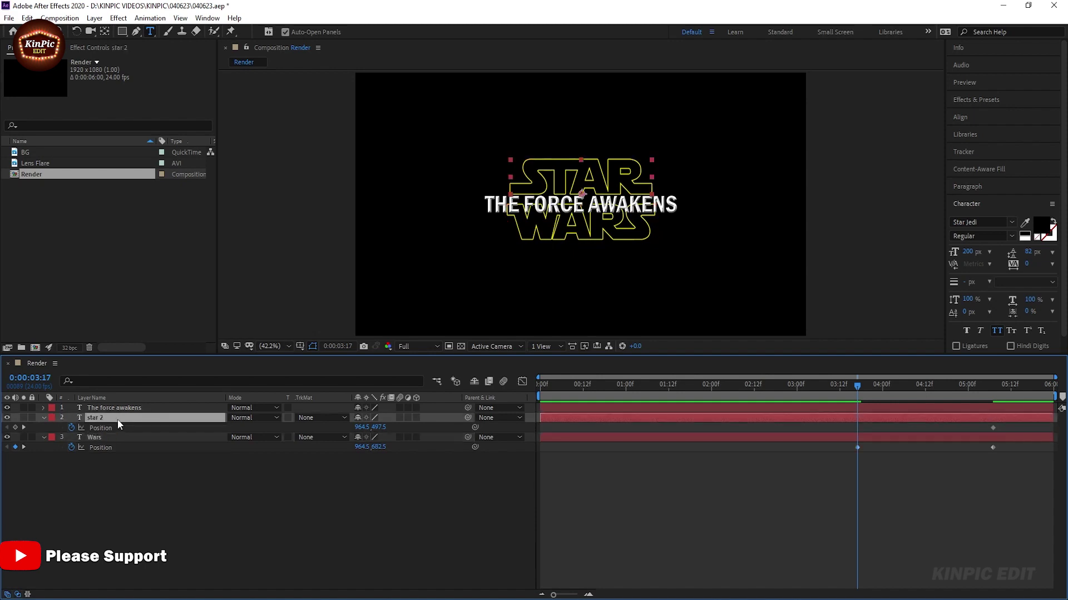
drag(376, 427, 398, 424)
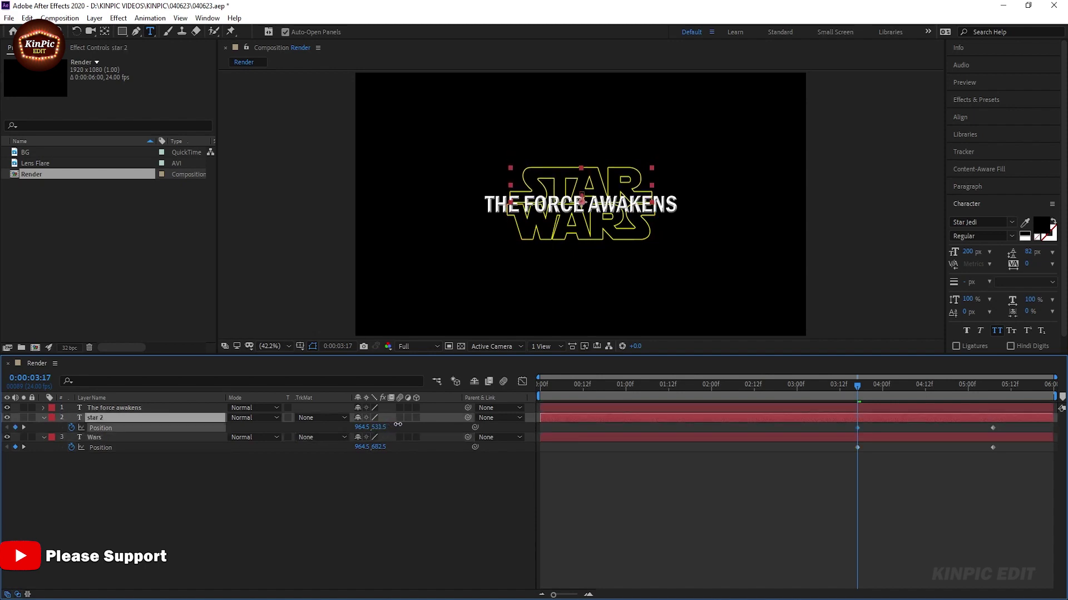
click(43, 418)
click(43, 426)
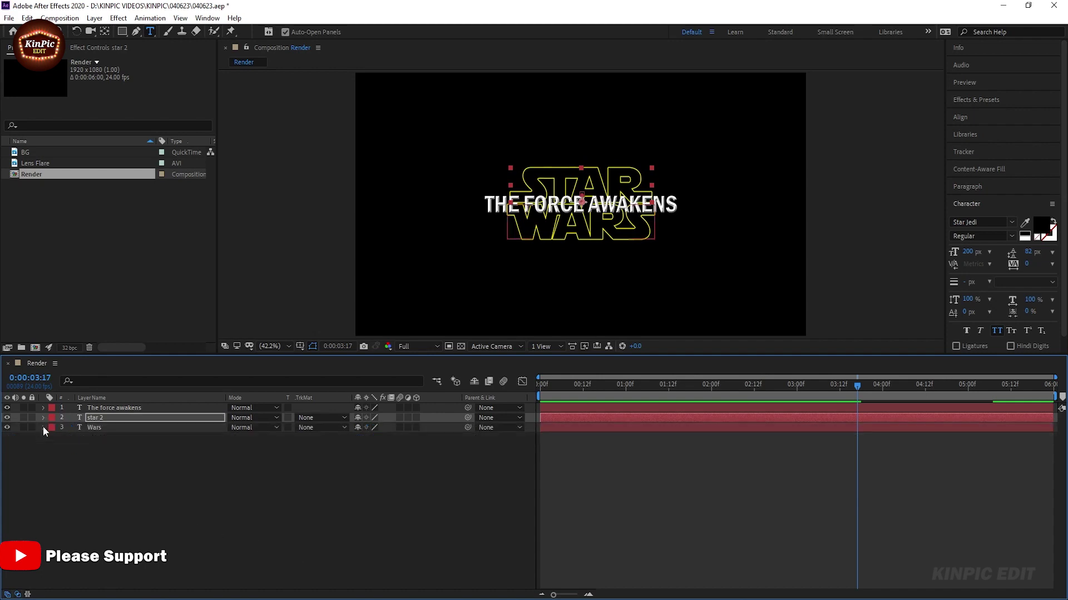
Search the effects and presets for "3d" and apply the 3D Basic Rotate Y Cascade preset to The force awakens layer
click(125, 409)
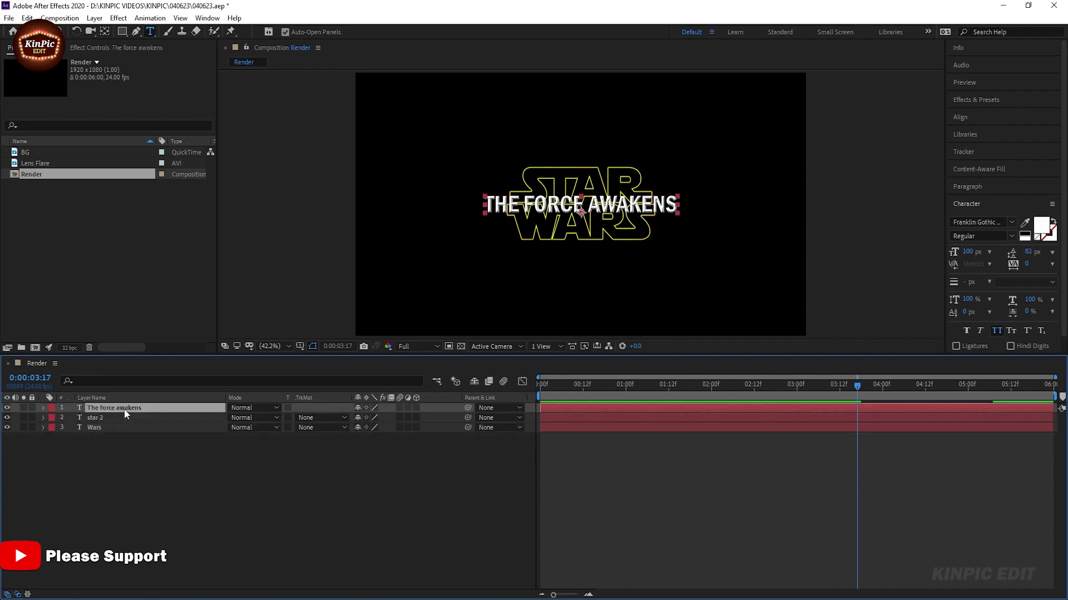
click(978, 102)
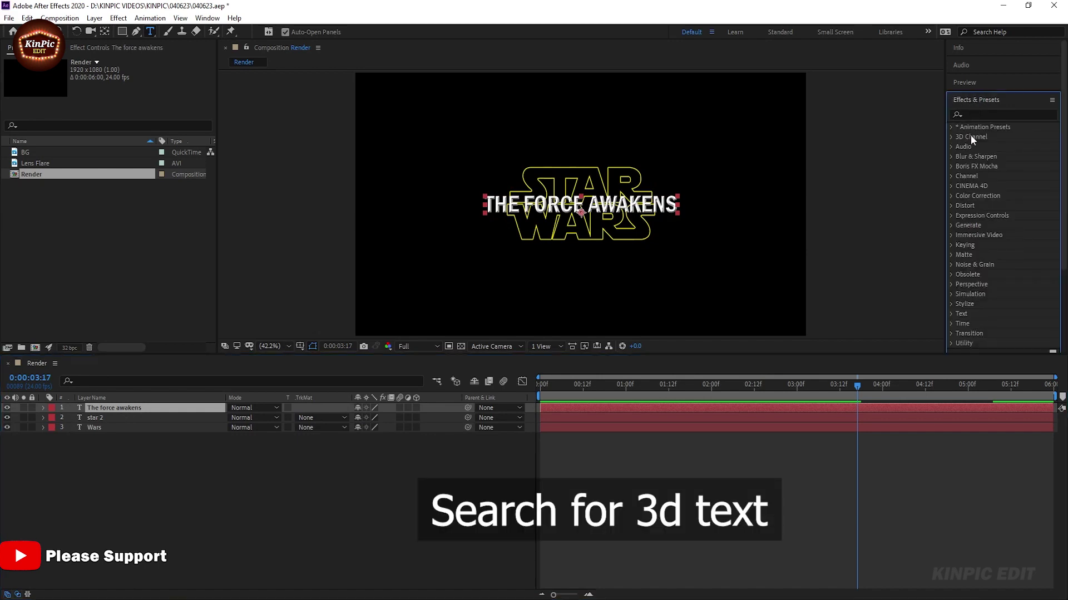
click(976, 114)
text(3d)
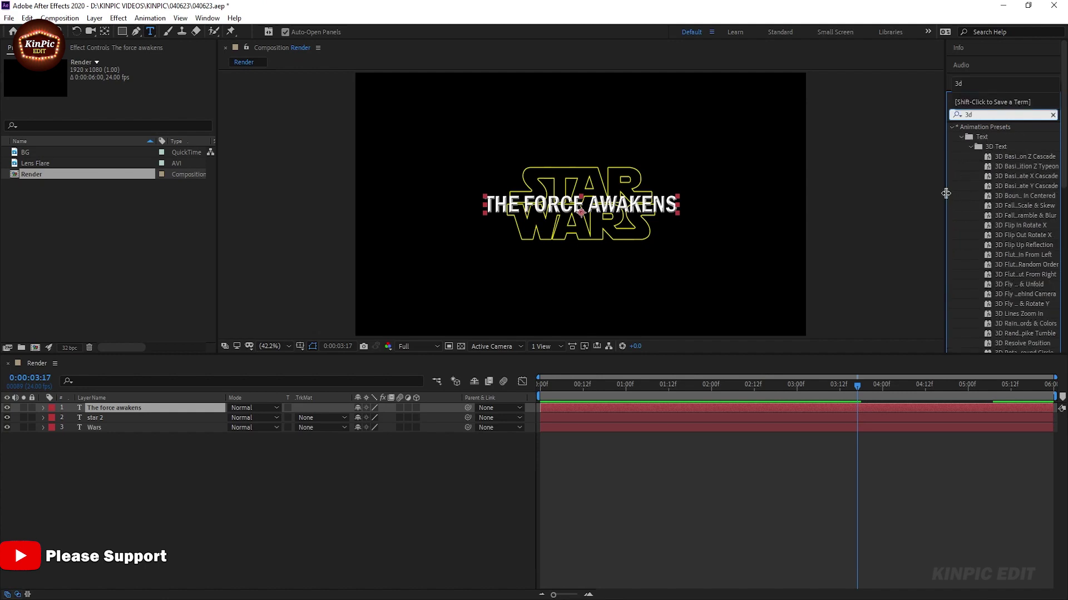
drag(946, 194, 861, 195)
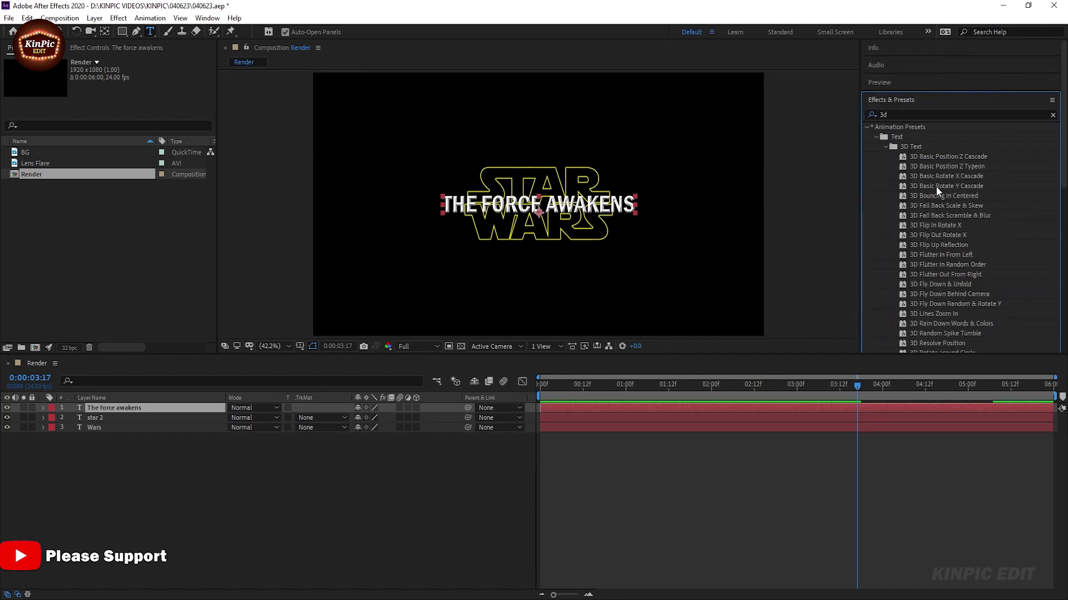
drag(903, 190, 111, 409)
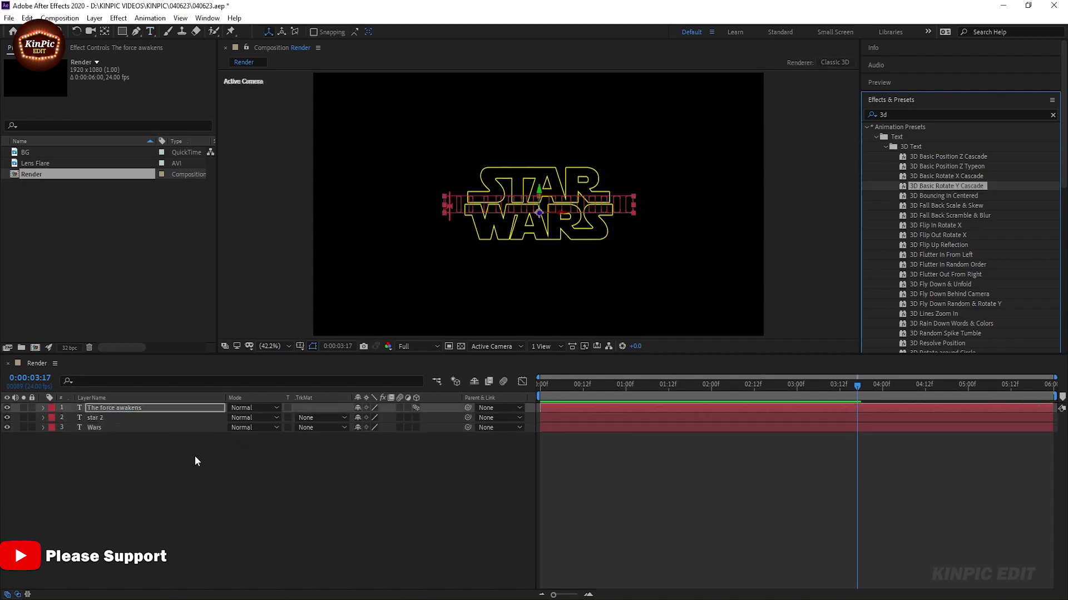
Reveal the keyframes of all three text layers in the timeline and deselect the layers
drag(112, 451, 152, 409)
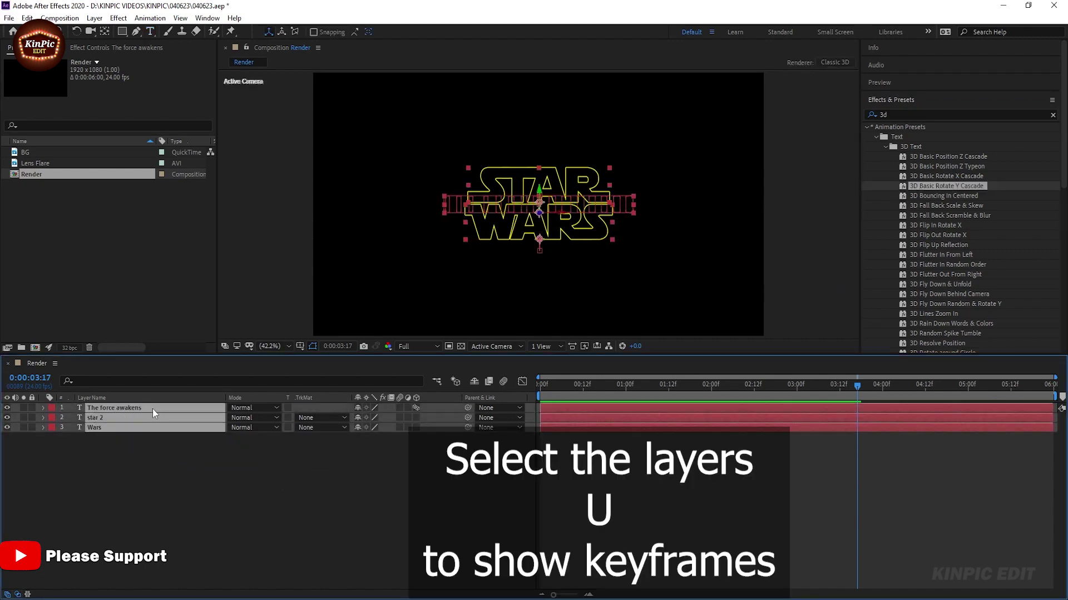
key(u)
click(236, 535)
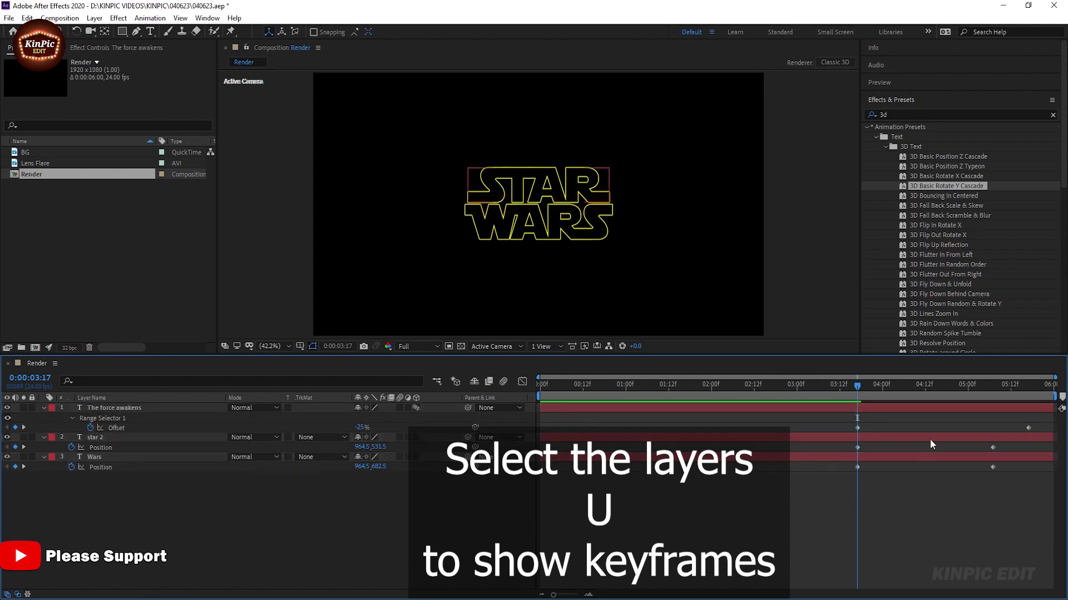
Retime the STAR and WARS position keyframes to about 0:00:03:00 and 0:00:04:04, and start the subtitle layer a few frames into the composition
drag(854, 385, 932, 412)
drag(822, 411, 975, 411)
key(ctrl+z)
key(ctrl+z)
key(ctrl+z)
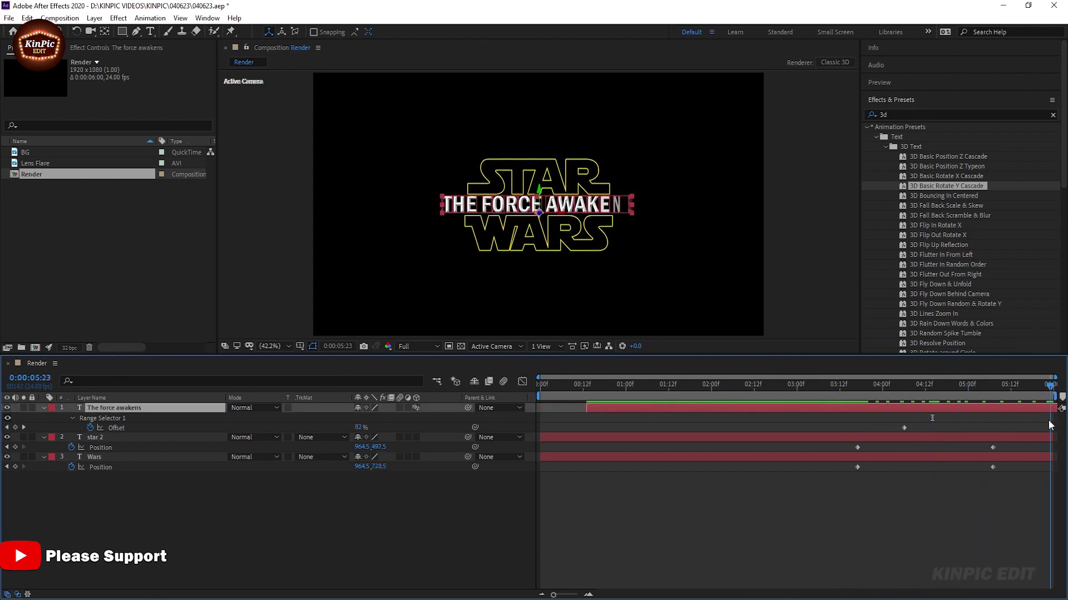
click(722, 384)
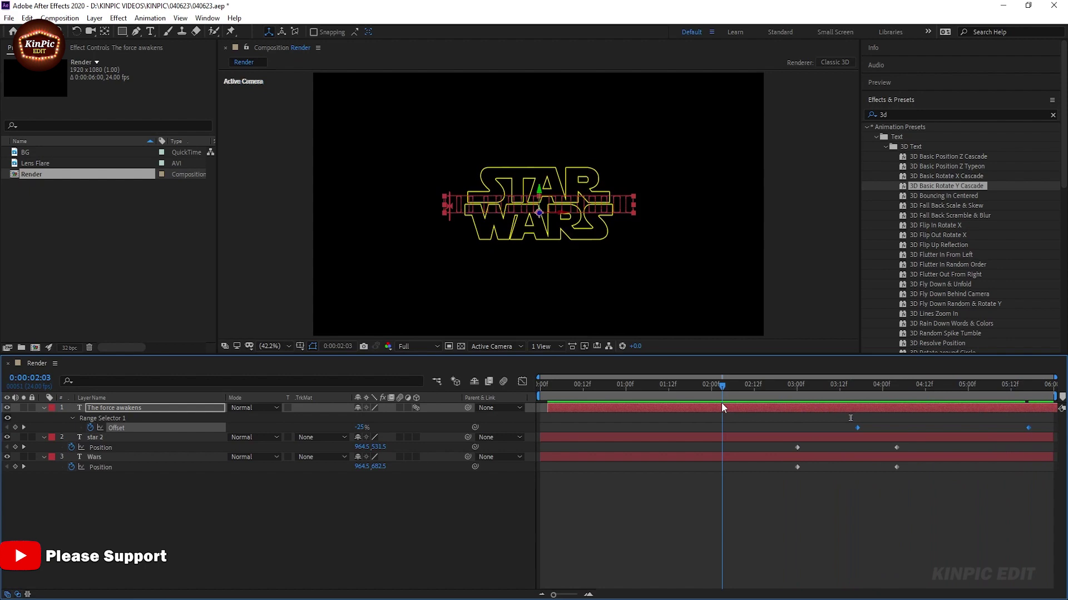
click(45, 409)
click(45, 419)
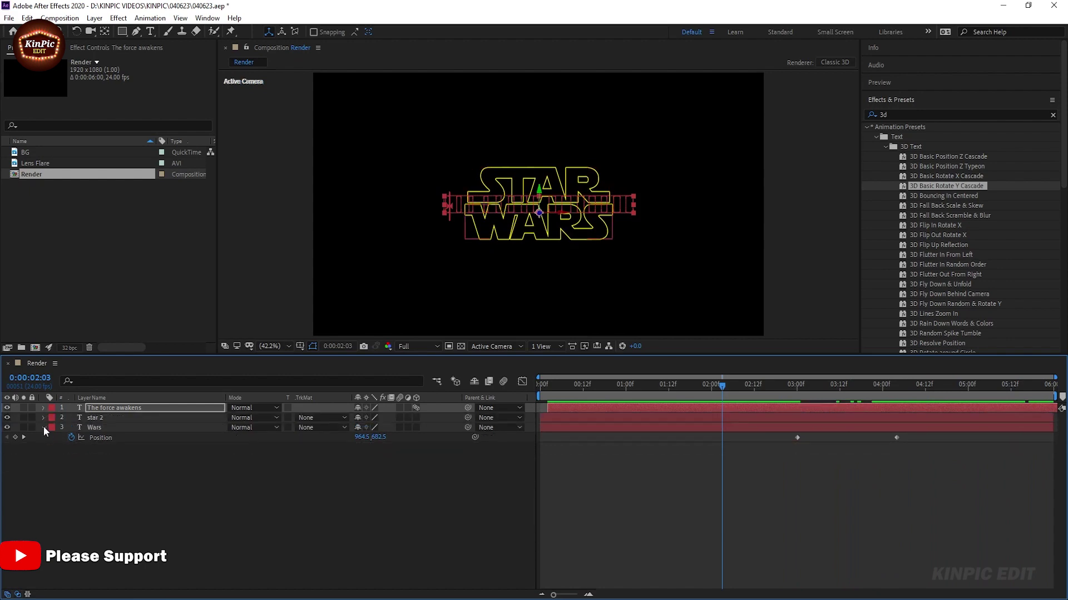
click(44, 428)
click(186, 462)
Pre-compose the three text layers into a new composition named Text
drag(88, 457, 139, 407)
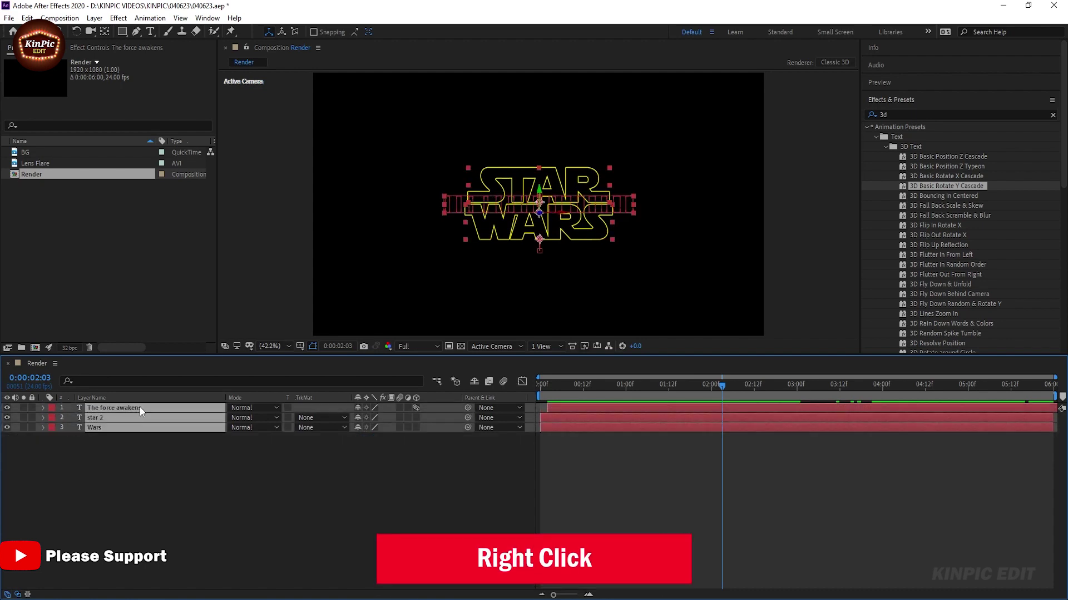
right_click(139, 407)
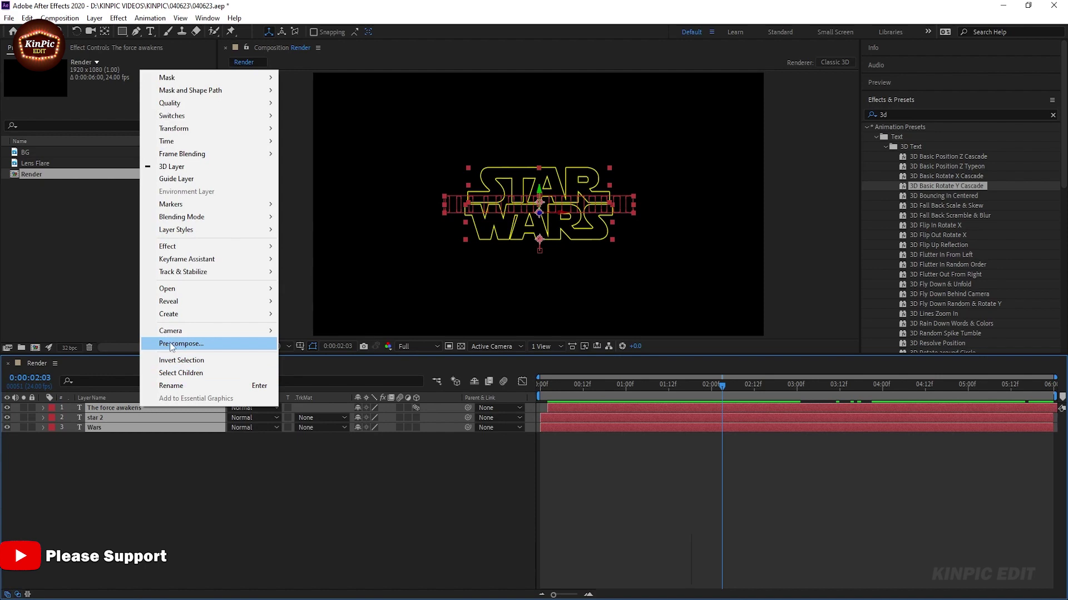
click(219, 343)
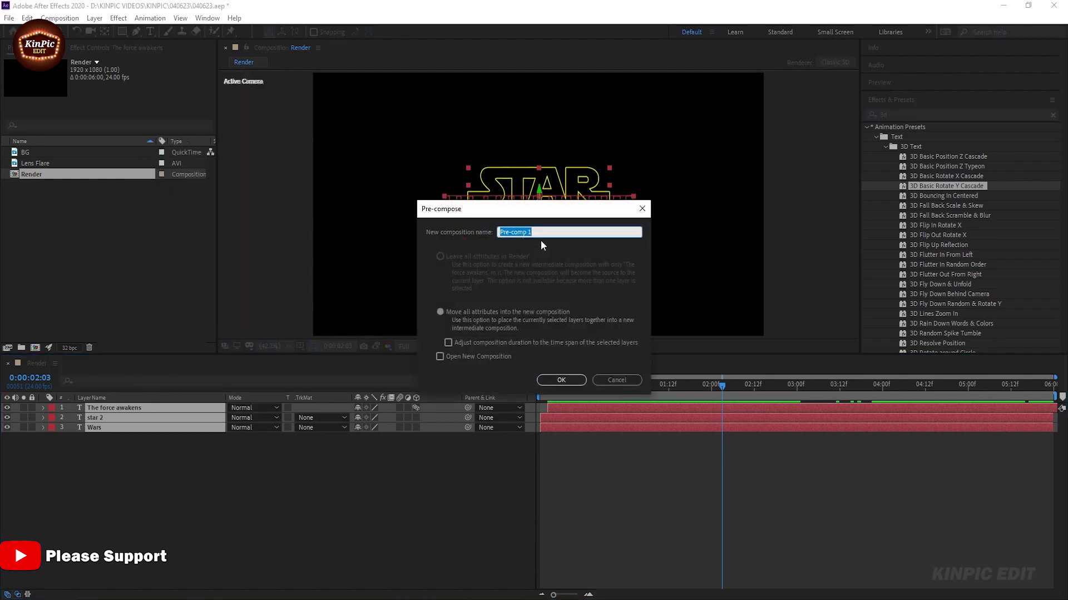
text(Tg)
click(562, 380)
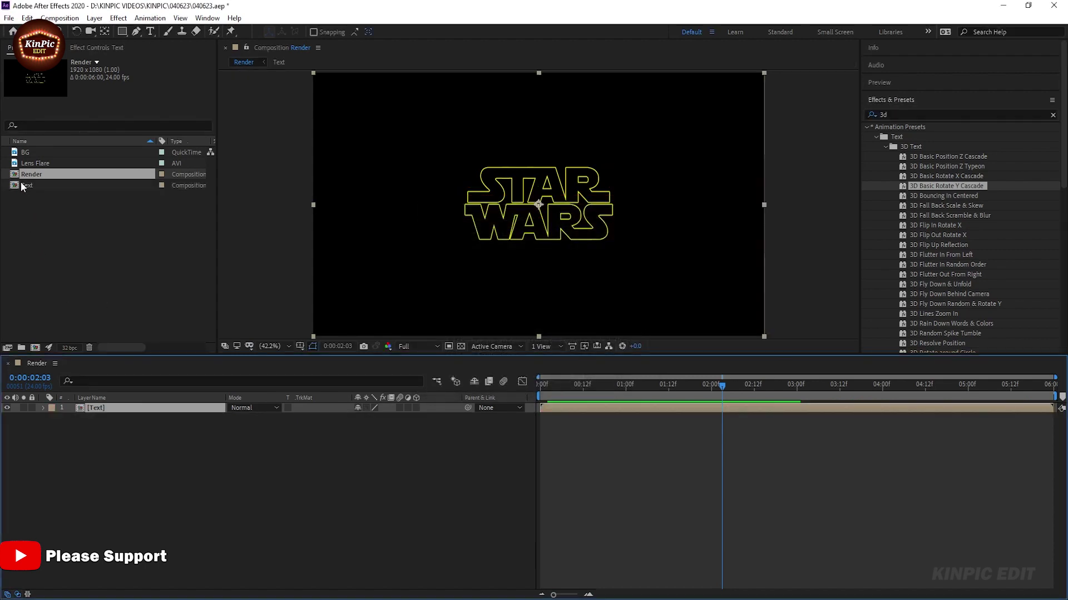
Place the BG starfield footage beneath the Text layer and fit it to the composition
drag(17, 156, 74, 442)
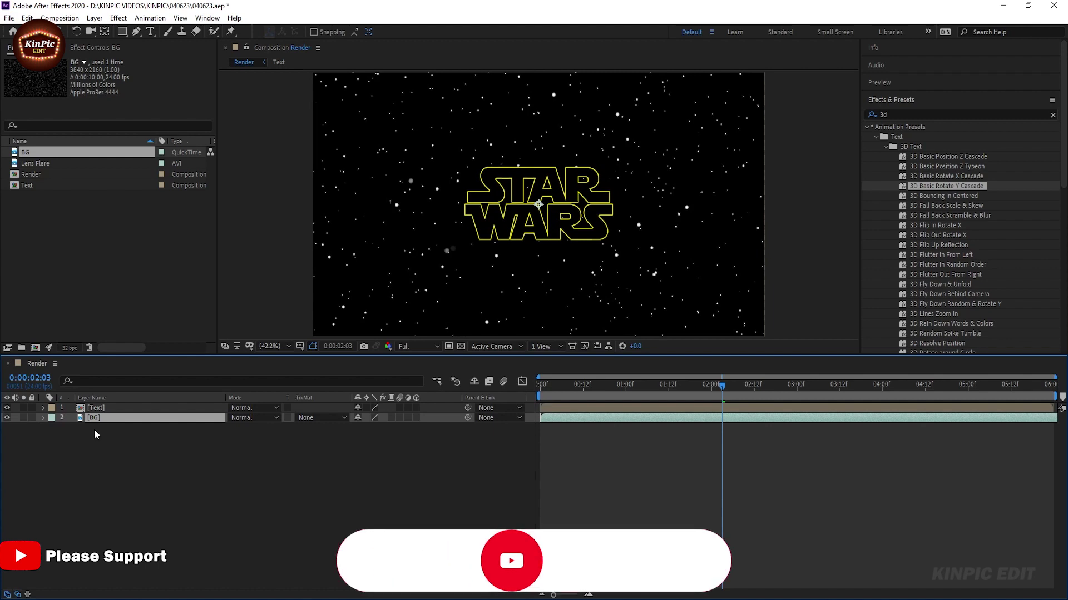
right_click(121, 420)
mouse_move(183, 140)
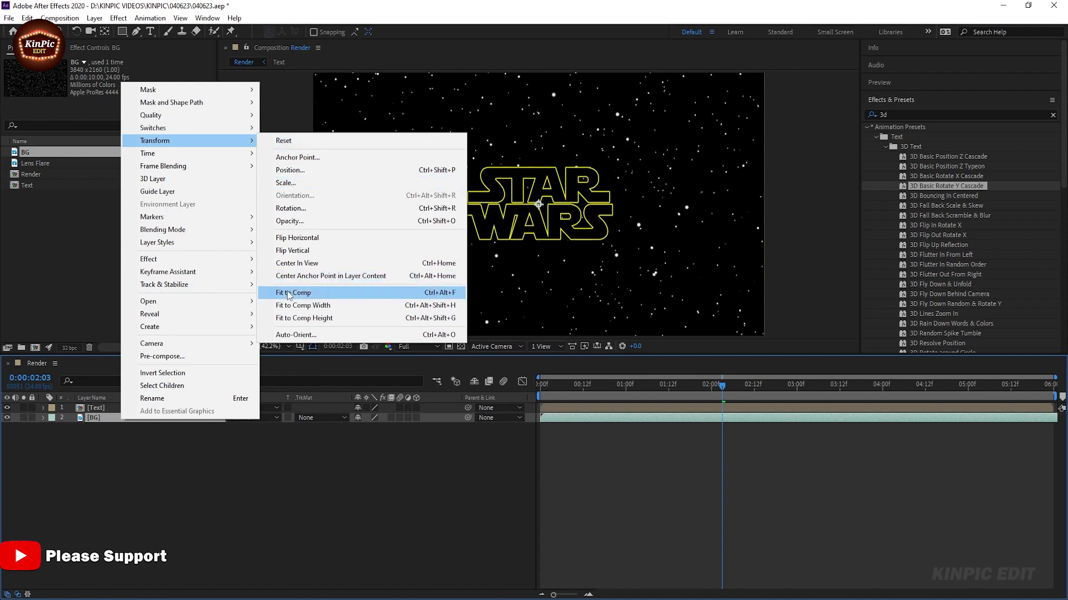
click(353, 294)
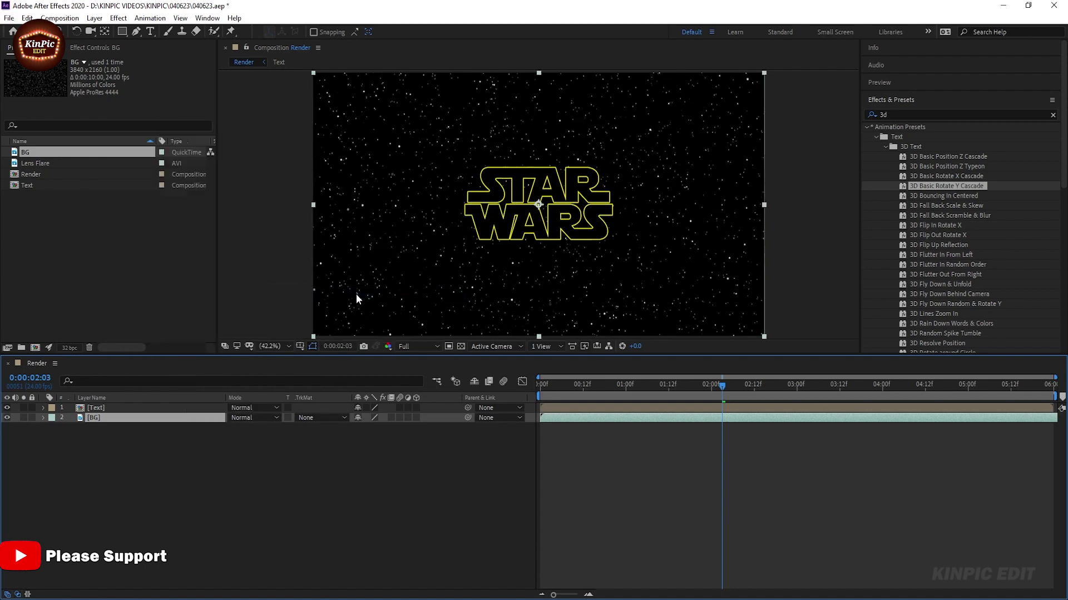
Add a new adjustment layer above the Text and BG layers and rename it Sharp
click(219, 456)
right_click(221, 457)
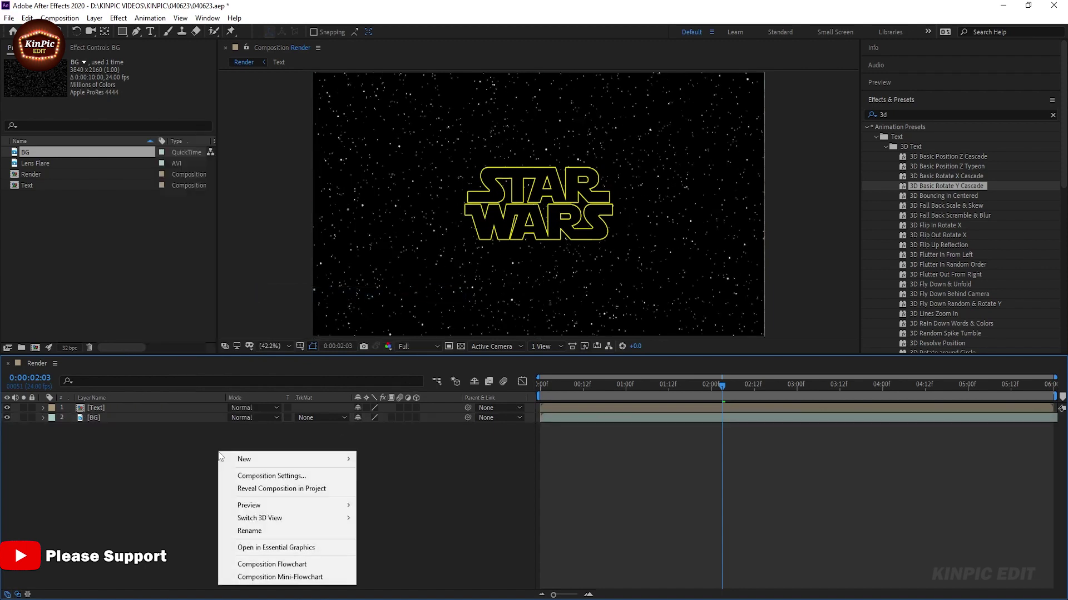
mouse_move(273, 460)
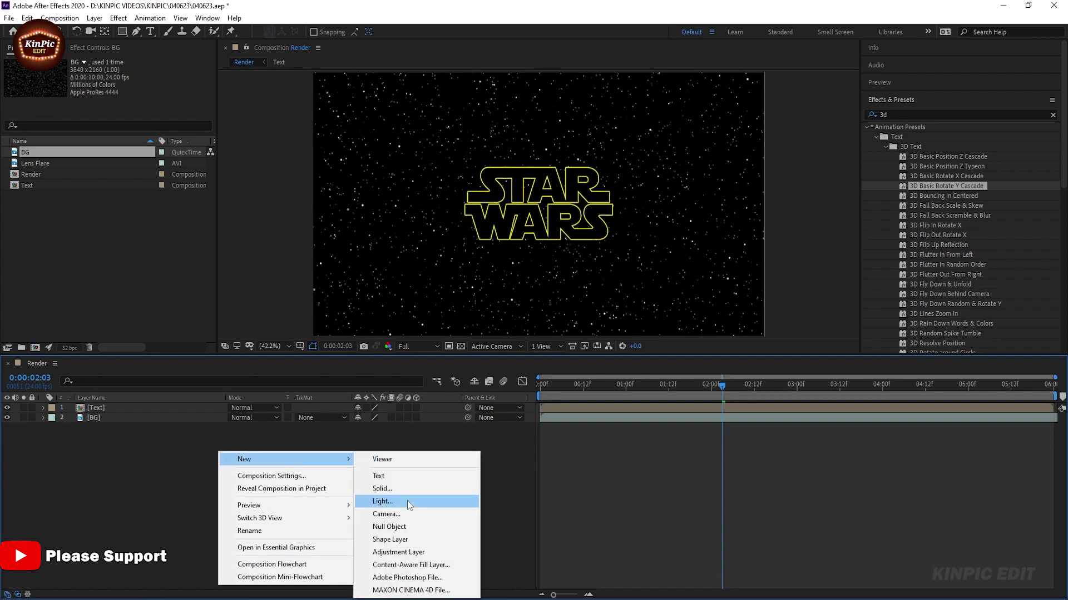
click(447, 555)
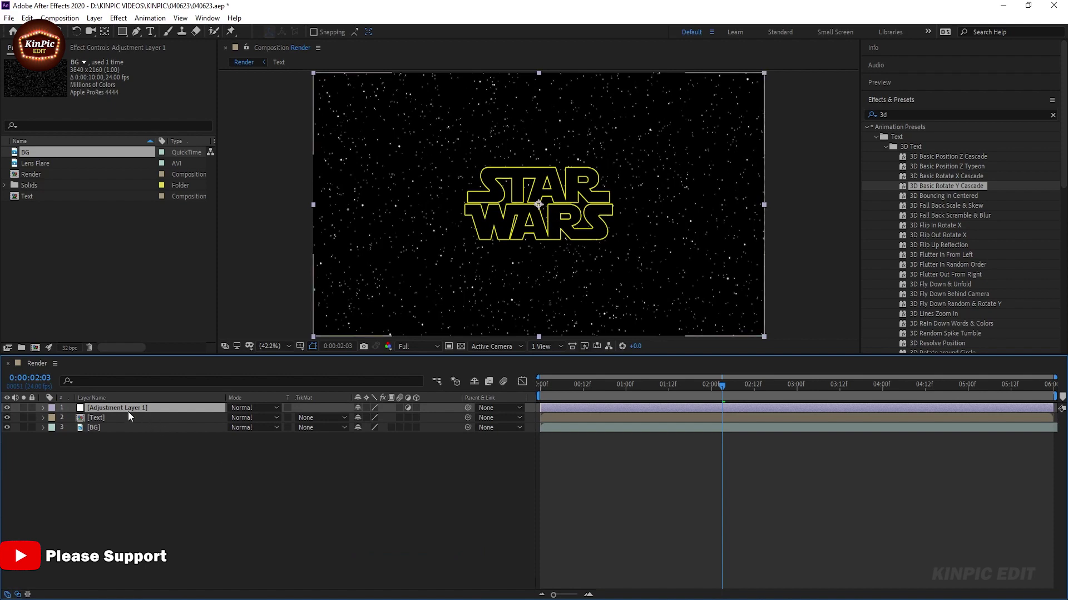
key(Return)
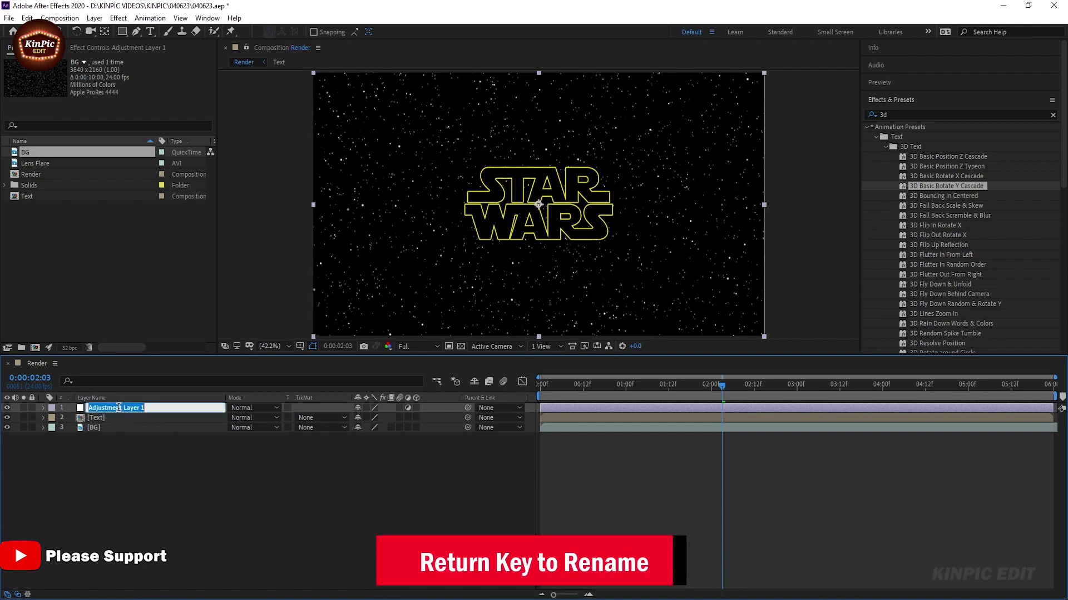
text(Sha)
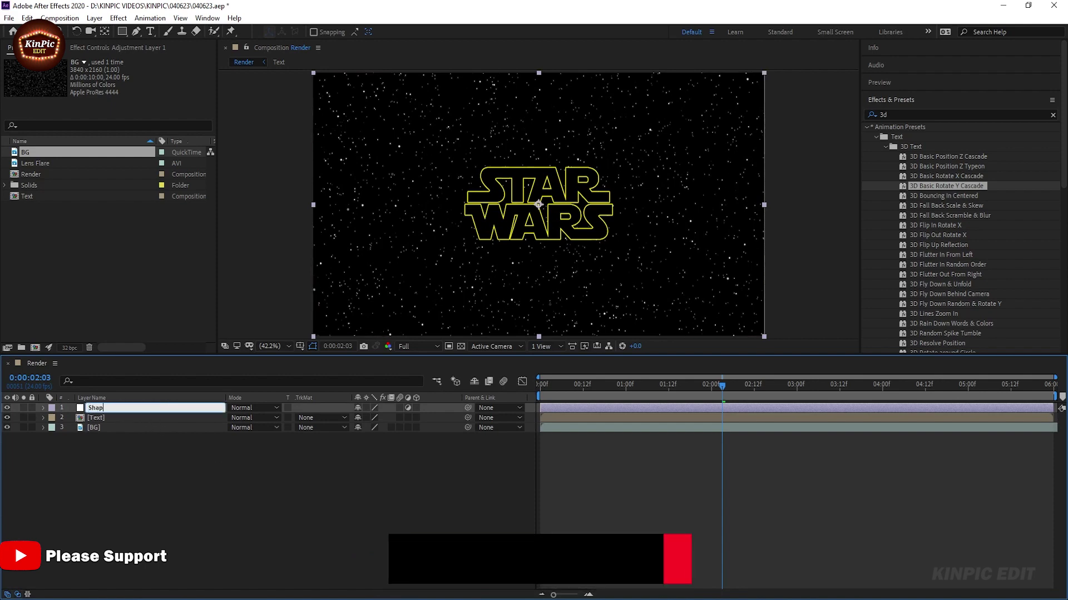
text(rp)
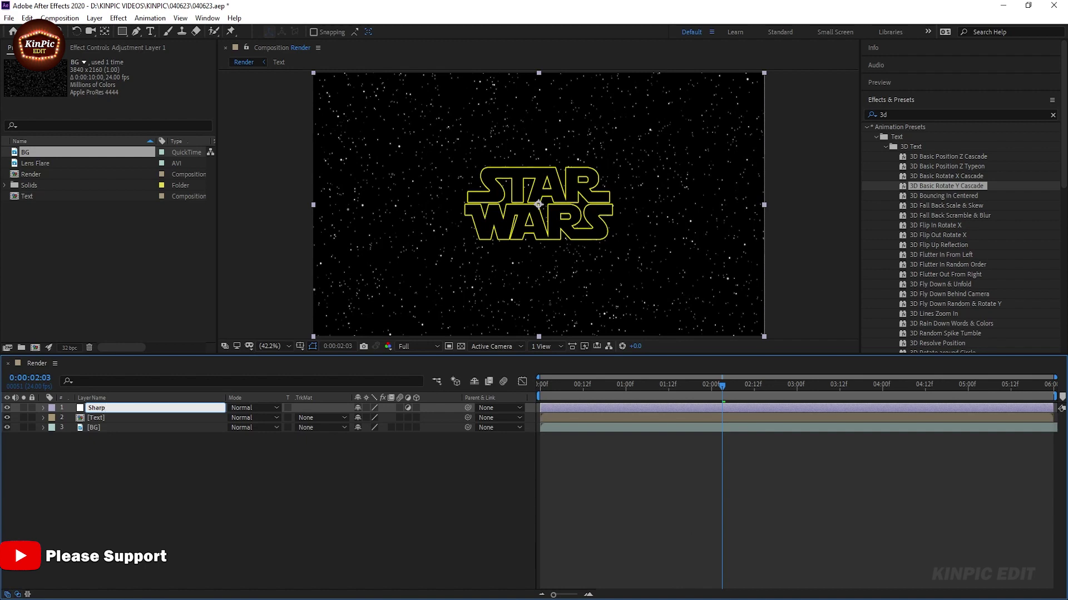
key(Return)
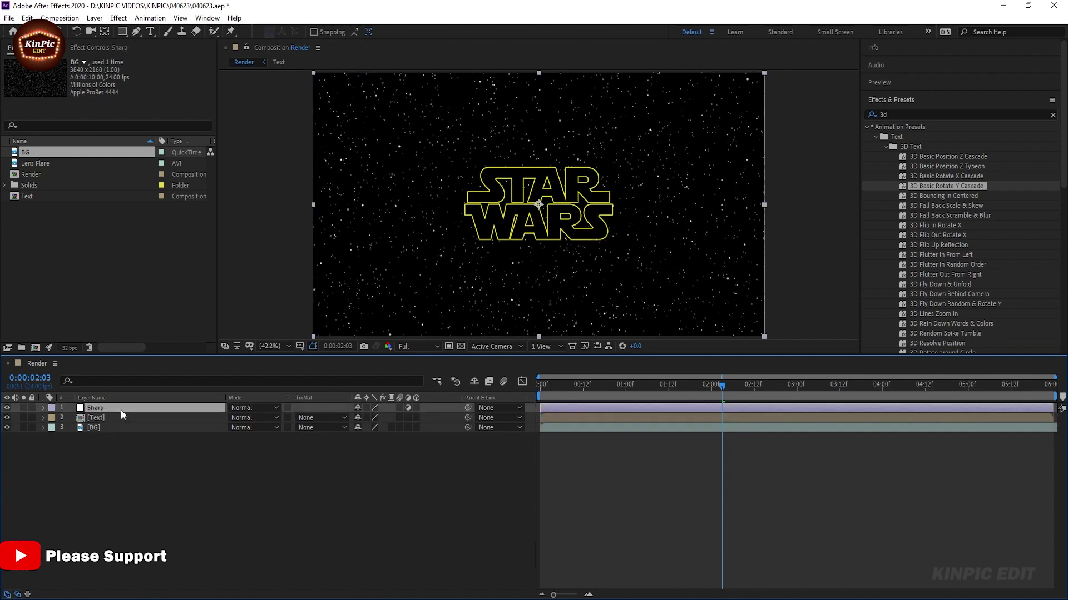
Apply the Sharpen effect to the Sharp adjustment layer, set Sharpen Amount to 40, and toggle the effect to compare
click(907, 115)
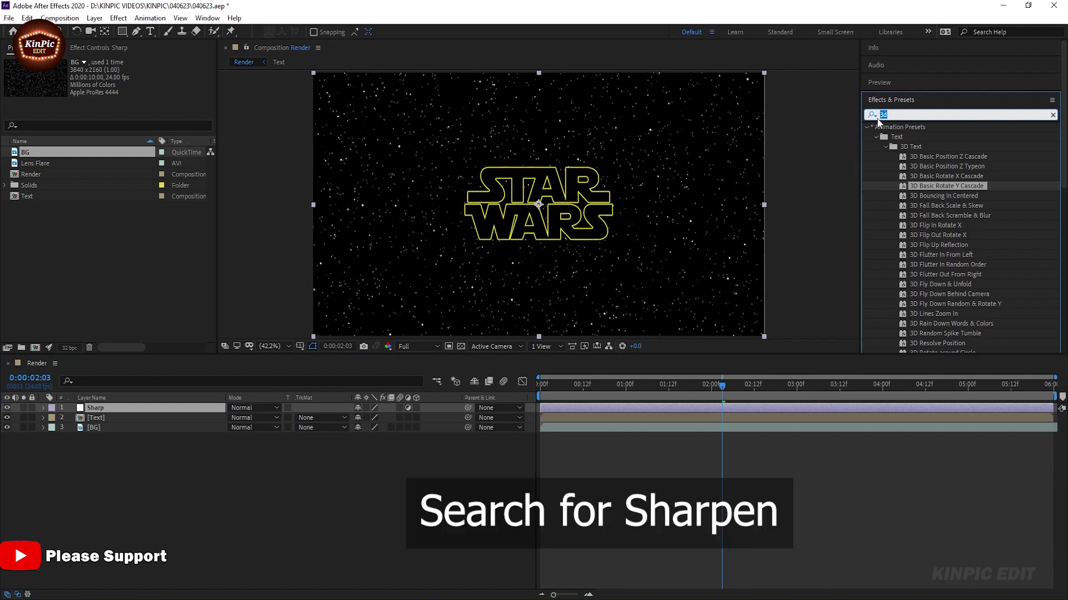
text(sharp)
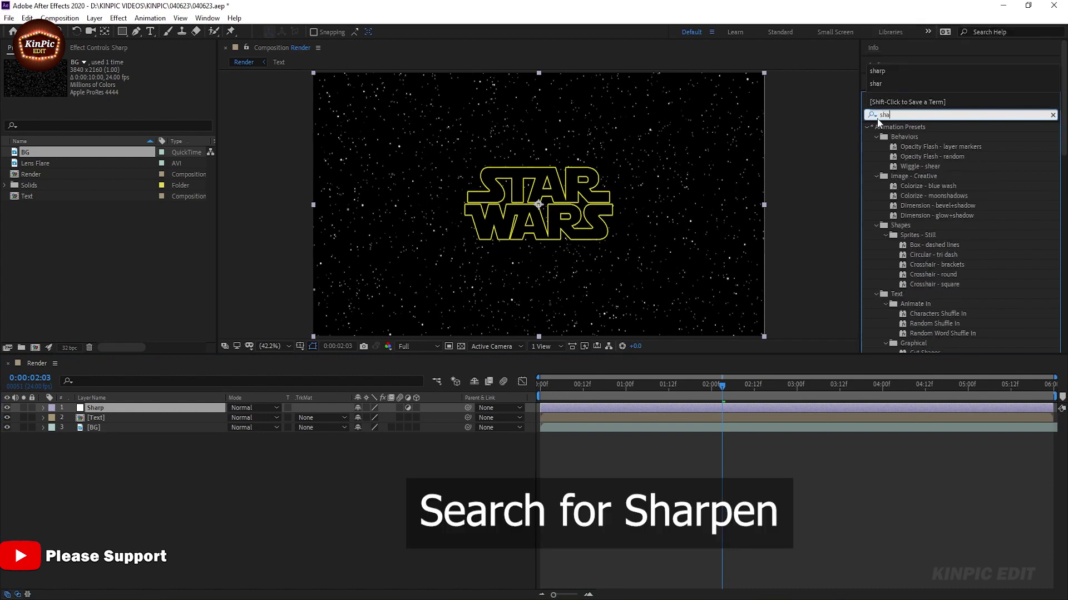
drag(878, 138, 91, 409)
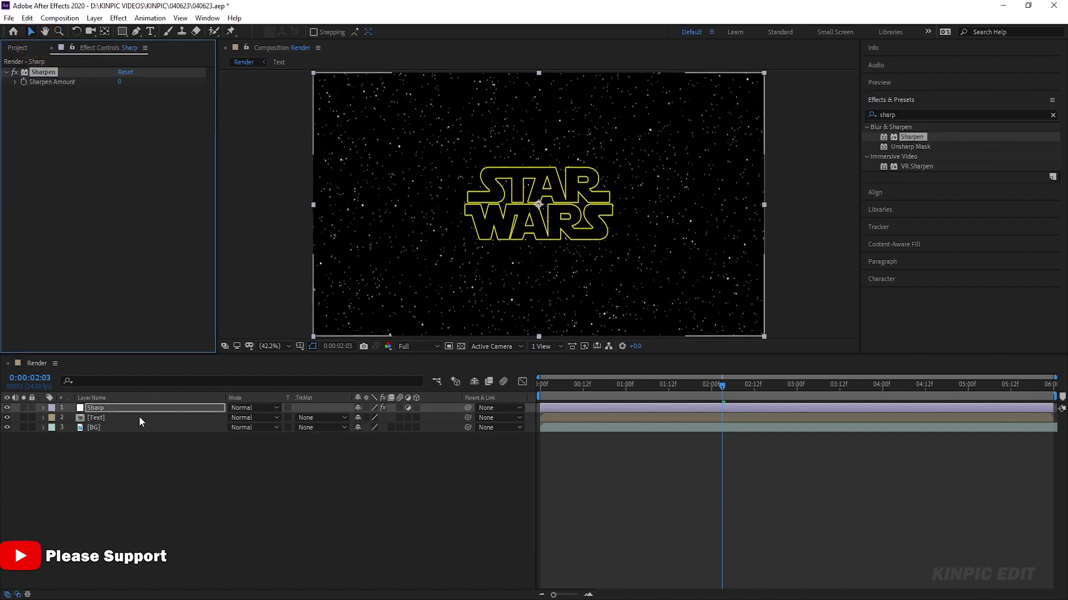
click(114, 410)
click(120, 82)
key(Return)
click(15, 73)
click(15, 73)
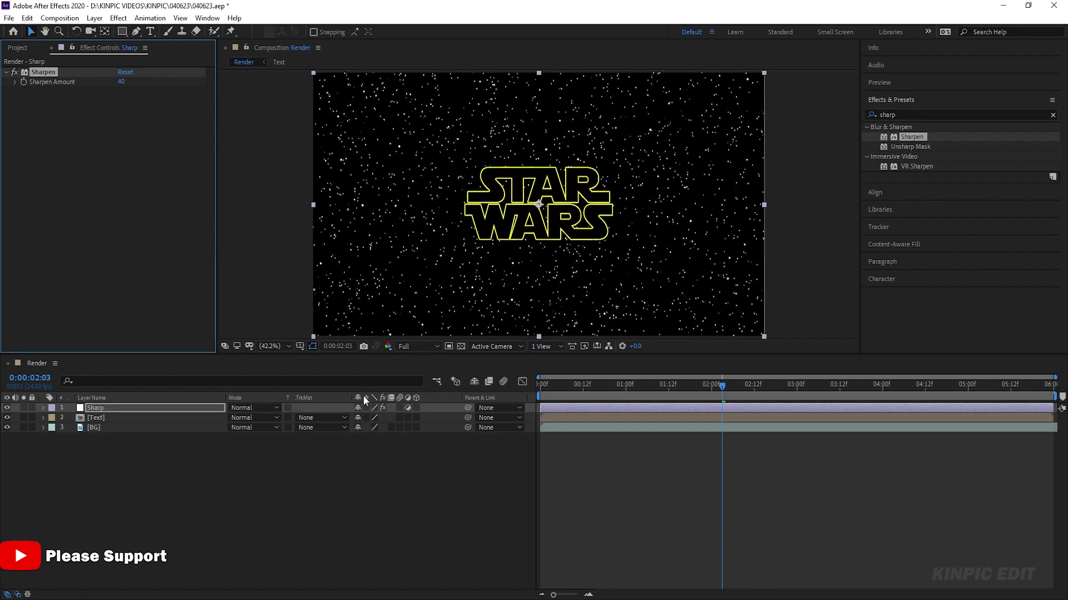
Add a two-node camera with the 50mm preset to the Render composition, with the playhead at 0:00:00:00
click(715, 385)
key(Home)
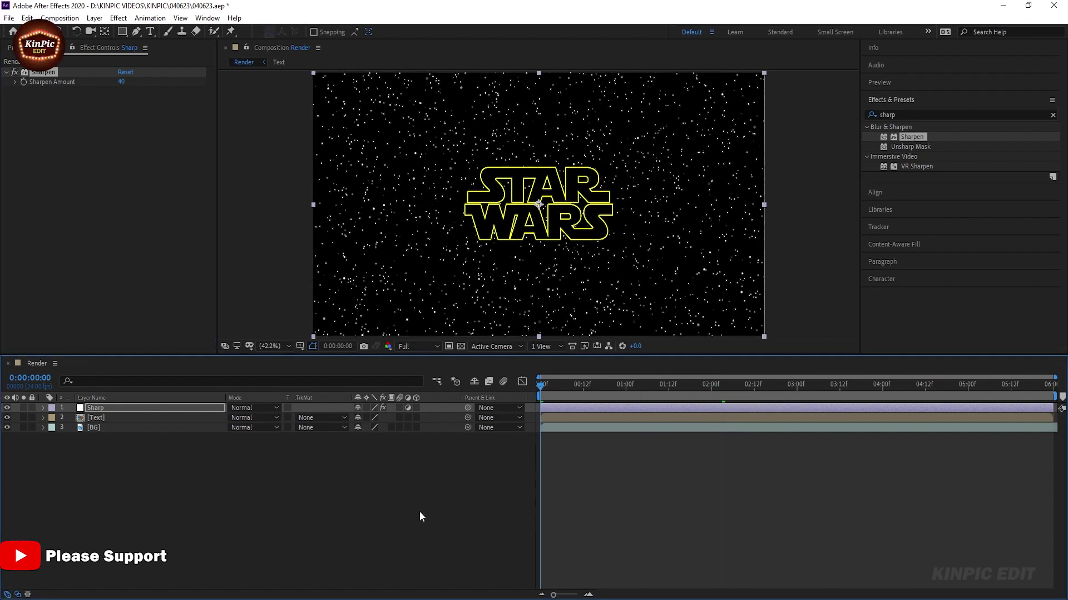
right_click(138, 465)
mouse_move(217, 473)
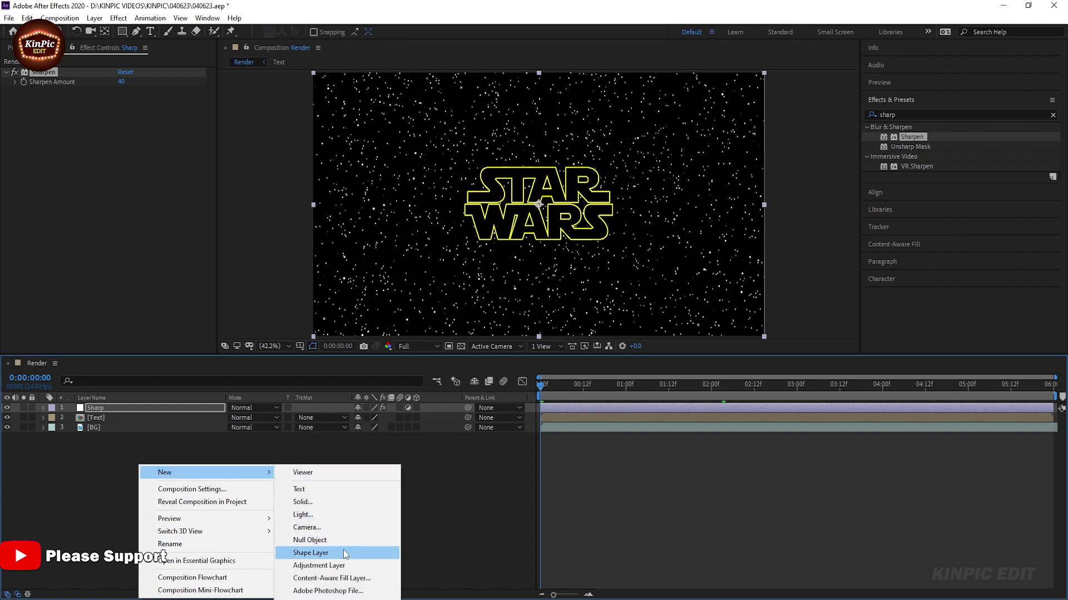
click(347, 527)
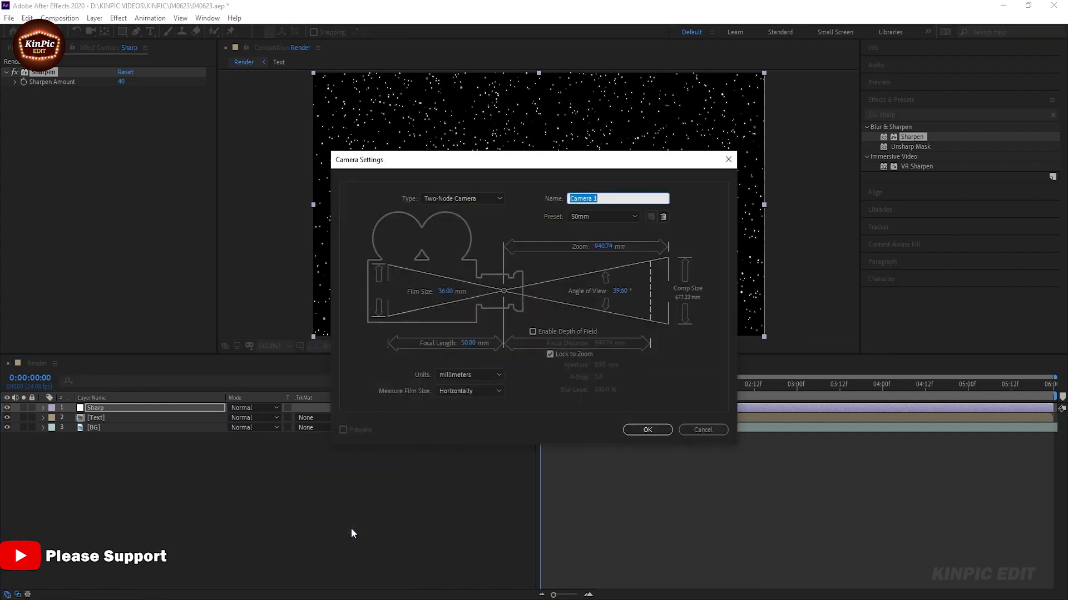
click(609, 215)
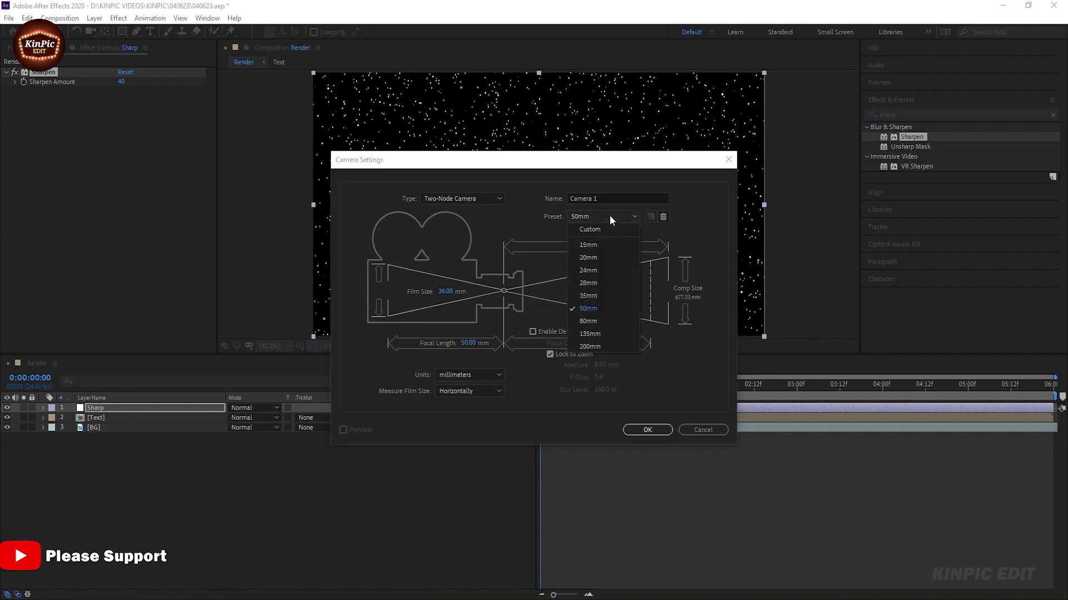
click(615, 310)
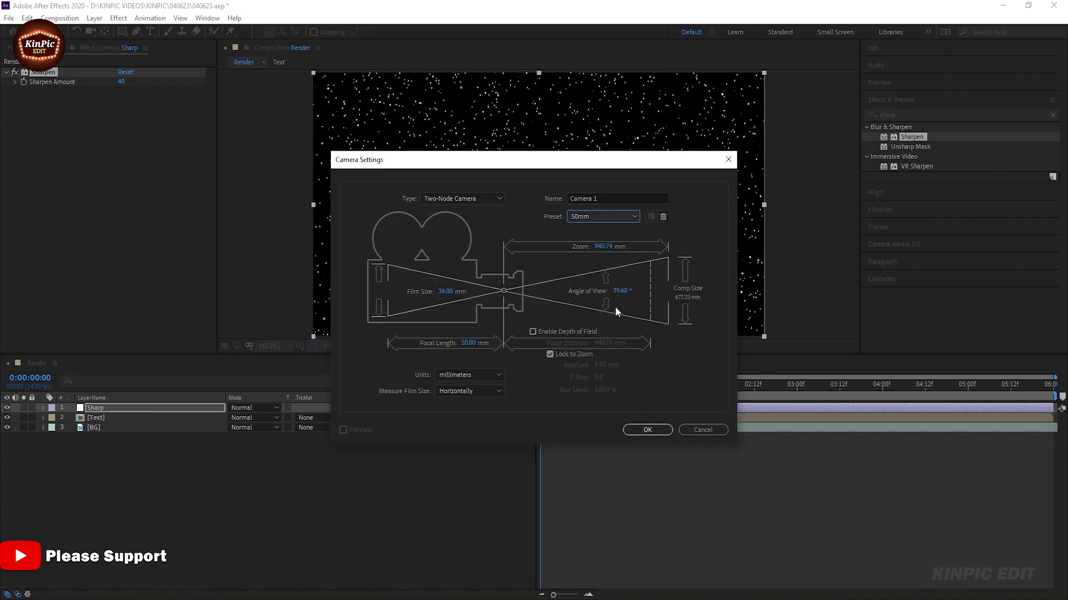
click(648, 430)
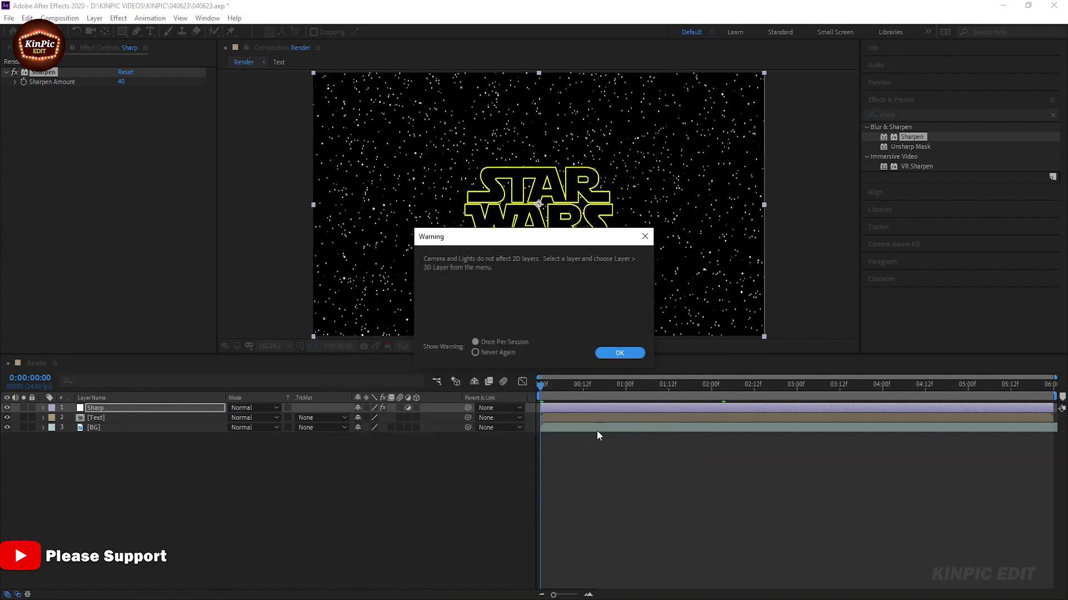
click(632, 356)
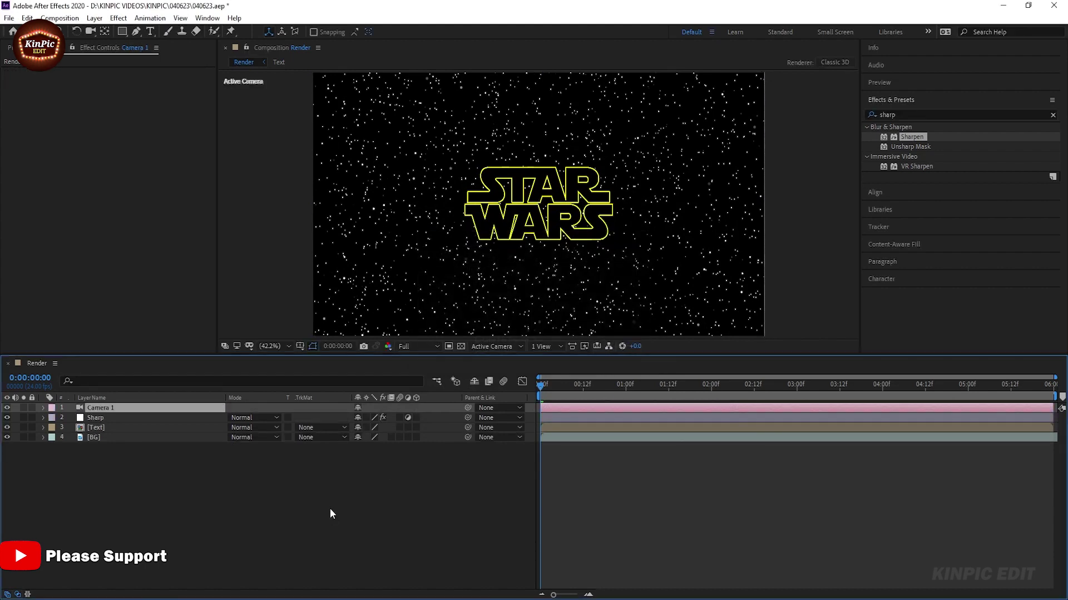
Make the Sharp, Text and BG layers 3D
click(416, 418)
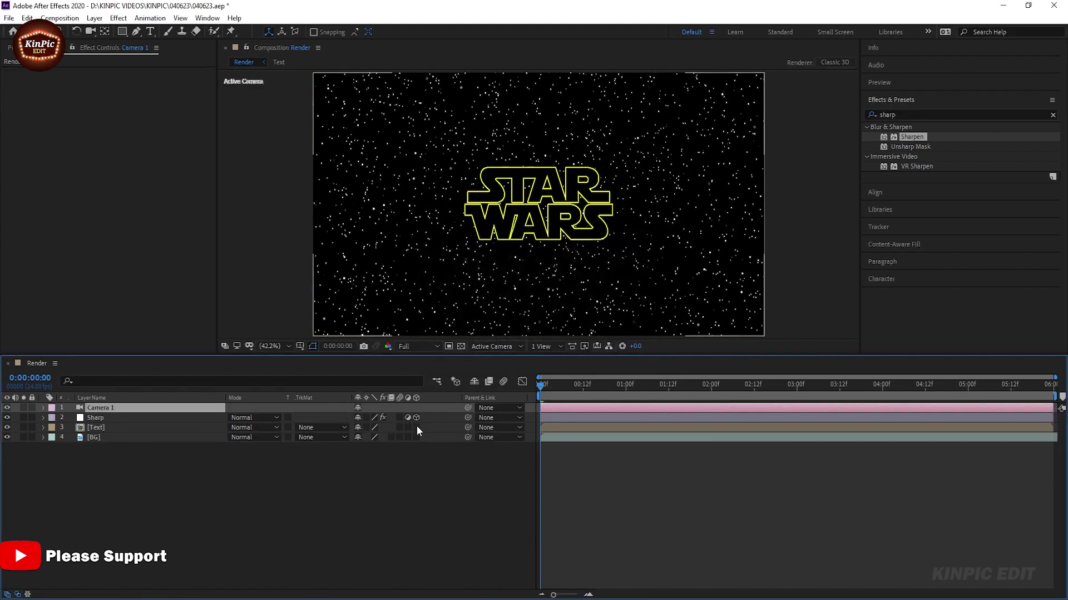
click(416, 426)
click(416, 437)
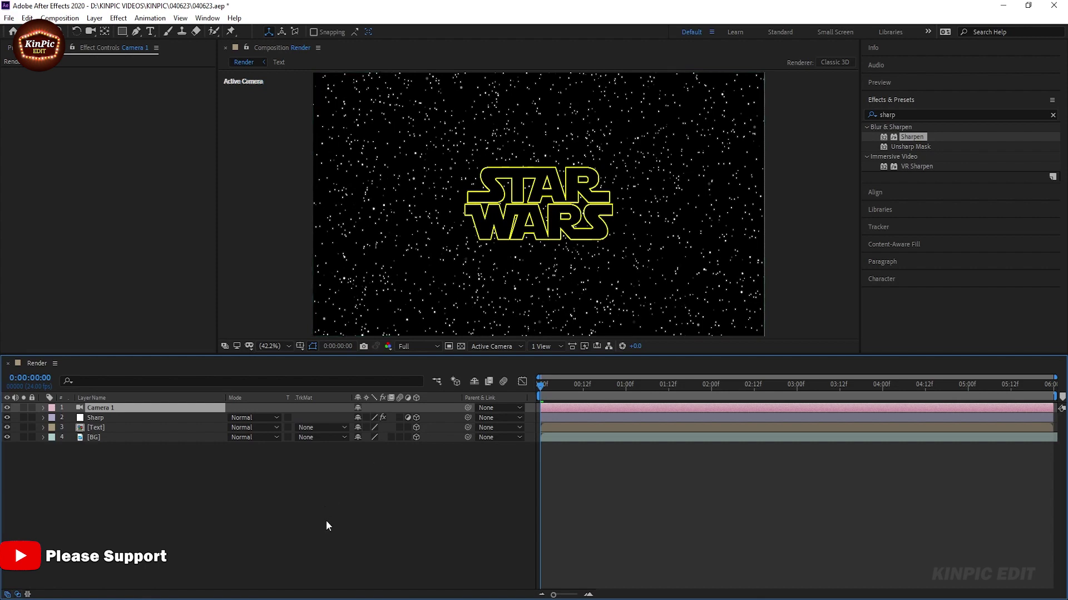
Push the BG layer back to a Z position of 2343 and scale it up to 97% to fill the frame
click(131, 437)
key(p)
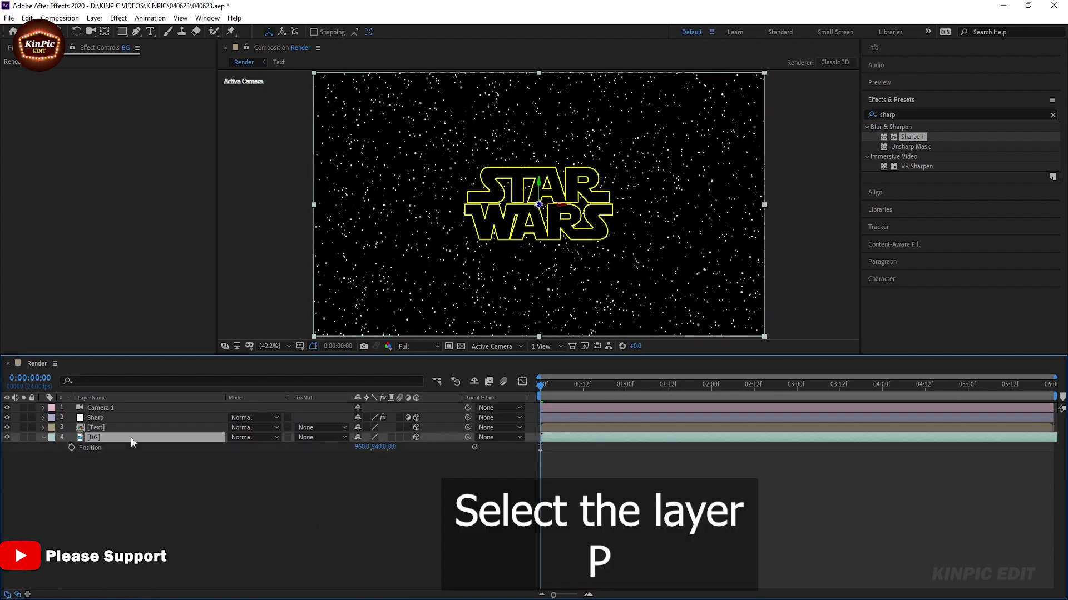
drag(395, 454, 1062, 459)
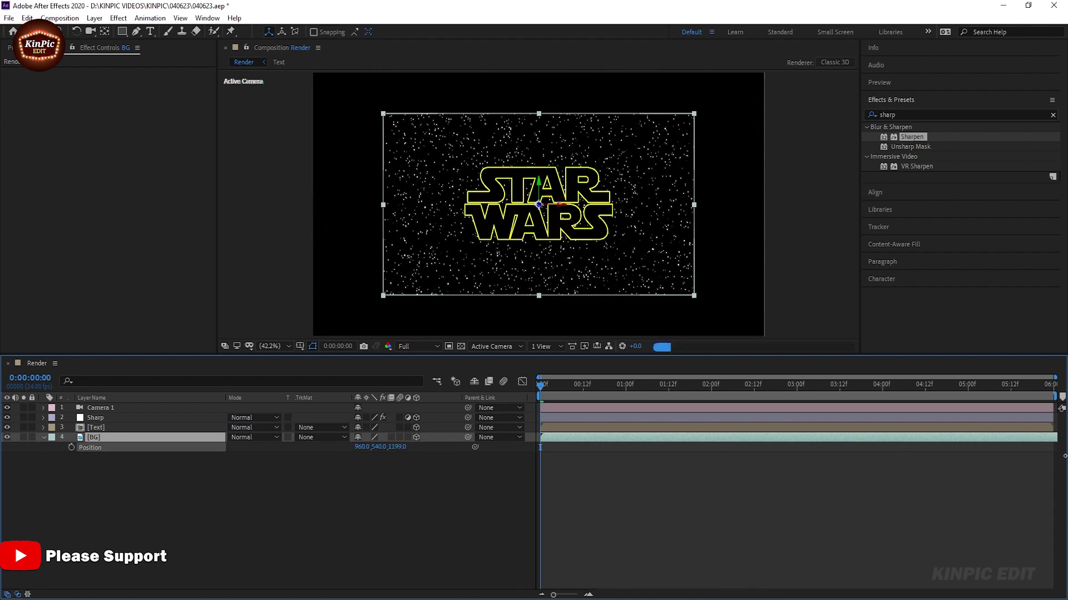
drag(398, 447, 1064, 487)
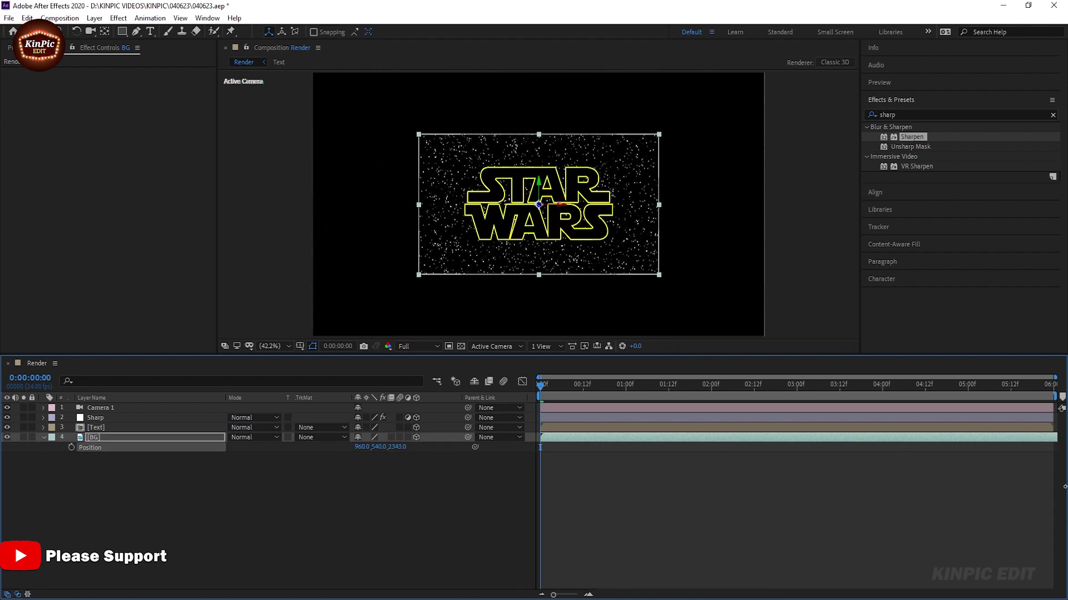
click(118, 439)
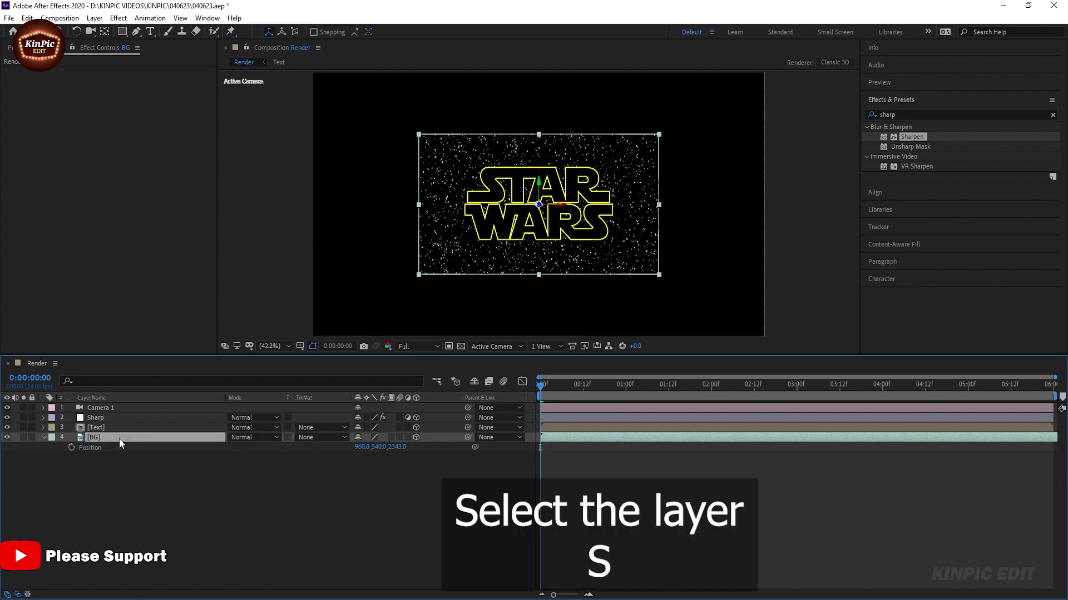
key(s)
drag(370, 448, 438, 468)
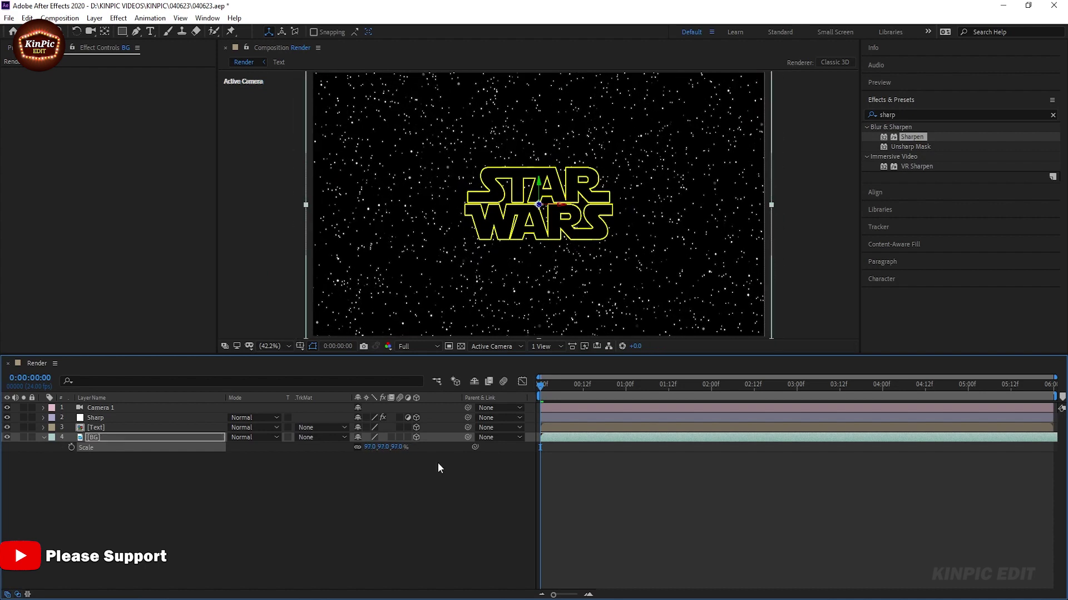
Keyframe the camera's current position at 0:00:05:23 and a Z position of about -609.7 at 0:00:00:00
click(133, 411)
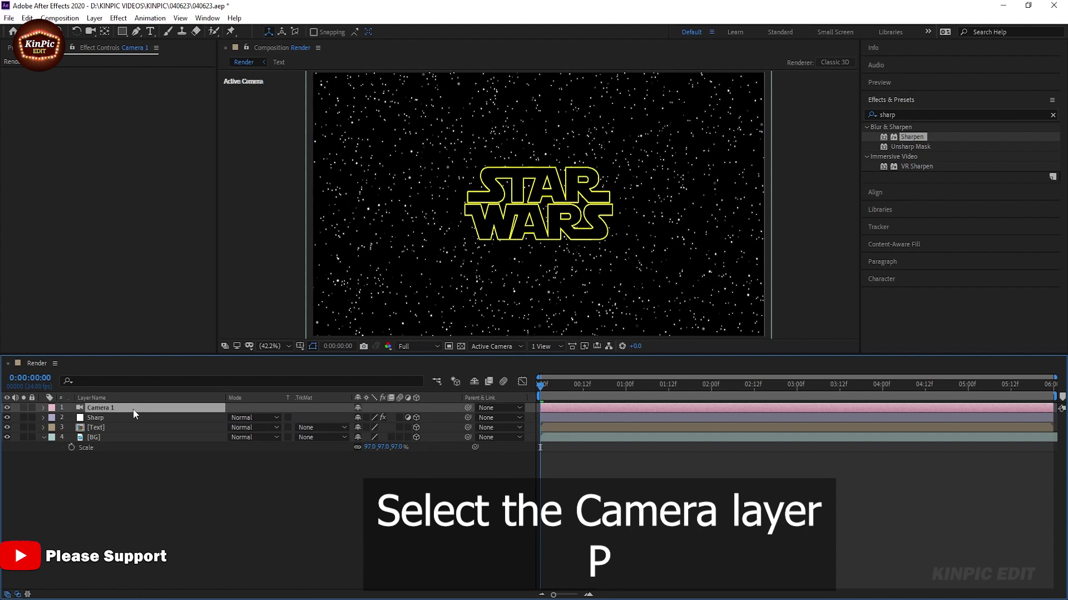
key(p)
drag(539, 387, 1050, 388)
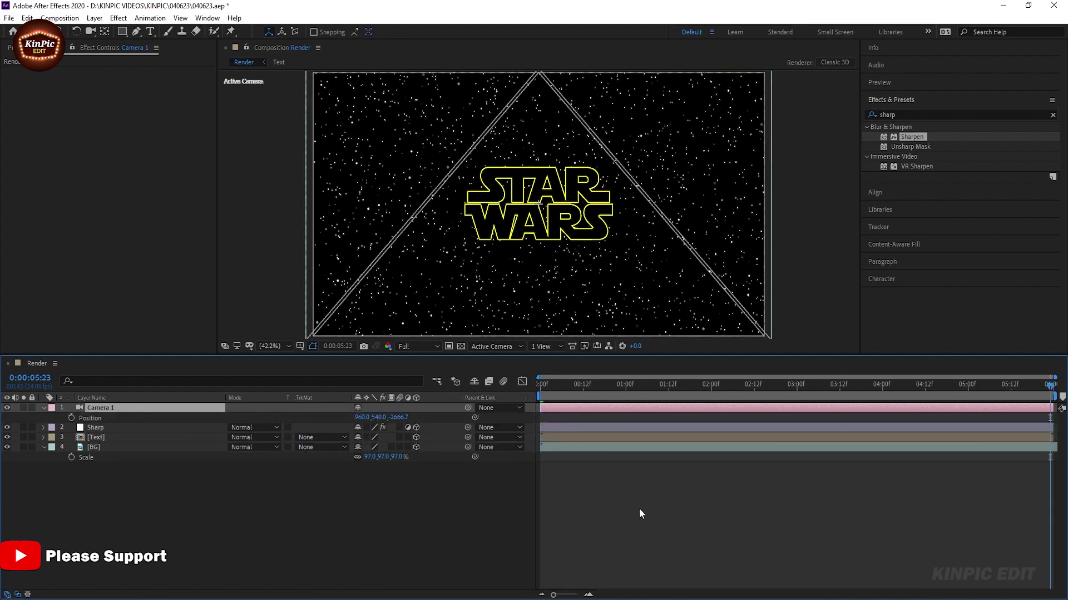
click(71, 418)
drag(589, 386, 539, 386)
drag(399, 417, 512, 429)
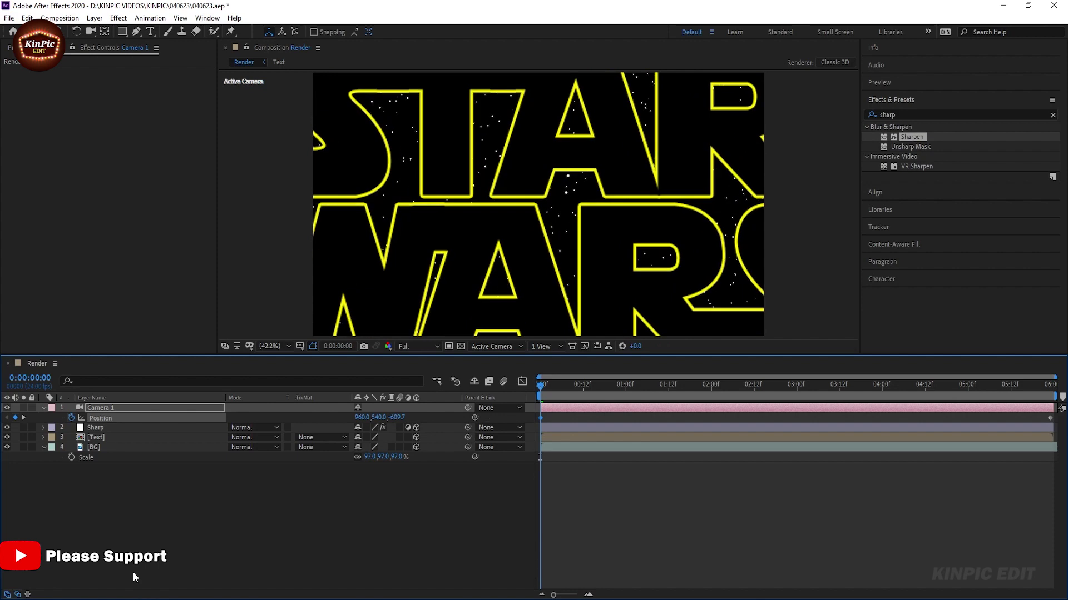
click(44, 408)
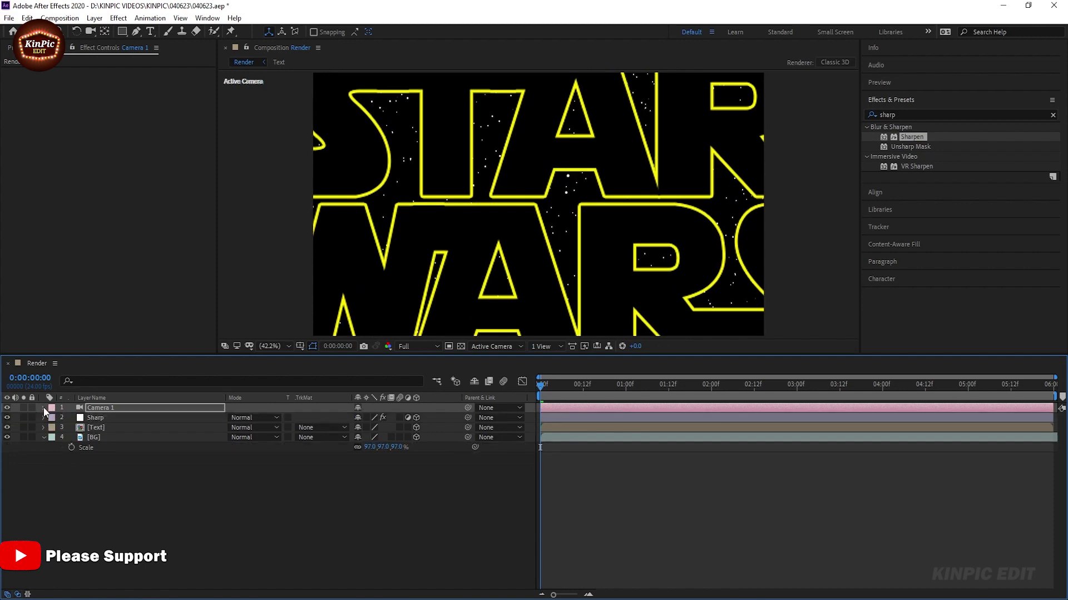
Add a new adjustment layer above the camera and start an effects search for Optics Compensation
click(107, 461)
right_click(156, 486)
mouse_move(211, 361)
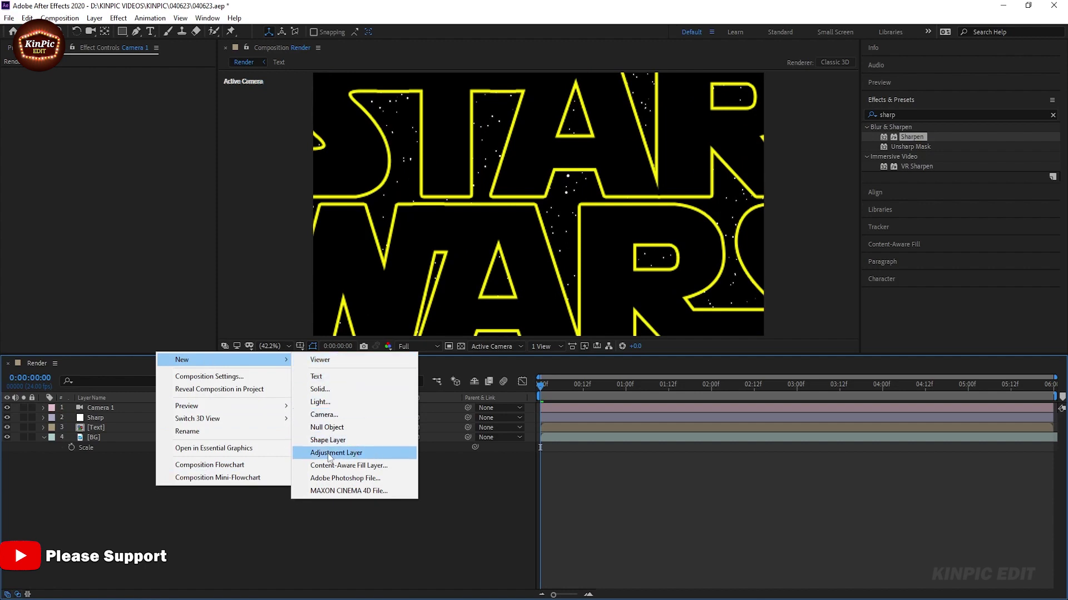
click(382, 453)
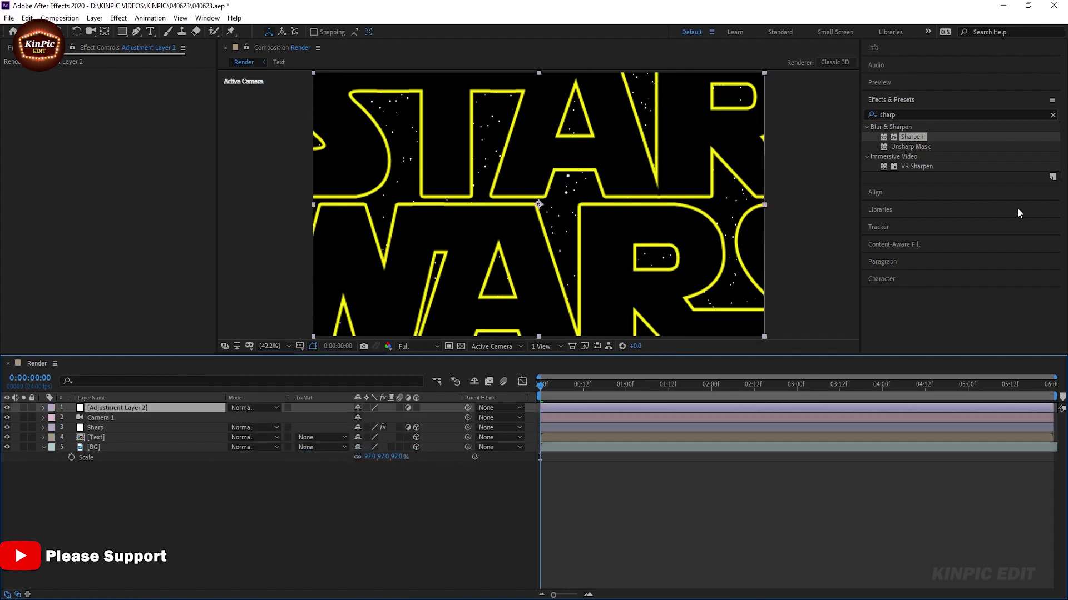
click(866, 114)
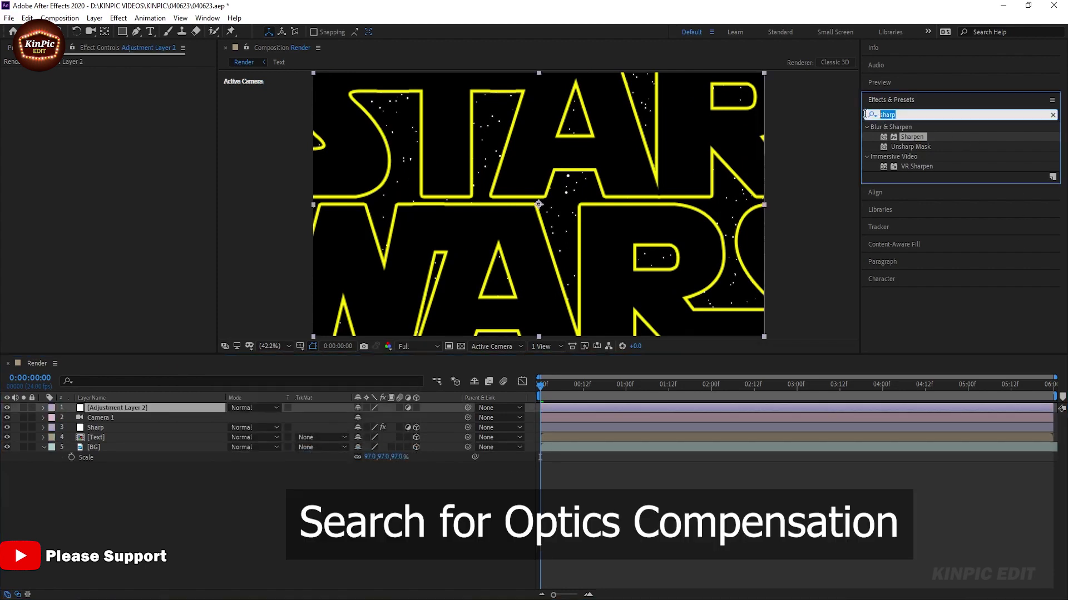
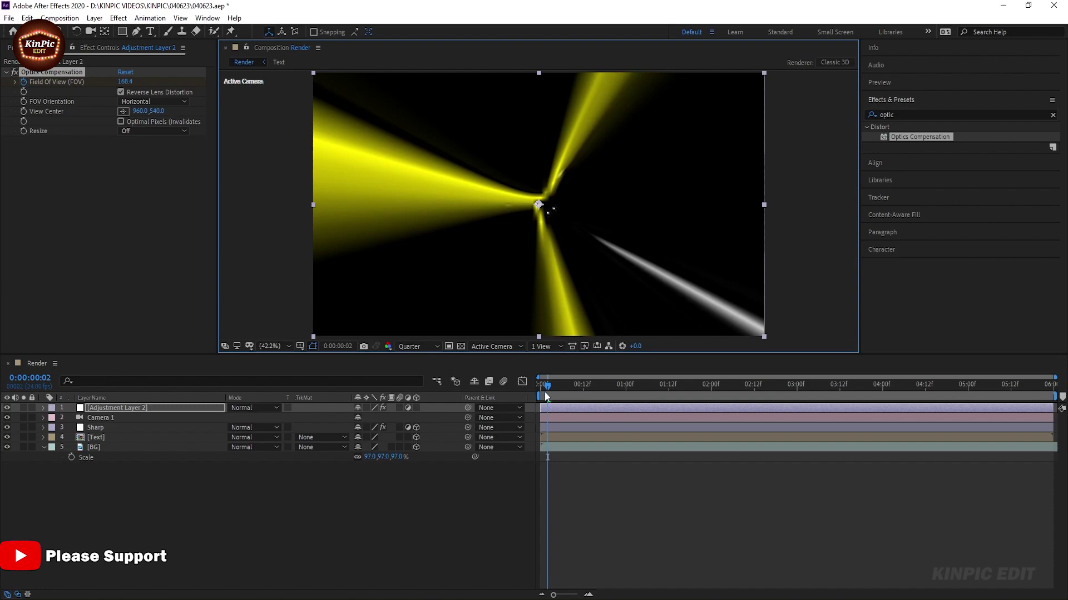
Preview the title animation from the start of the composition
drag(545, 395, 497, 392)
key(space)
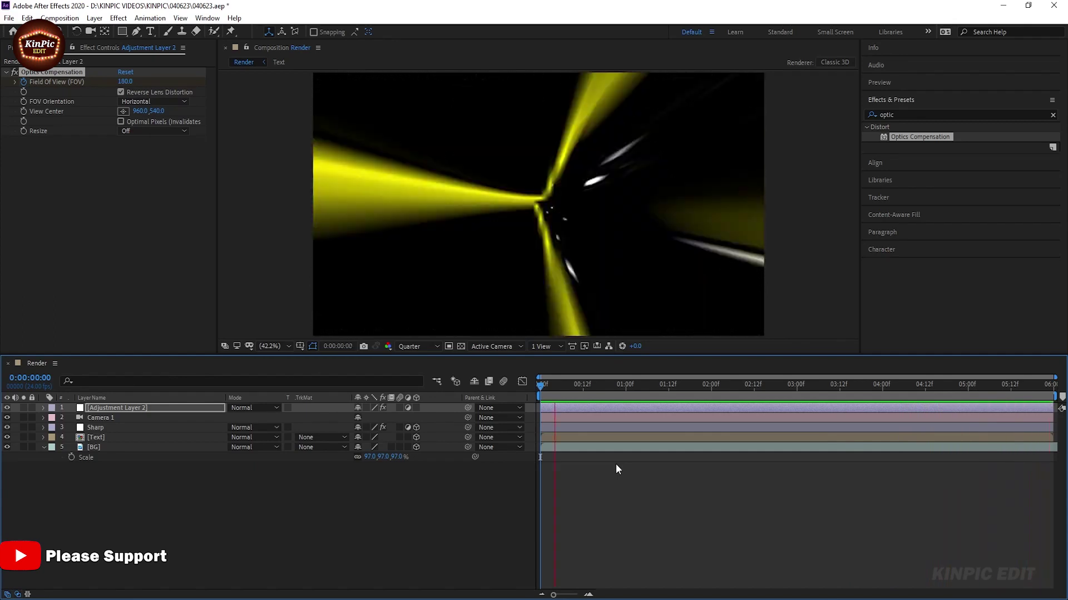
key(space)
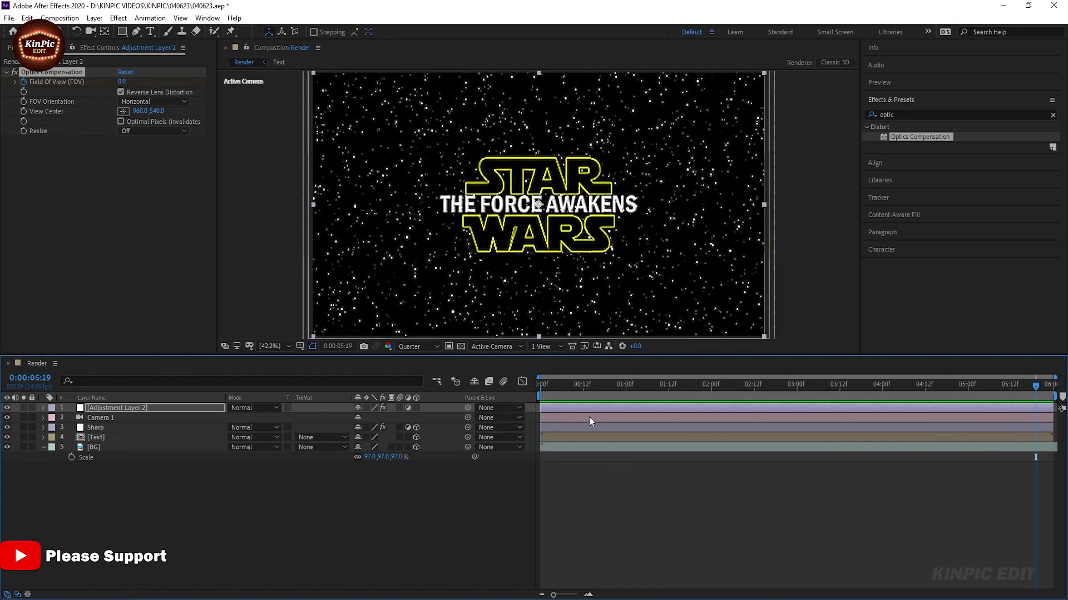
Search the effects for blur and apply Gaussian Blur to the adjustment layer that carries Optics Compensation
click(560, 387)
click(207, 411)
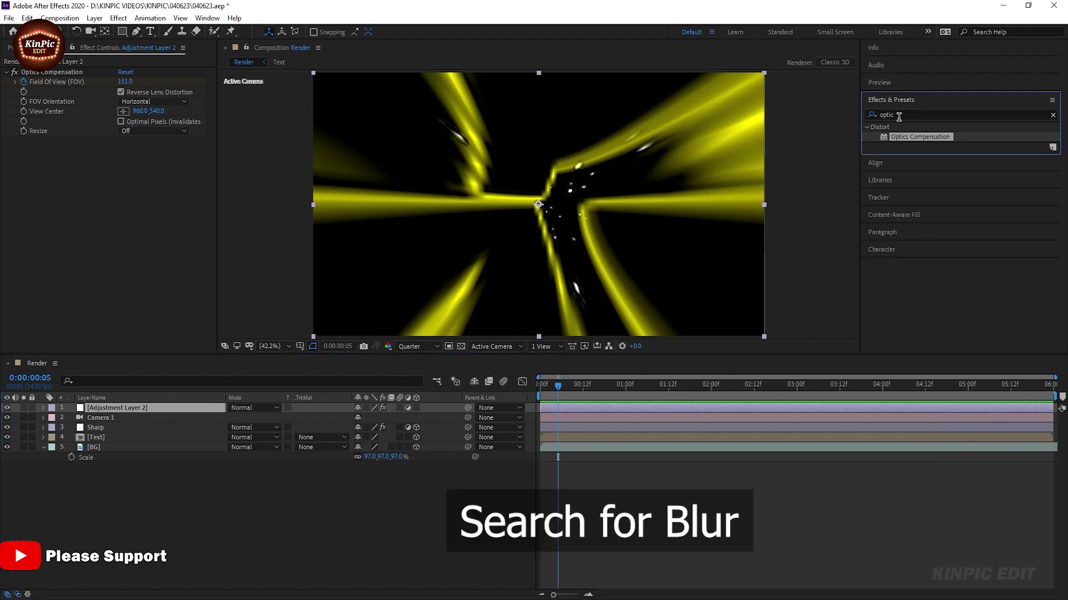
click(877, 116)
text(blur)
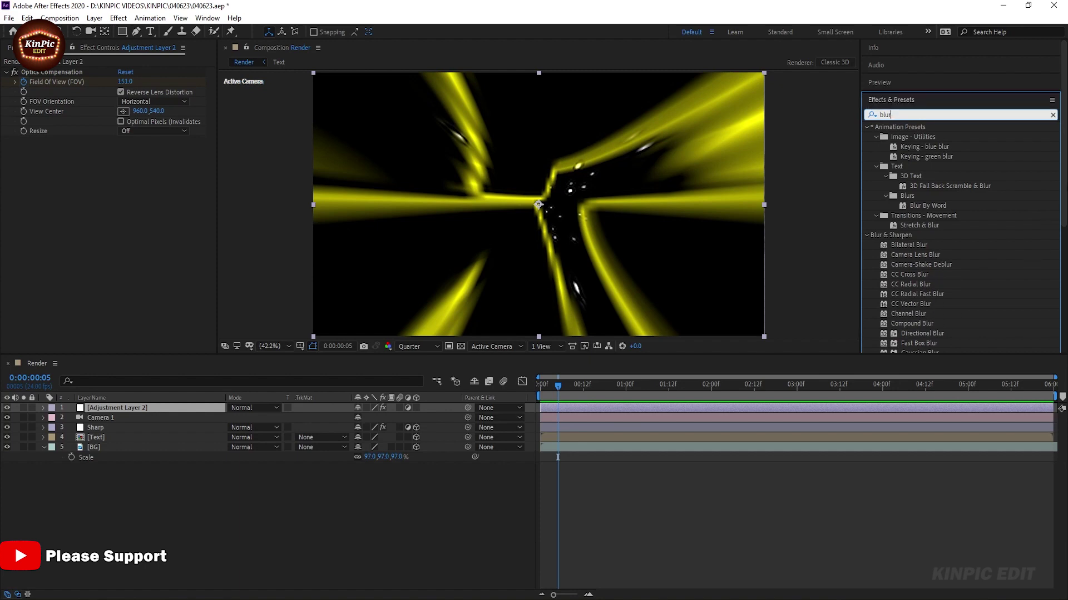
scroll(925, 274, down, 3)
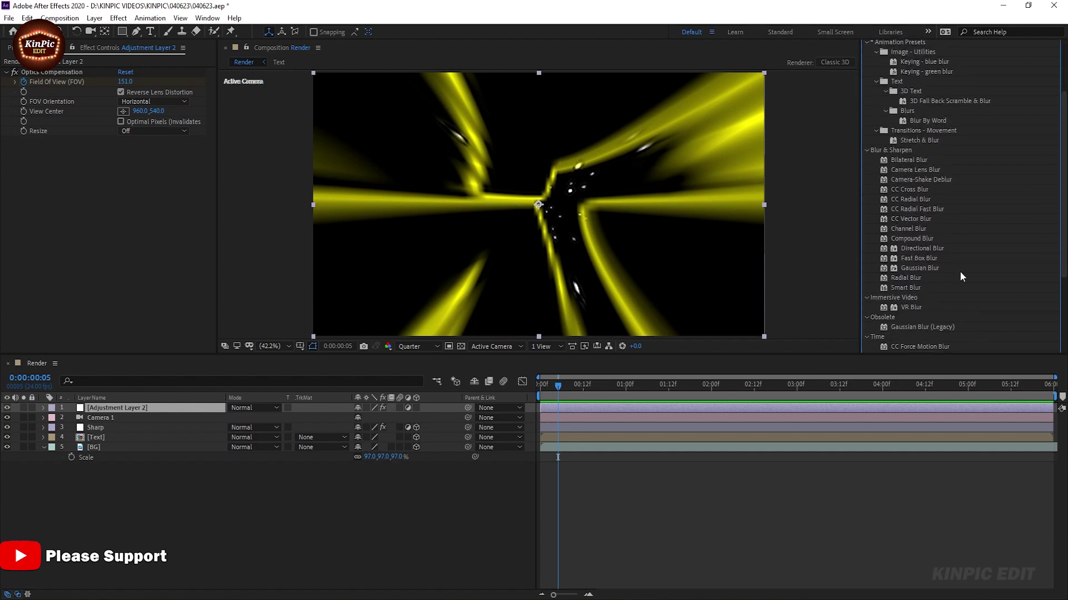
drag(918, 268, 124, 410)
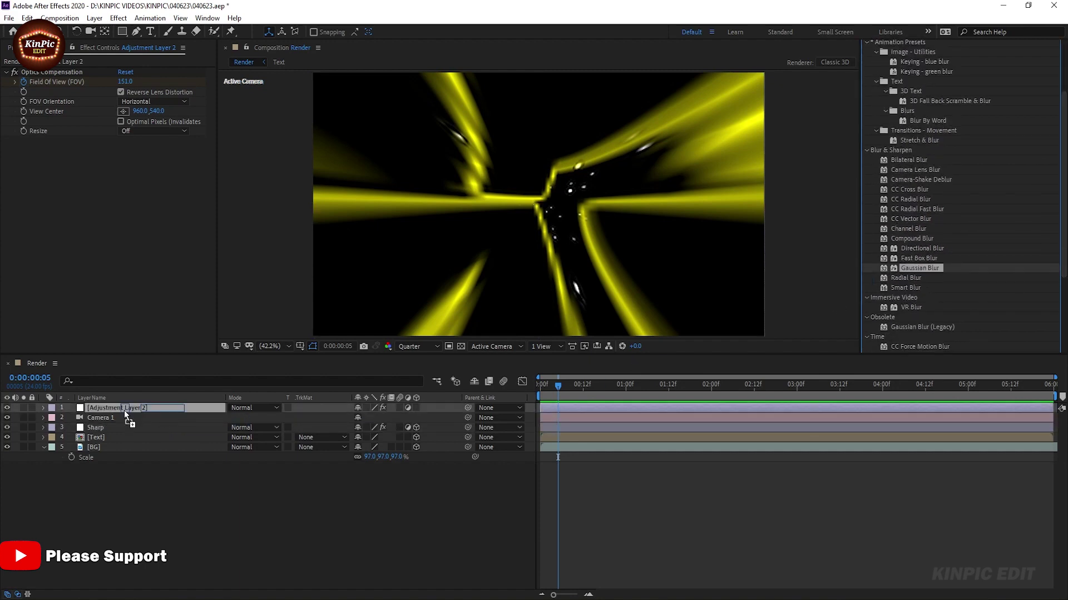
Keyframe the Gaussian Blur's Blurriness at 0 on 0:00:00:06 and at about 11.9 on 0:00:00:00
click(556, 386)
drag(556, 387, 561, 390)
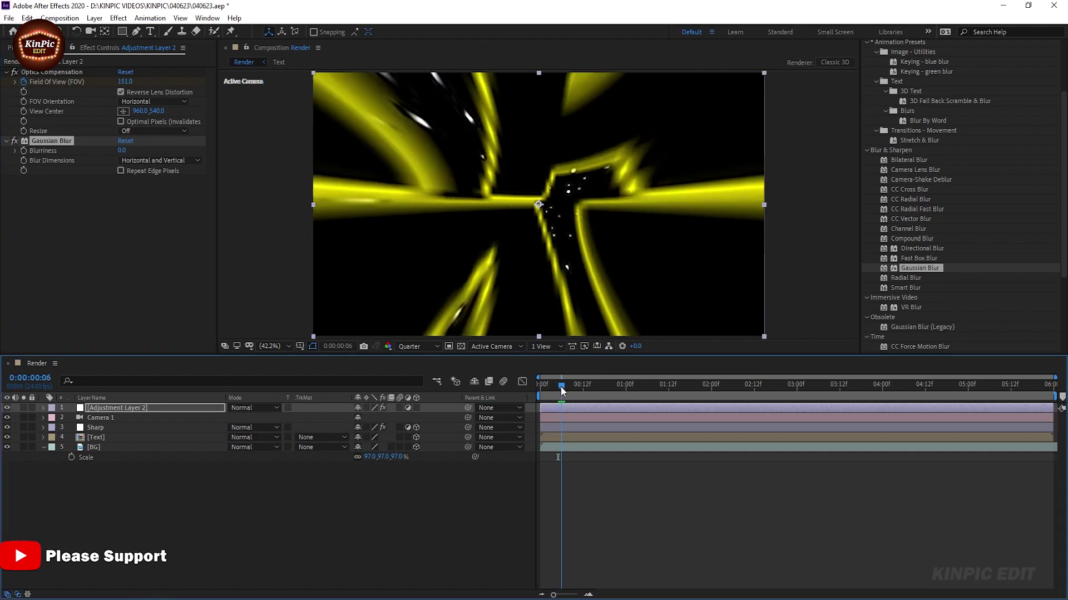
click(24, 152)
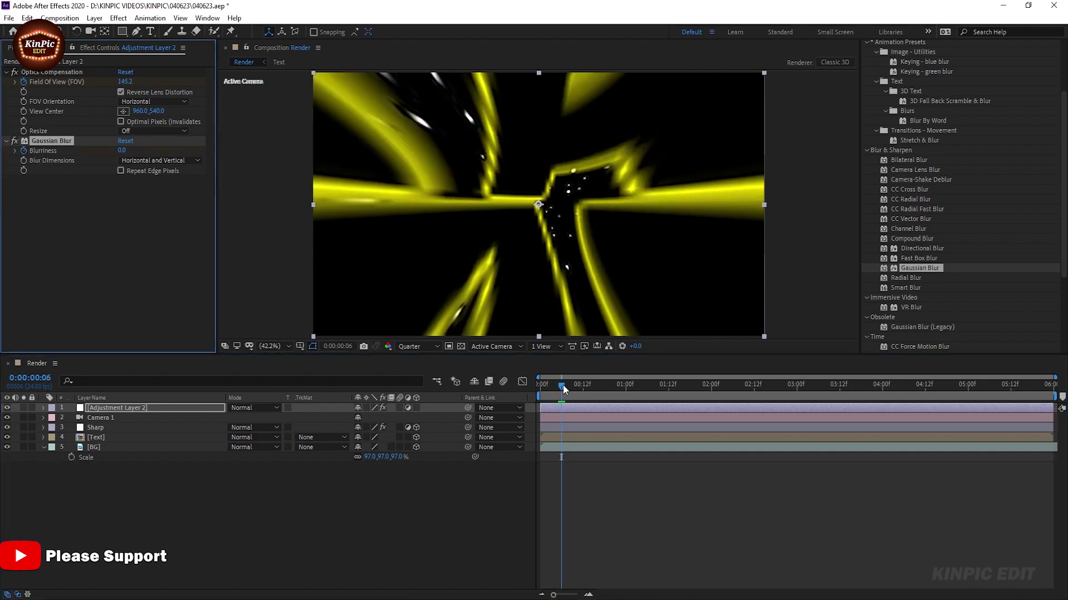
drag(563, 389, 512, 389)
drag(122, 150, 182, 152)
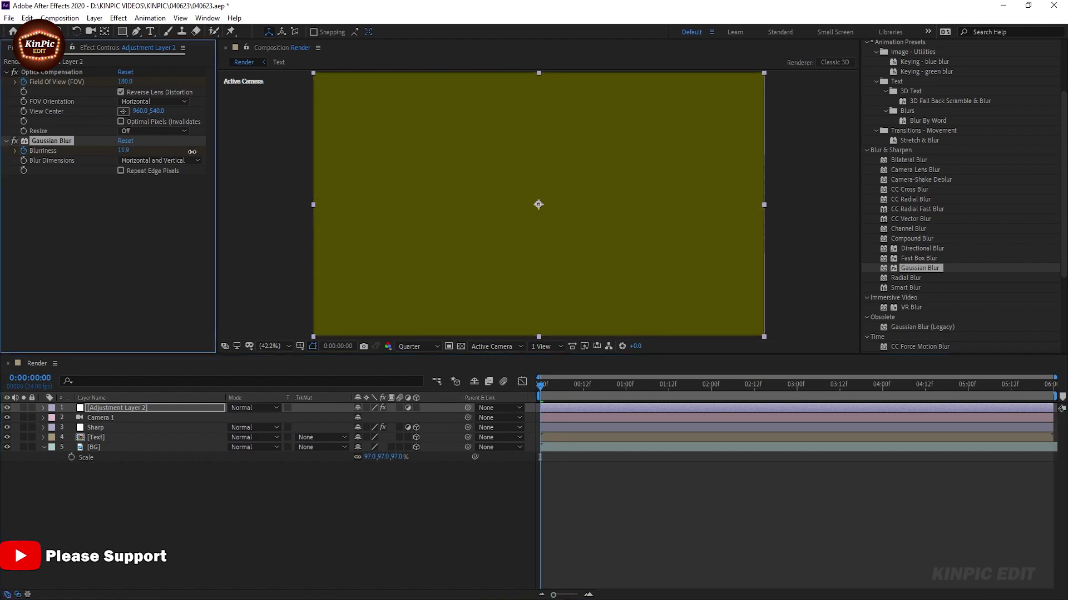
Set the Gaussian Blur's Blurriness to about 34.3 at 0:00:00:02 on the top adjustment layer
key(space)
click(548, 394)
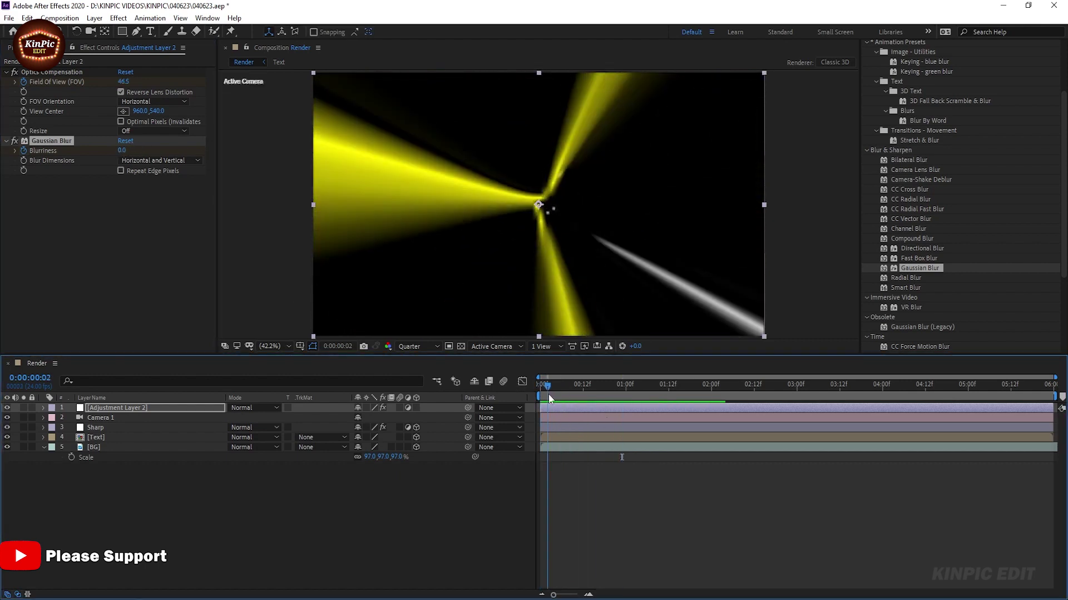
drag(121, 150, 240, 159)
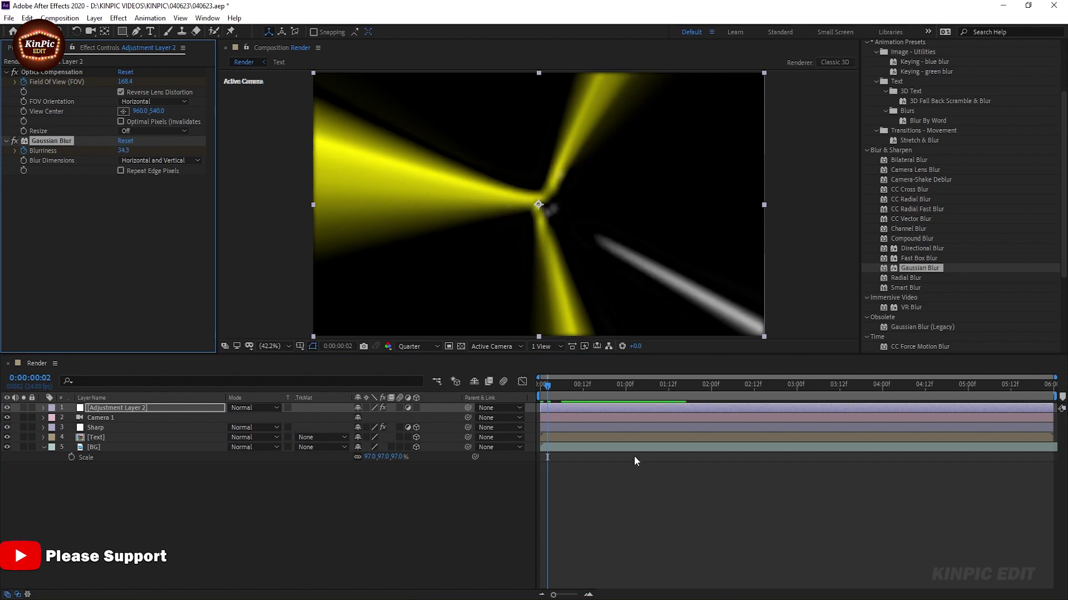
Preview the blurred intro and the title reveal from the start of the composition
drag(547, 390, 510, 391)
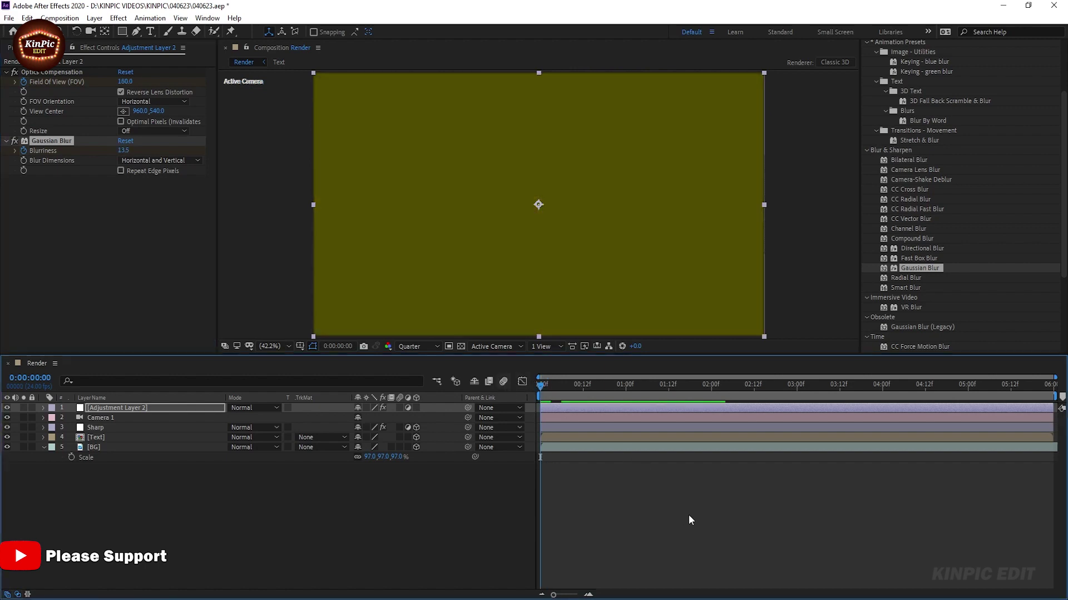
key(space)
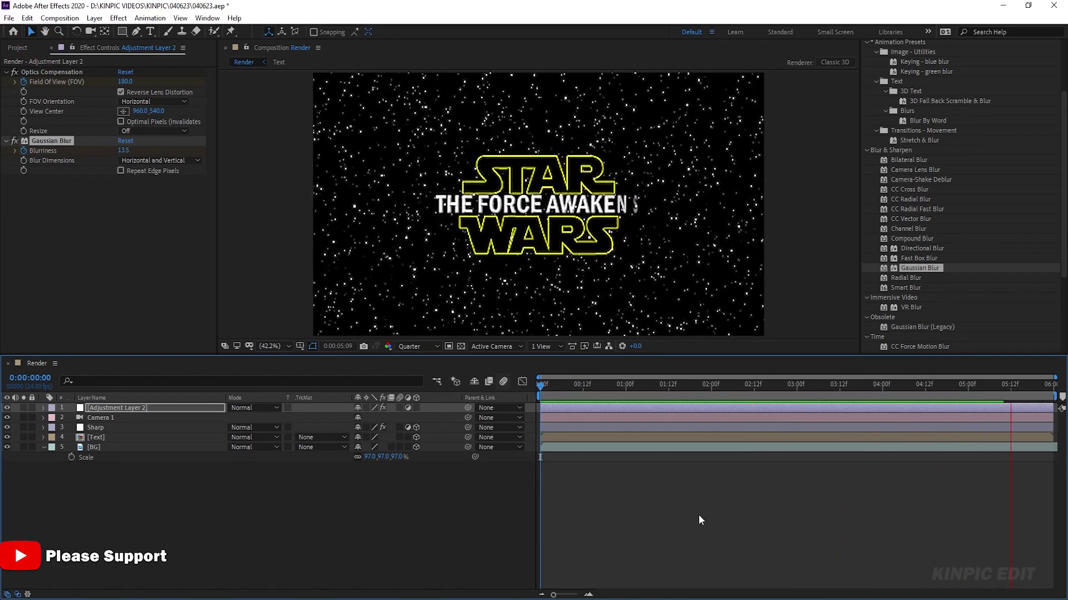
key(space)
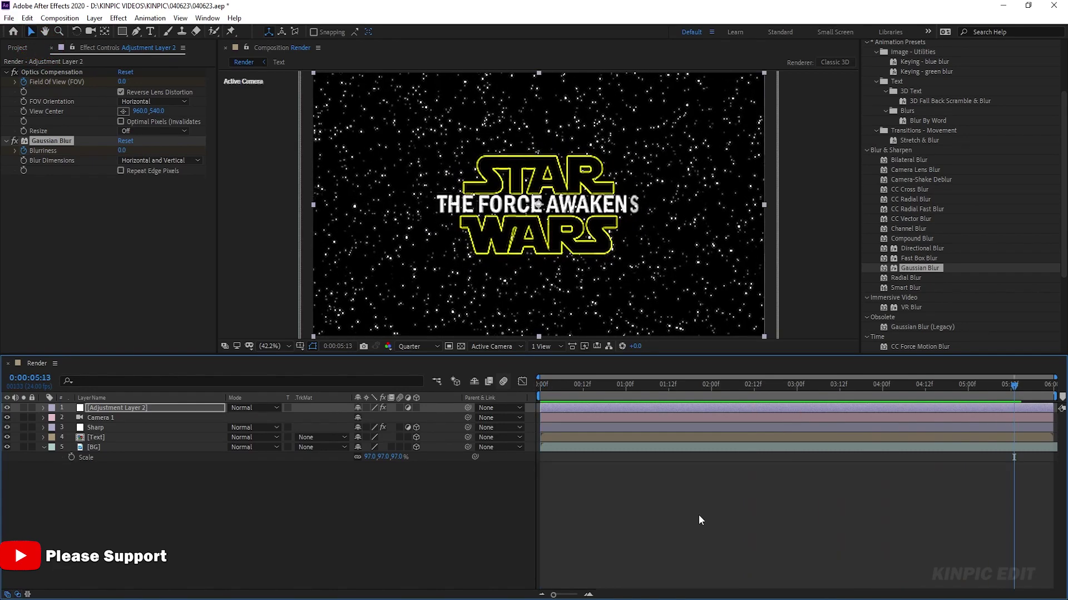
Add the Lens Flare footage between the Camera 1 and Sharp layers and set its blending mode to Screen
click(22, 48)
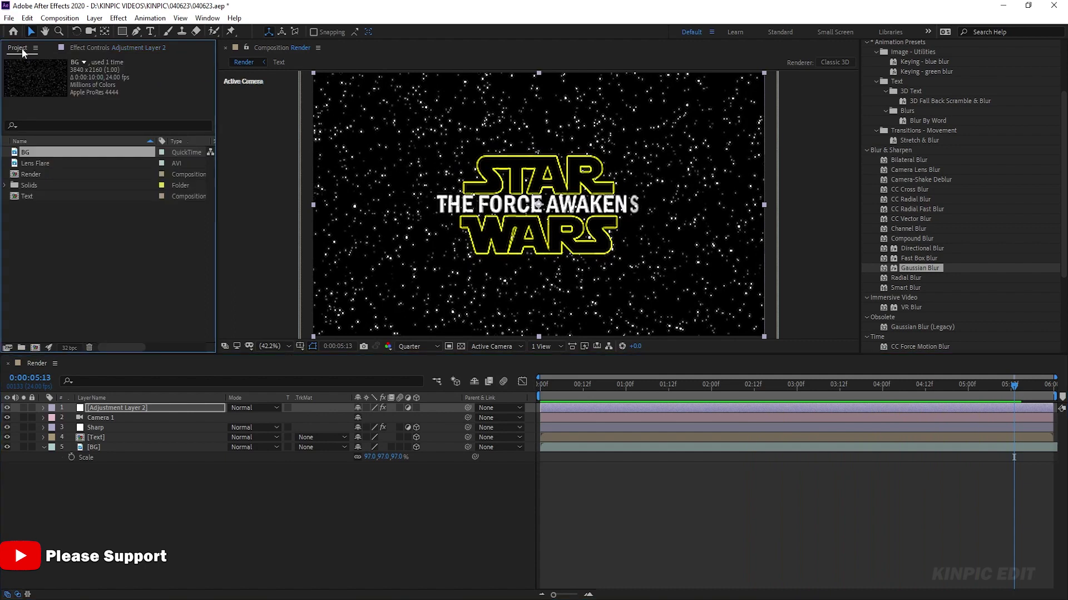
click(55, 164)
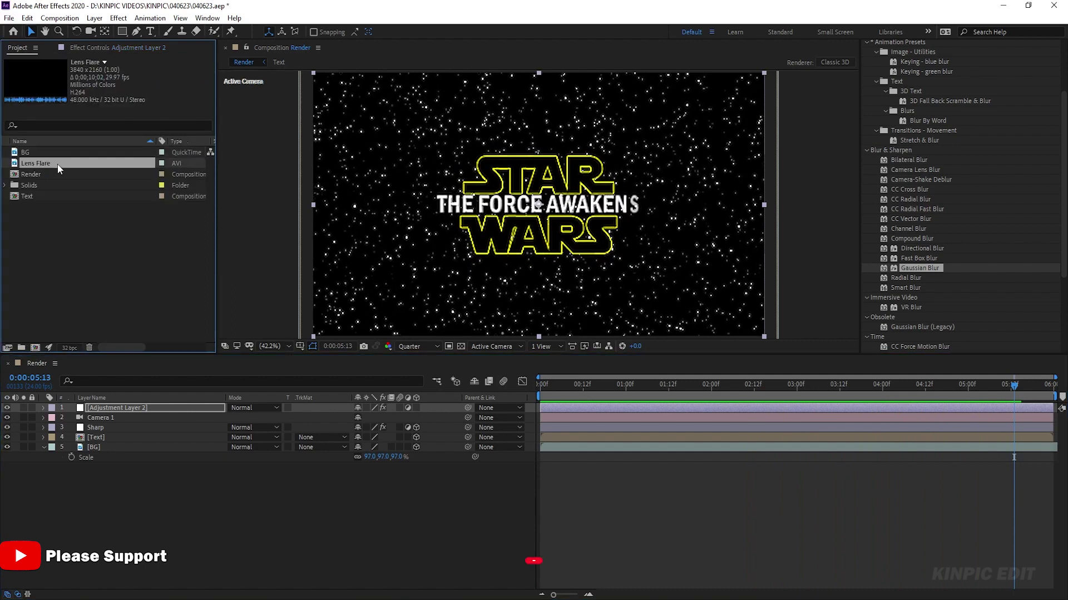
drag(58, 164, 85, 423)
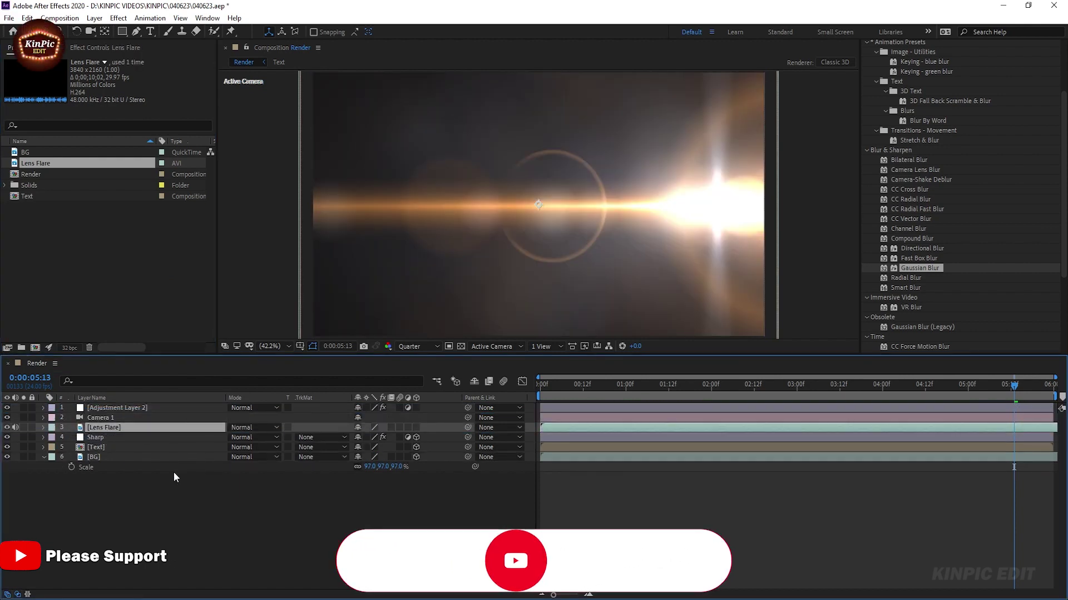
click(247, 429)
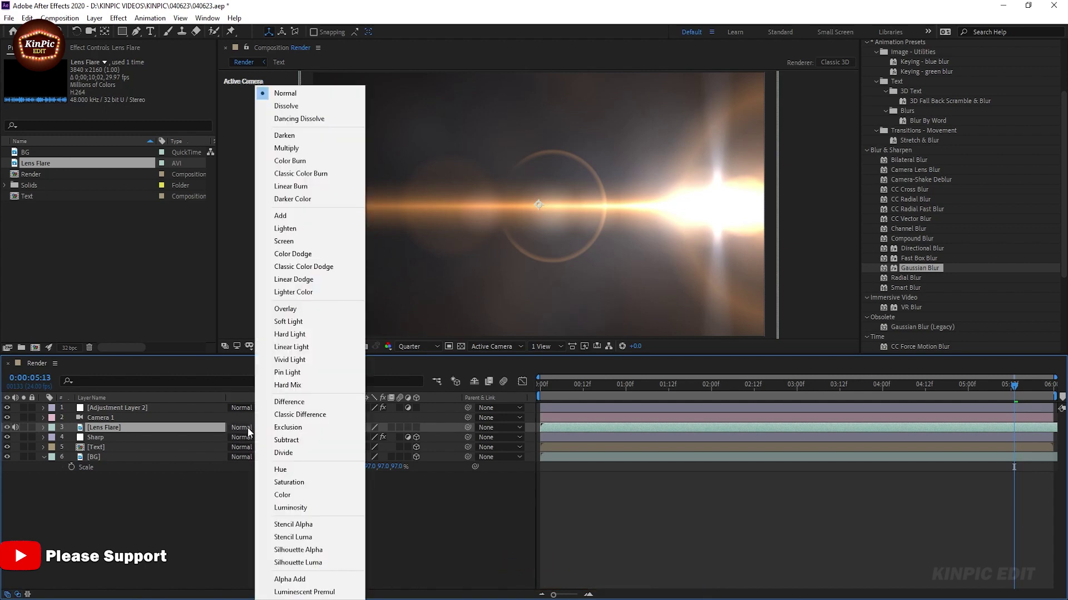
click(313, 243)
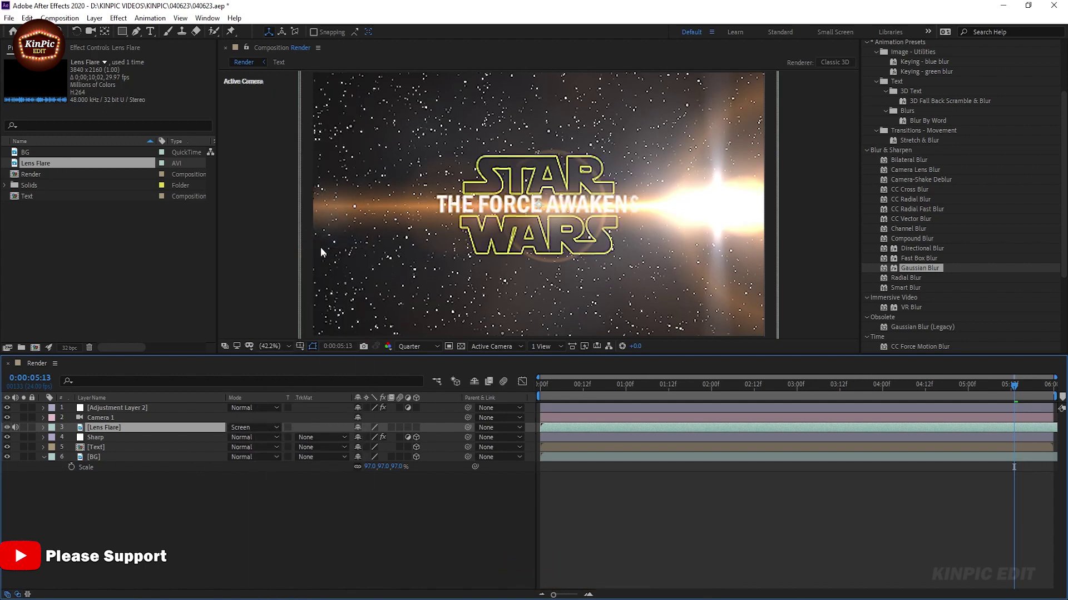
Shift the Lens Flare layer slightly later in time and check the flare's timing against the THE FORCE AWAKENS reveal
drag(634, 390, 899, 412)
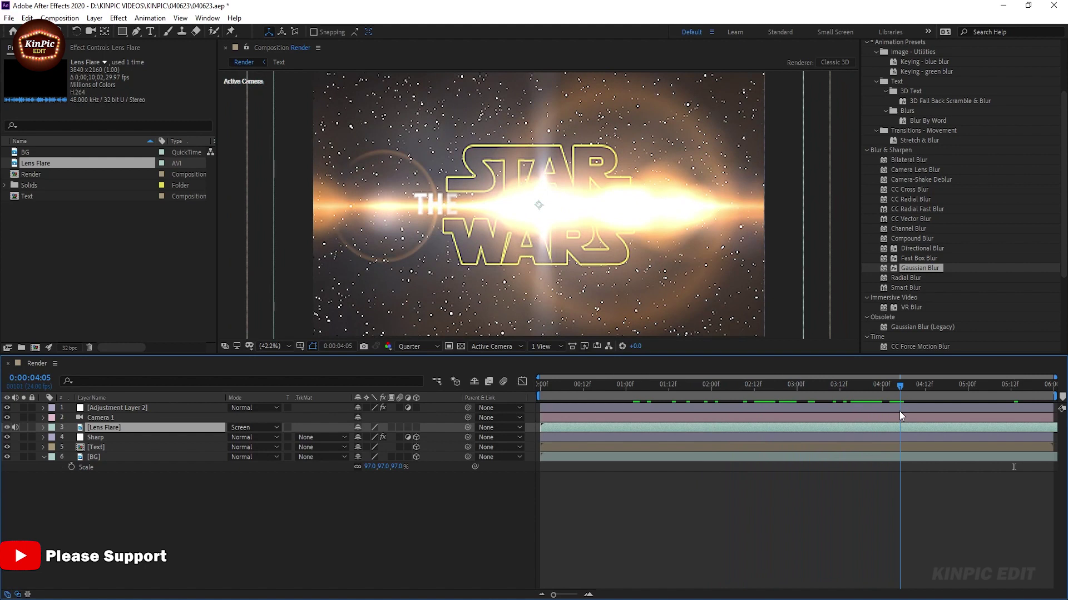
drag(551, 429, 570, 443)
click(580, 386)
drag(591, 391, 933, 408)
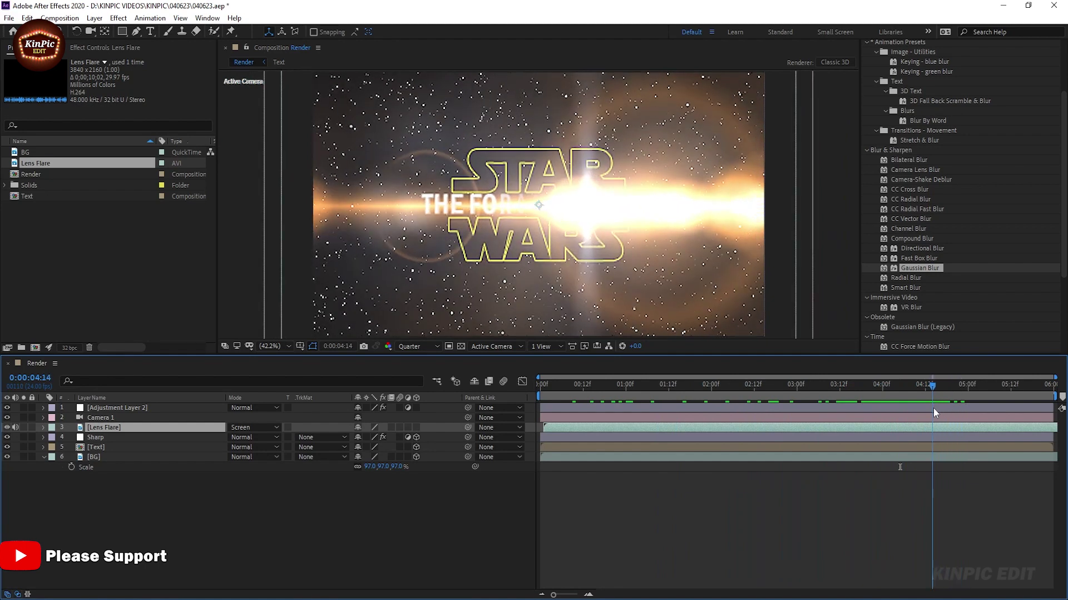
Set the Lens Flare layer's vertical position to 533 and preview the animation from the start of the composition
key(p)
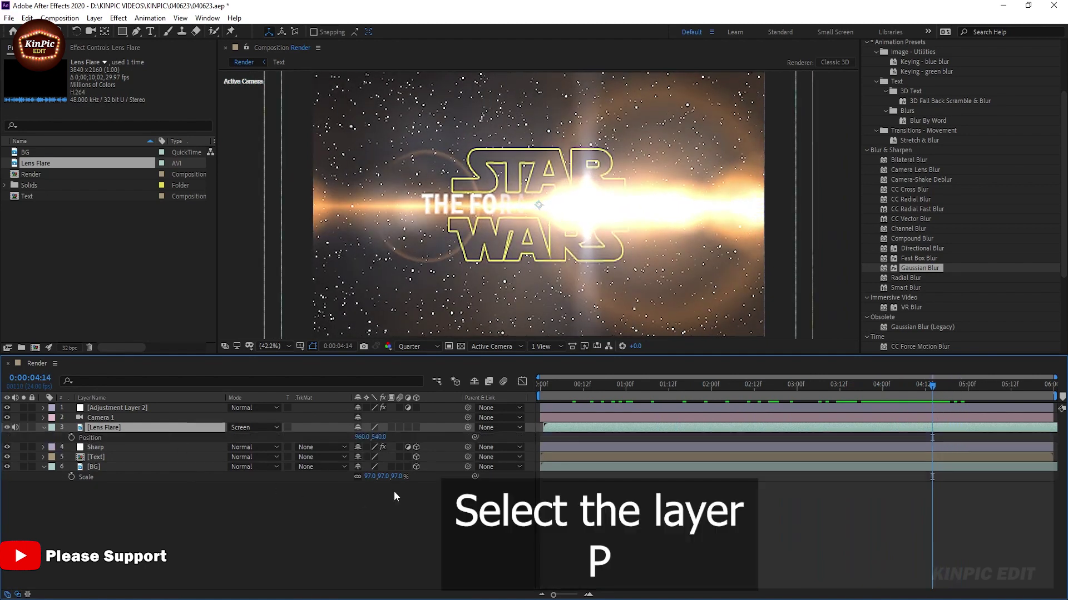
drag(377, 438, 371, 439)
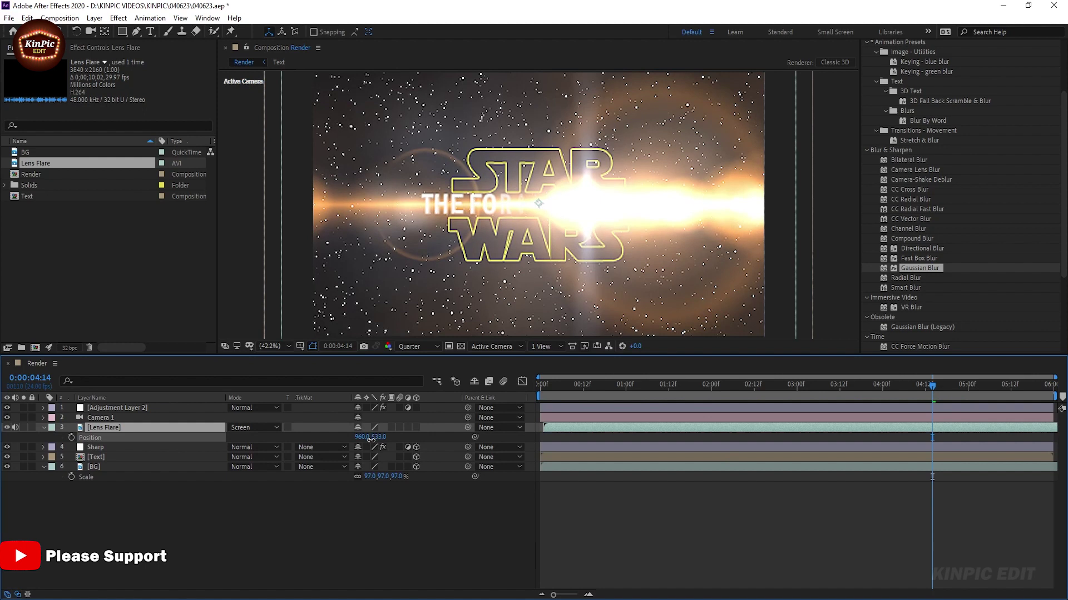
click(540, 399)
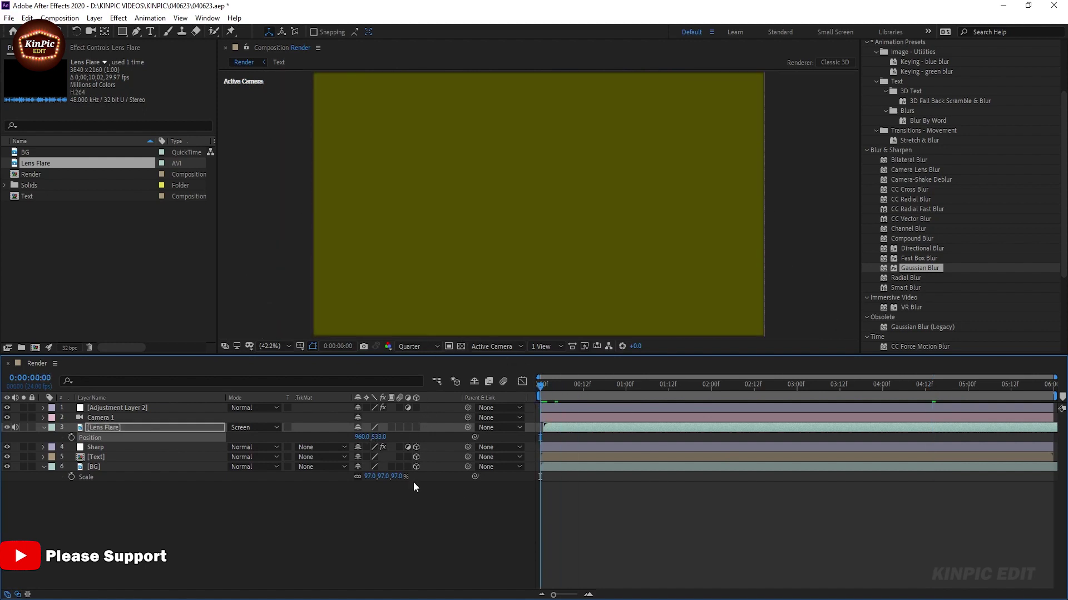
key(space)
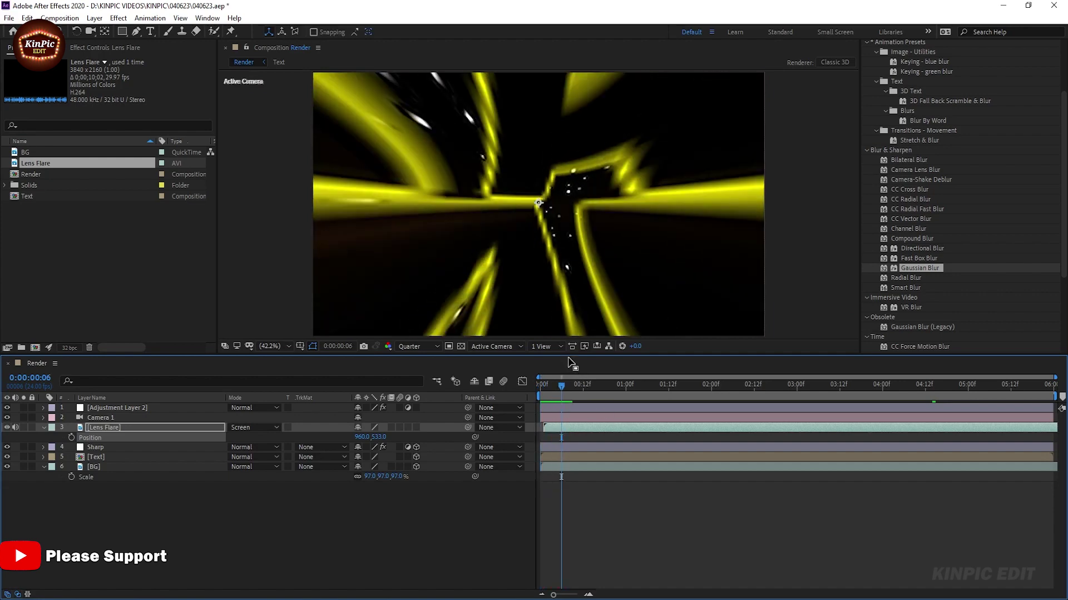